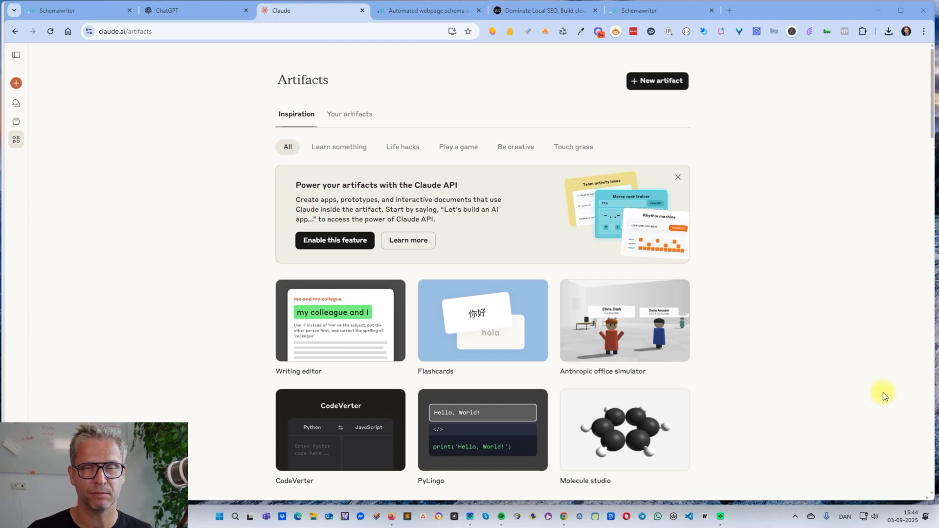
Step: Go from the schemawriter.ai tab to the yacss.site 'Dominate Local SEO' homepage
{"action": "left_click", "coordinate": [438, 12]}
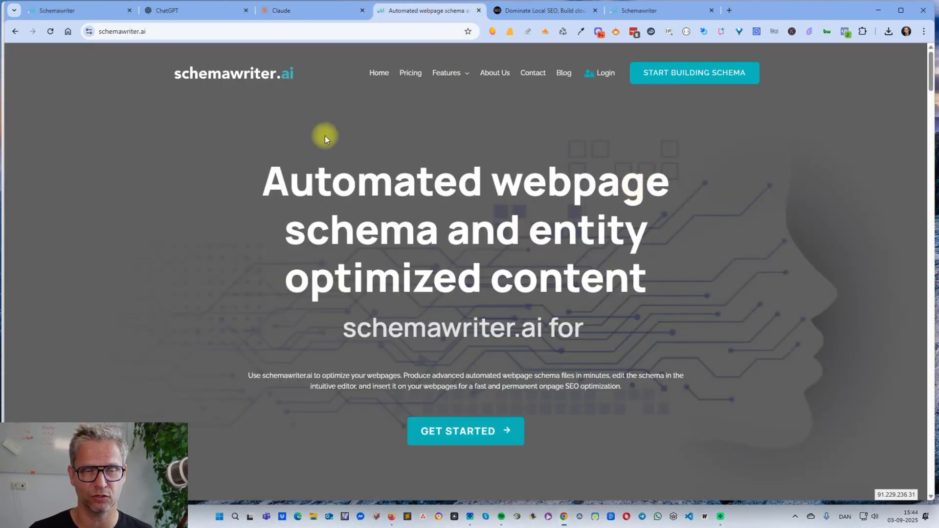
{"action": "left_click", "coordinate": [541, 10]}
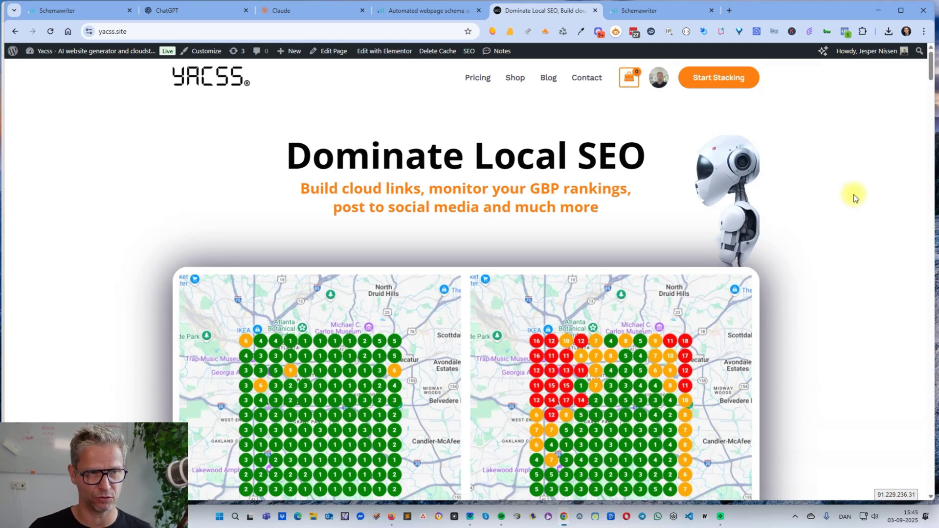
Step: Search Google for 'schemawriter' in Firefox and scroll through the results
{"action": "key", "text": "alt+Tab"}
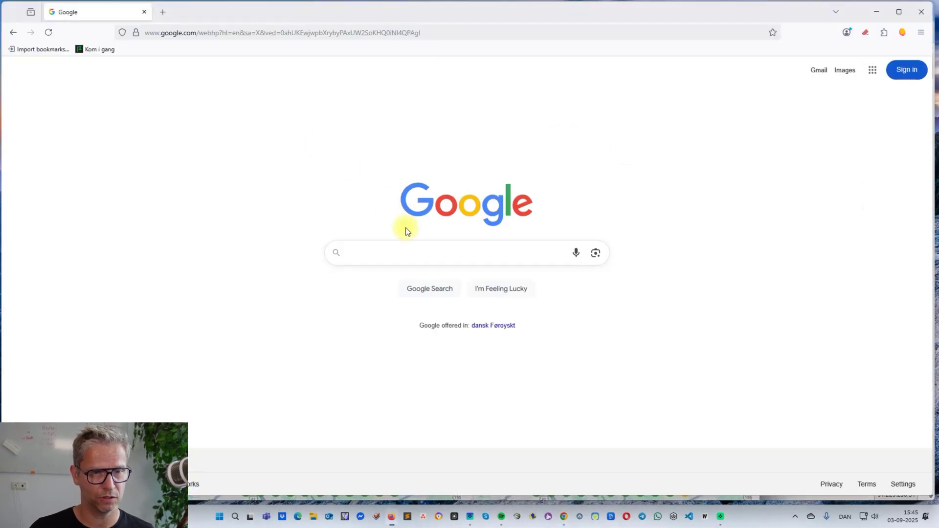
{"action": "left_click", "coordinate": [405, 253]}
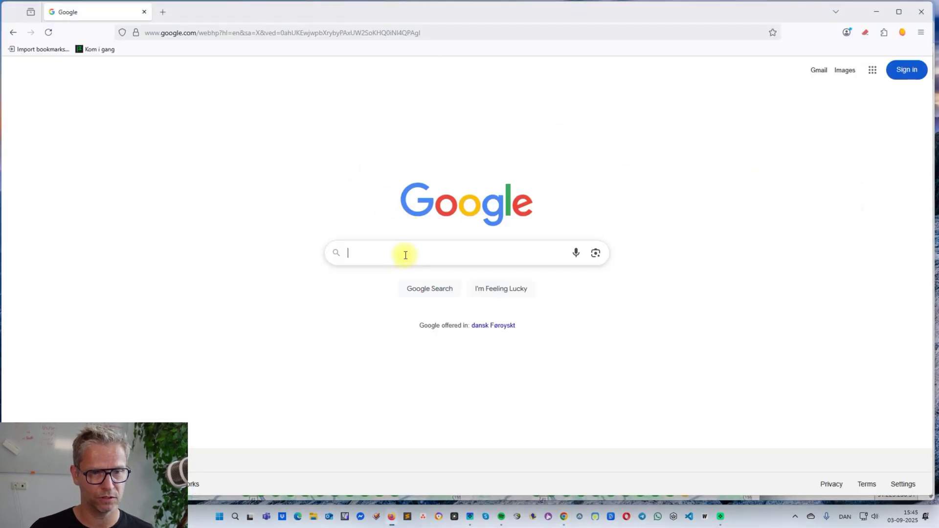
{"action": "type", "text": "schemawriter"}
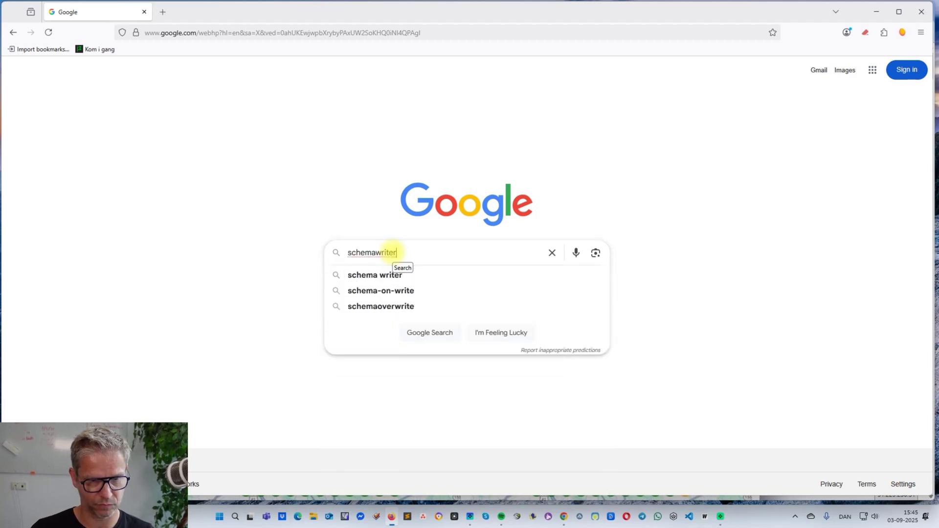
{"action": "key", "text": "Return"}
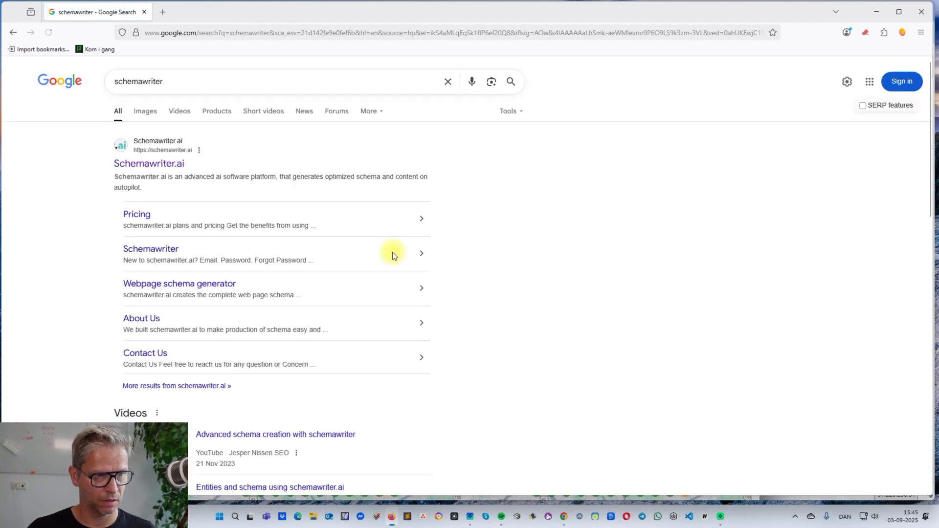
{"action": "scroll", "coordinate": [568, 204], "scroll_direction": "down", "scroll_amount": 5}
{"action": "scroll", "coordinate": [569, 213], "scroll_direction": "down", "scroll_amount": 1}
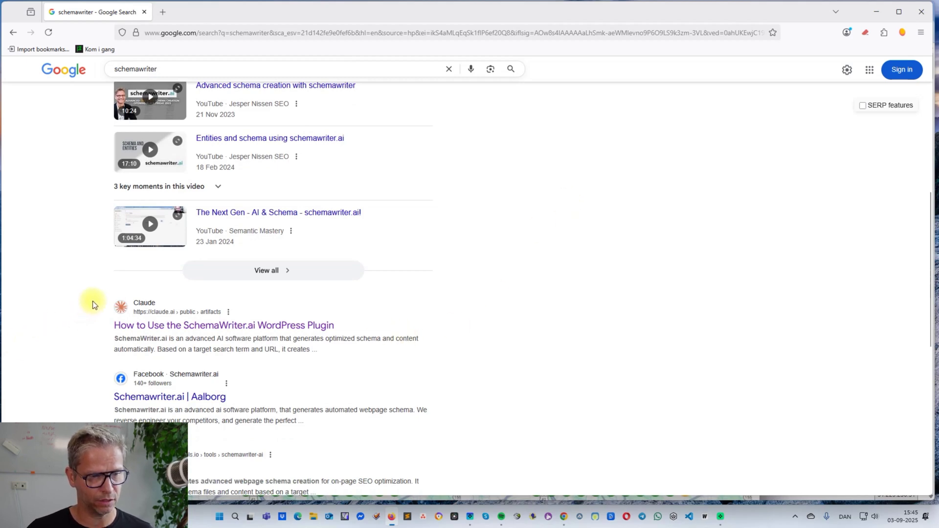
Step: Highlight the Claude artifact result's title, review the remaining results, and select the query
{"action": "left_click_drag", "start_coordinate": [111, 326], "coordinate": [474, 329]}
{"action": "left_click", "coordinate": [474, 329]}
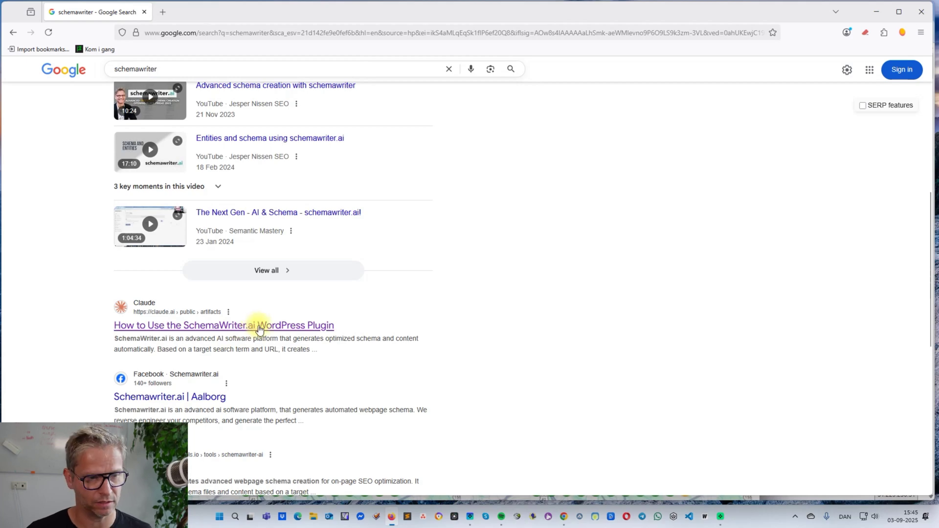
{"action": "scroll", "coordinate": [258, 325], "scroll_direction": "up", "scroll_amount": 7}
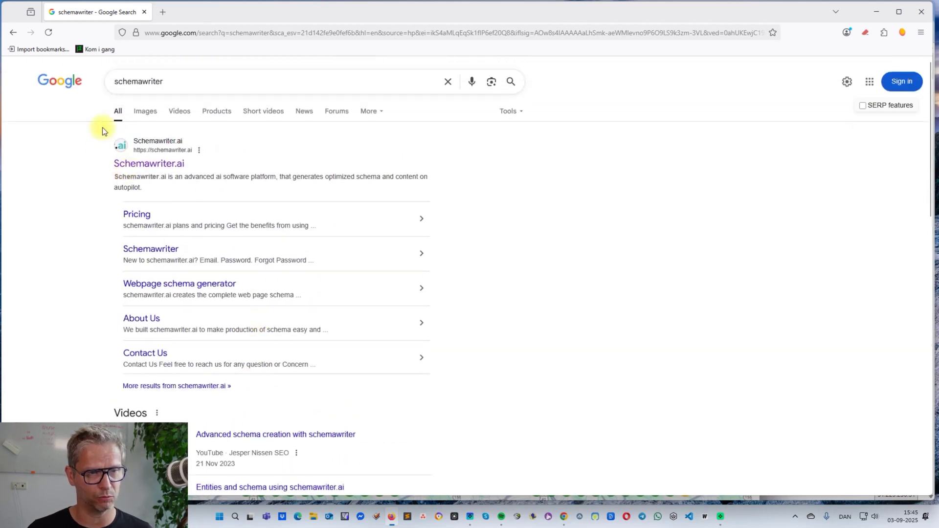
{"action": "scroll", "coordinate": [299, 210], "scroll_direction": "down", "scroll_amount": 5}
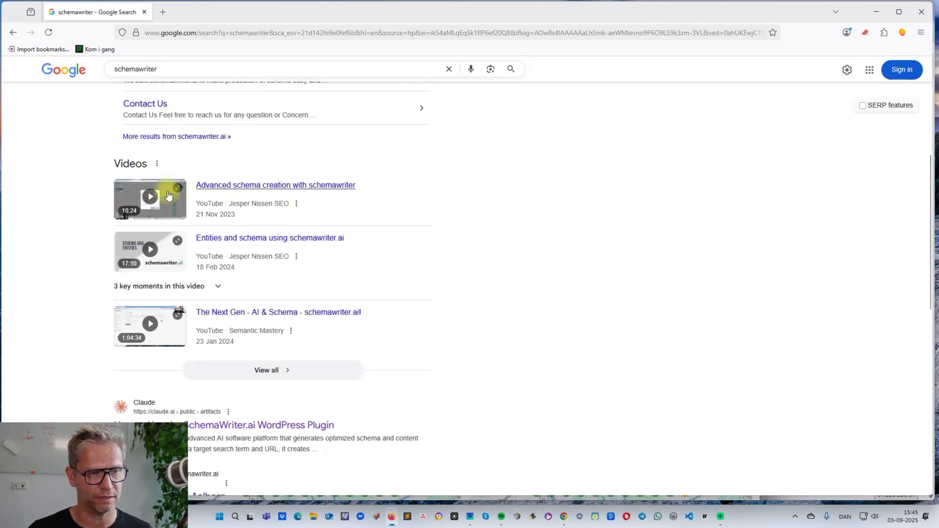
{"action": "scroll", "coordinate": [425, 366], "scroll_direction": "down", "scroll_amount": 4}
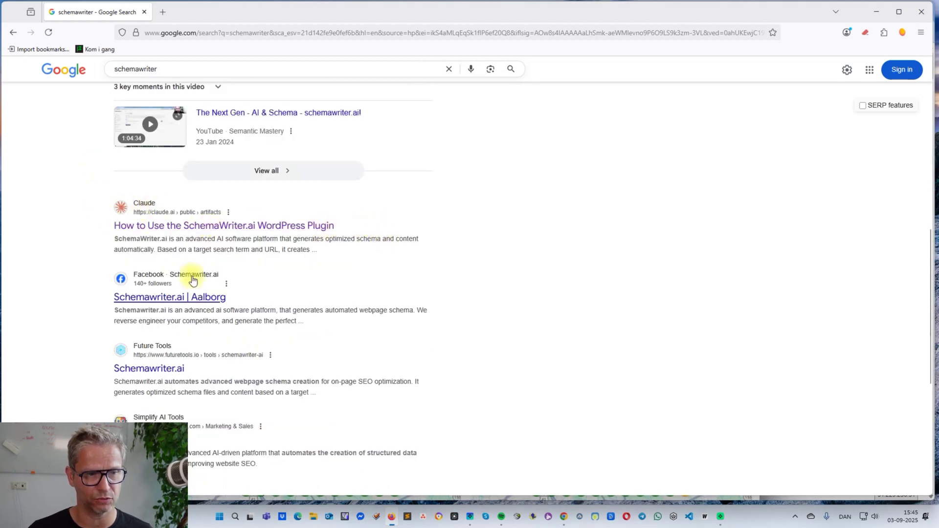
{"action": "scroll", "coordinate": [218, 295], "scroll_direction": "down", "scroll_amount": 4}
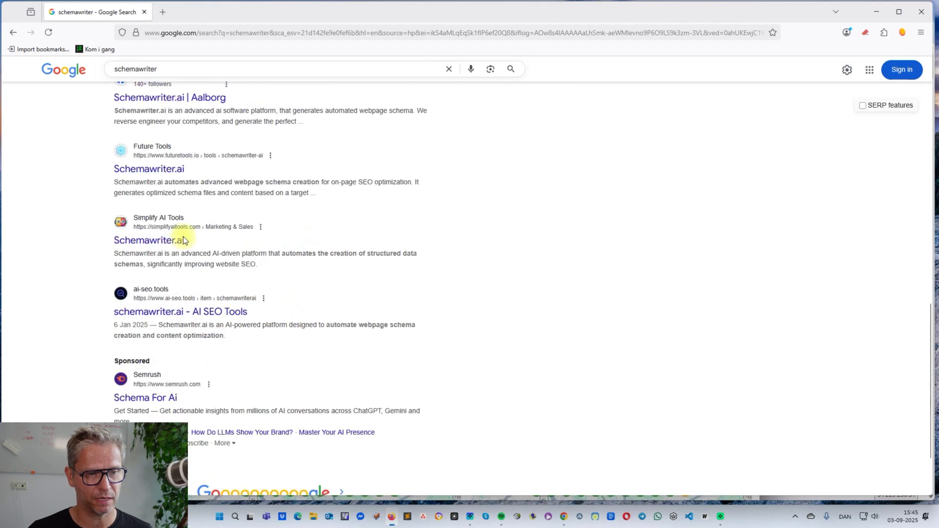
{"action": "key", "text": "slash"}
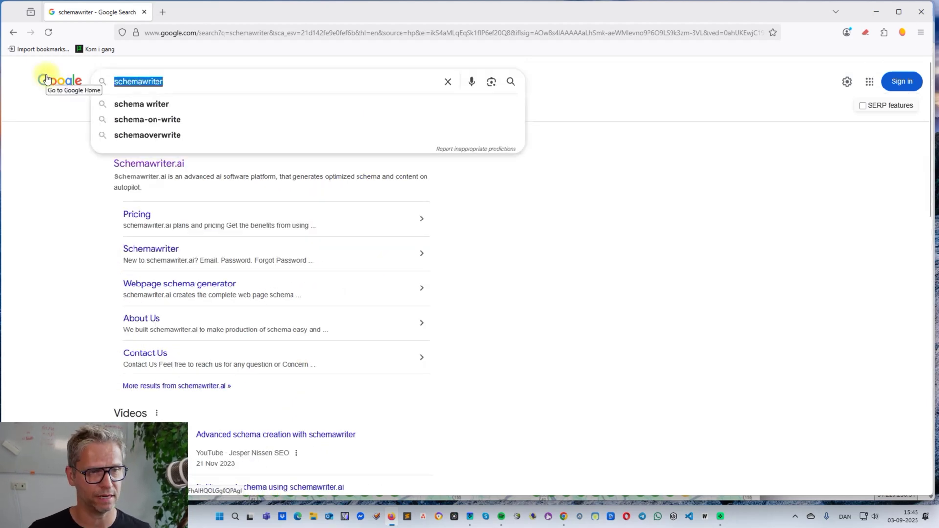
Step: Search Google for 'yacss', review the results, and return to the yacss.site homepage in Chrome
{"action": "type", "text": "yacss"}
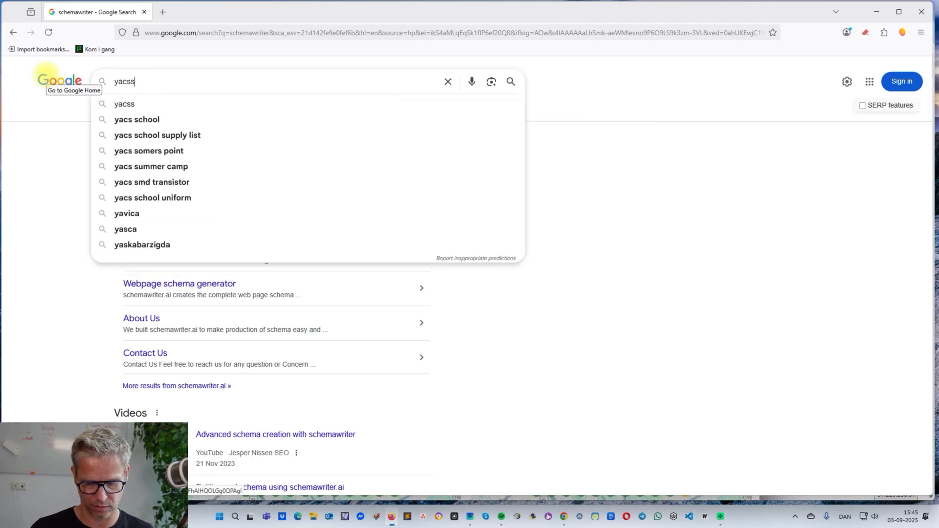
{"action": "key", "text": "Return"}
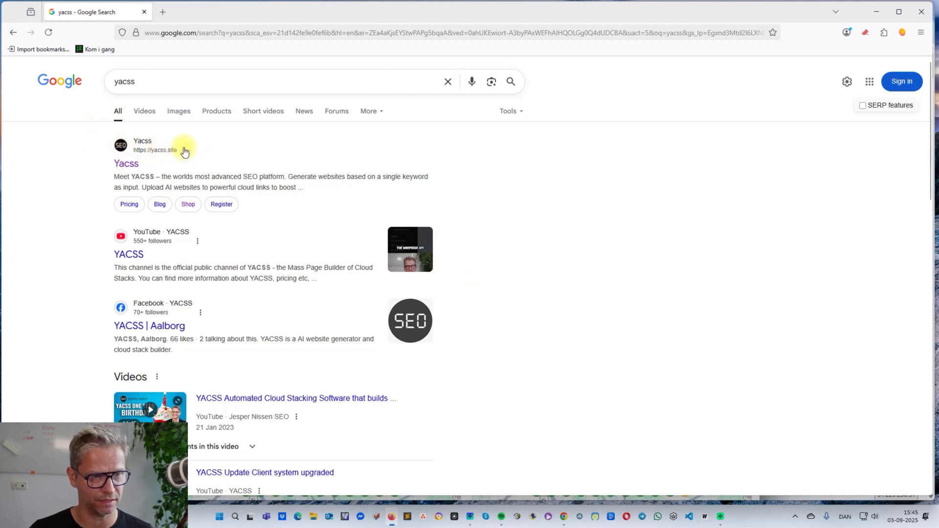
{"action": "scroll", "coordinate": [166, 164], "scroll_direction": "down", "scroll_amount": 2}
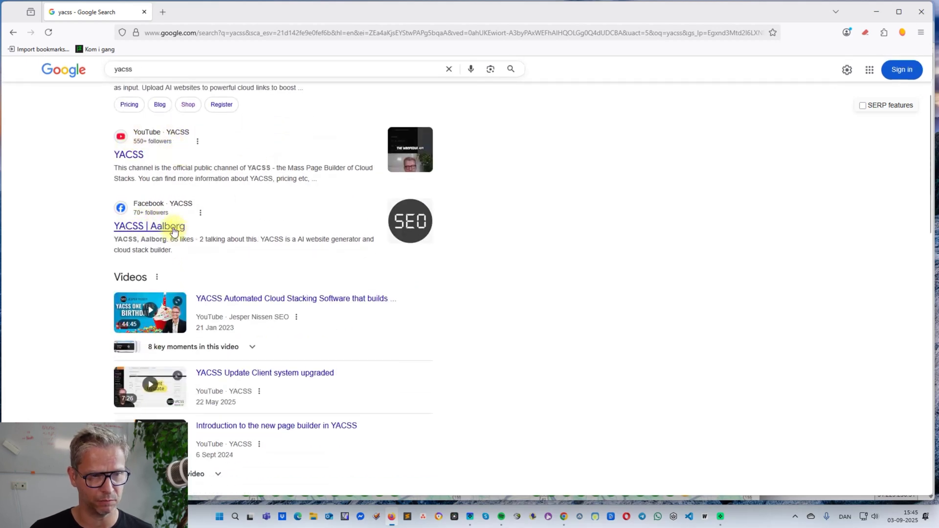
{"action": "scroll", "coordinate": [173, 230], "scroll_direction": "down", "scroll_amount": 1}
{"action": "scroll", "coordinate": [173, 230], "scroll_direction": "down", "scroll_amount": 4}
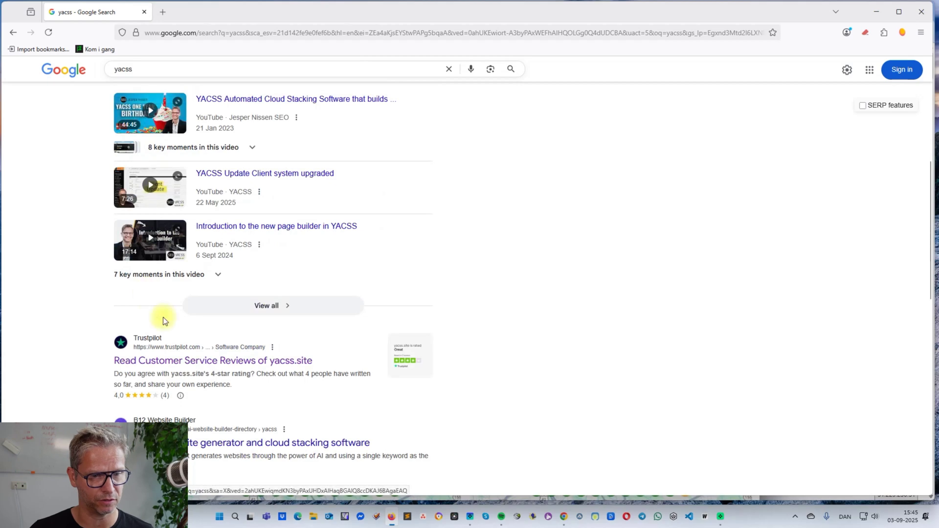
{"action": "scroll", "coordinate": [357, 360], "scroll_direction": "up", "scroll_amount": 6}
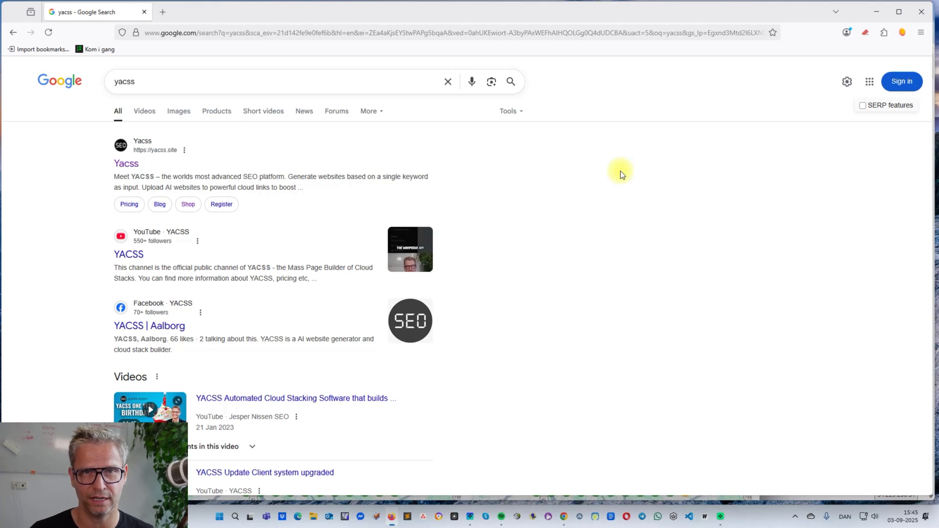
{"action": "key", "text": "alt+Tab"}
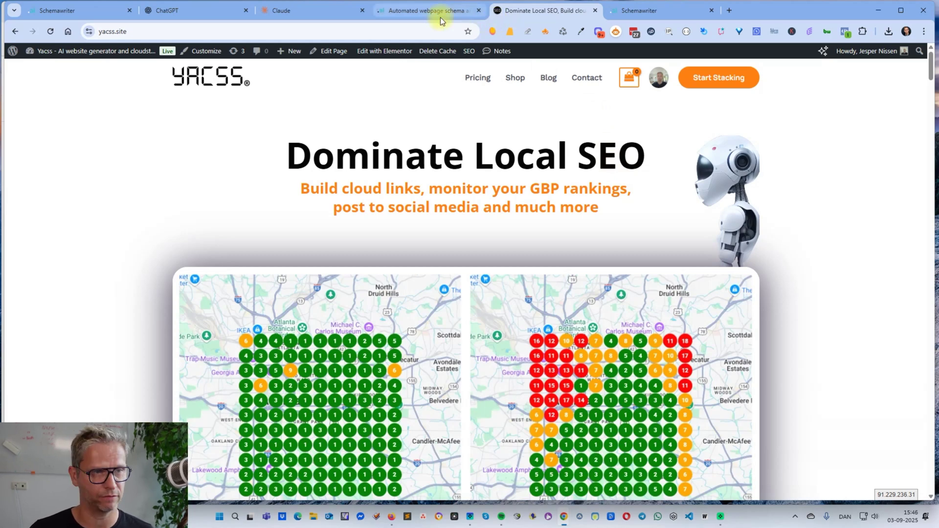
Step: Open Schemawriter's My Schemas list and start a new schema report
{"action": "left_click", "coordinate": [87, 11]}
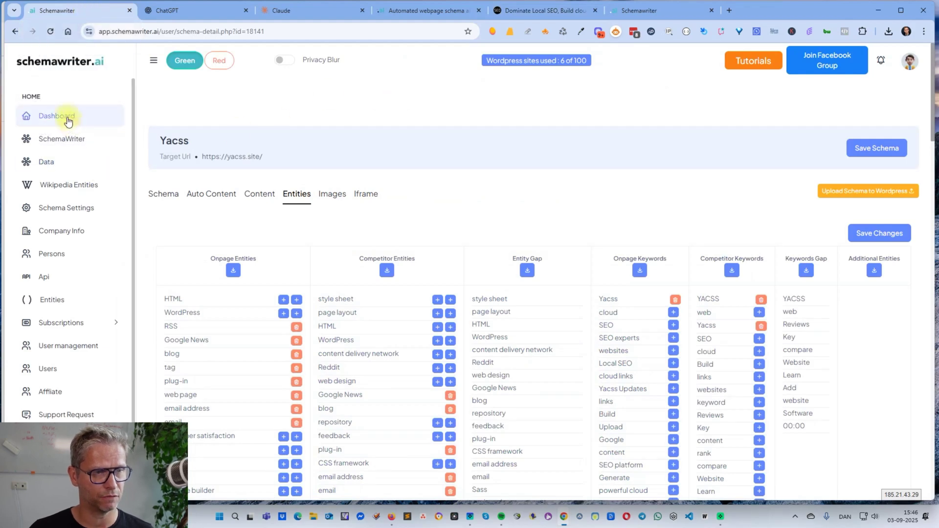
{"action": "left_click", "coordinate": [68, 124]}
{"action": "left_click", "coordinate": [65, 138]}
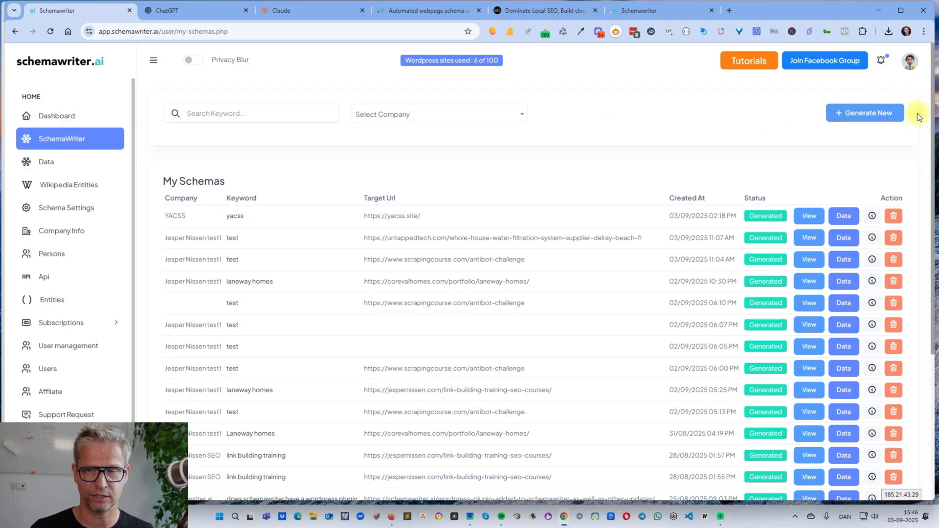
{"action": "left_click", "coordinate": [864, 117]}
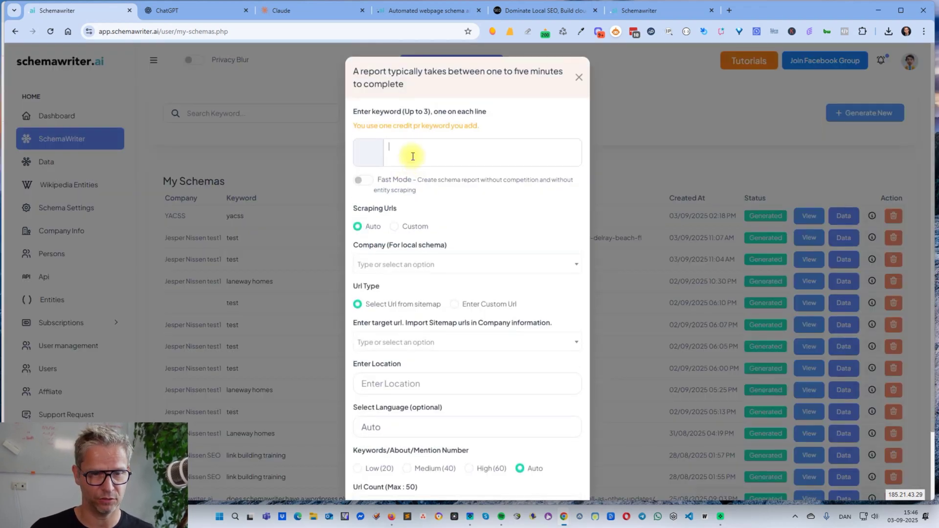
Step: Enter keyword 'yacss' and choose YACSS as the company
{"action": "left_click", "coordinate": [412, 156]}
{"action": "type", "text": "yacss"}
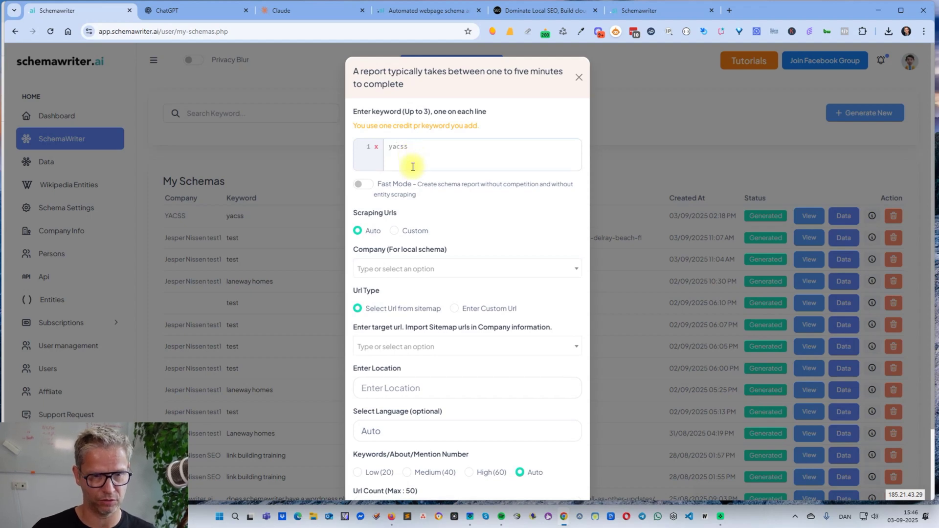
{"action": "left_click", "coordinate": [436, 274]}
{"action": "type", "text": "yacss"}
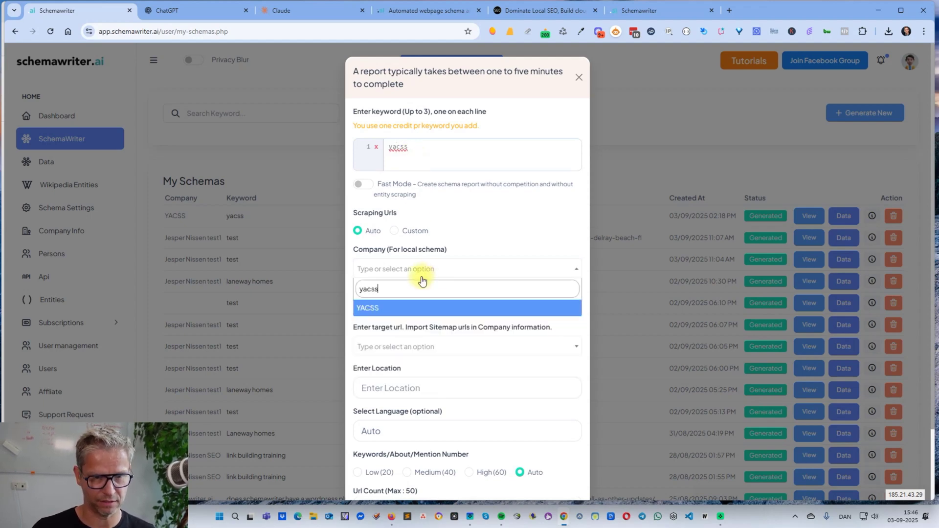
{"action": "left_click", "coordinate": [445, 308]}
{"action": "left_click", "coordinate": [436, 350]}
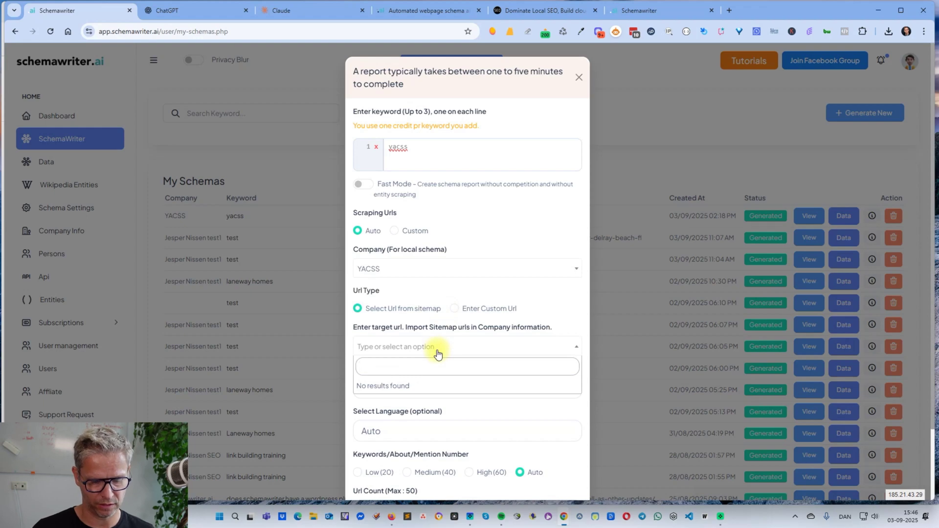
{"action": "left_click", "coordinate": [438, 352]}
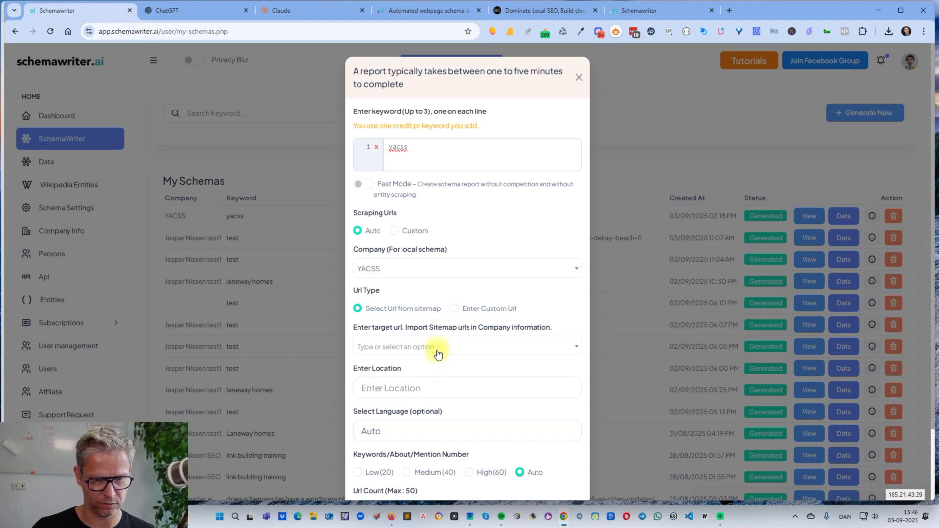
{"action": "left_click", "coordinate": [438, 352]}
{"action": "scroll", "coordinate": [446, 386], "scroll_direction": "down", "scroll_amount": 5}
{"action": "scroll", "coordinate": [447, 388], "scroll_direction": "down", "scroll_amount": 2}
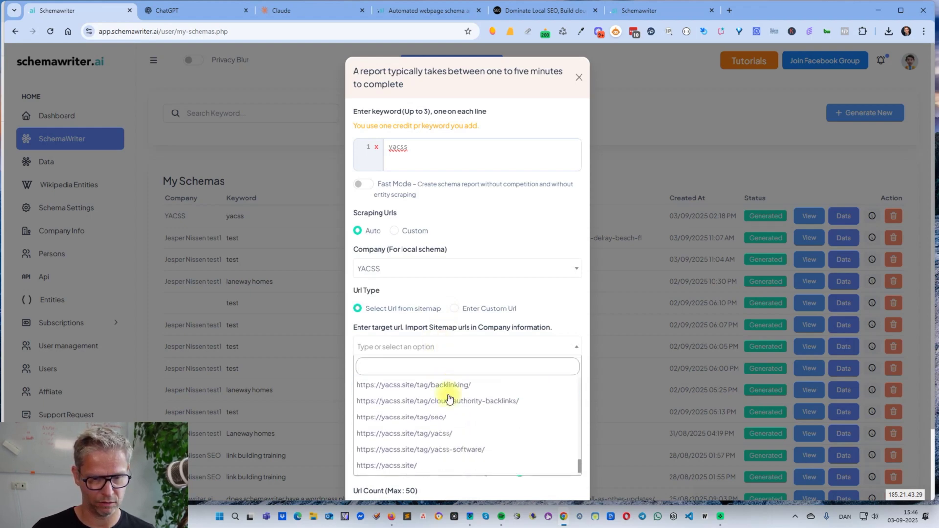
{"action": "left_click", "coordinate": [420, 465]}
{"action": "scroll", "coordinate": [464, 391], "scroll_direction": "down", "scroll_amount": 3}
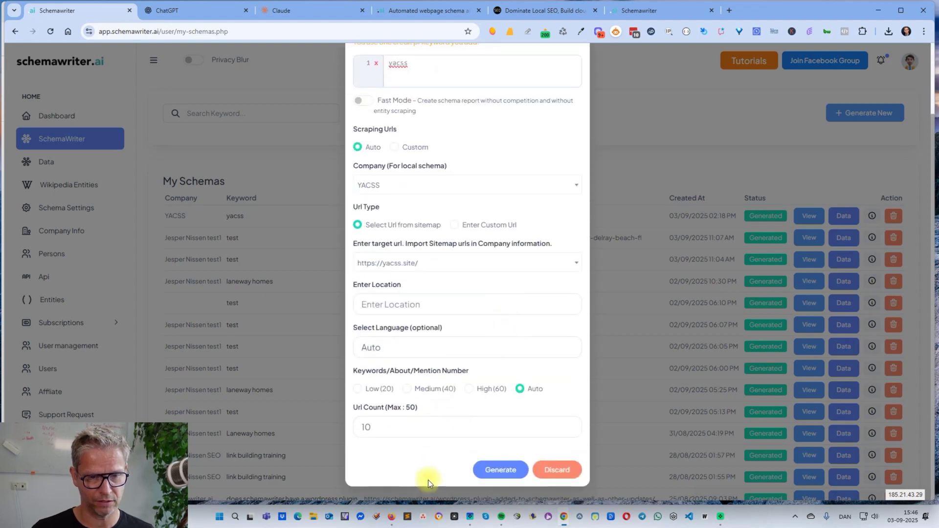
{"action": "left_click", "coordinate": [494, 470]}
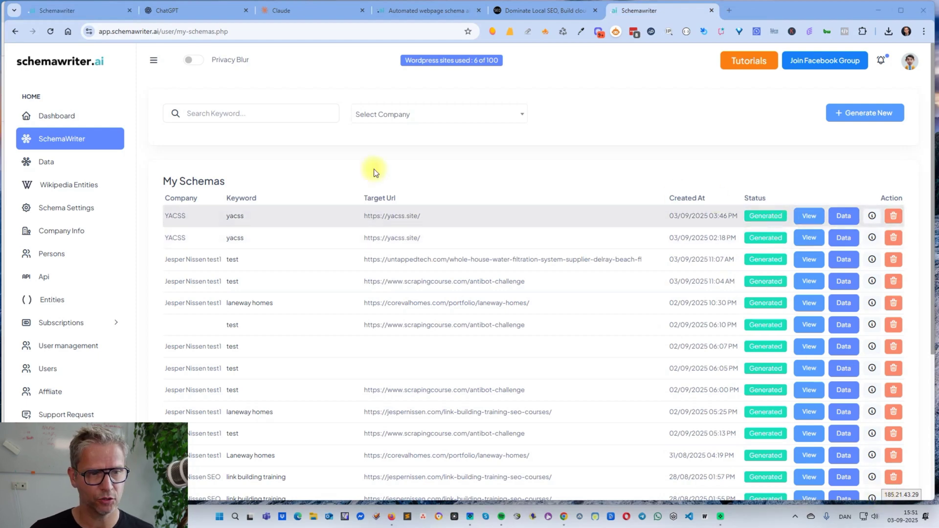
Step: Open the finished YACSS schema report and download all its entities as a text file
{"action": "left_click", "coordinate": [807, 215]}
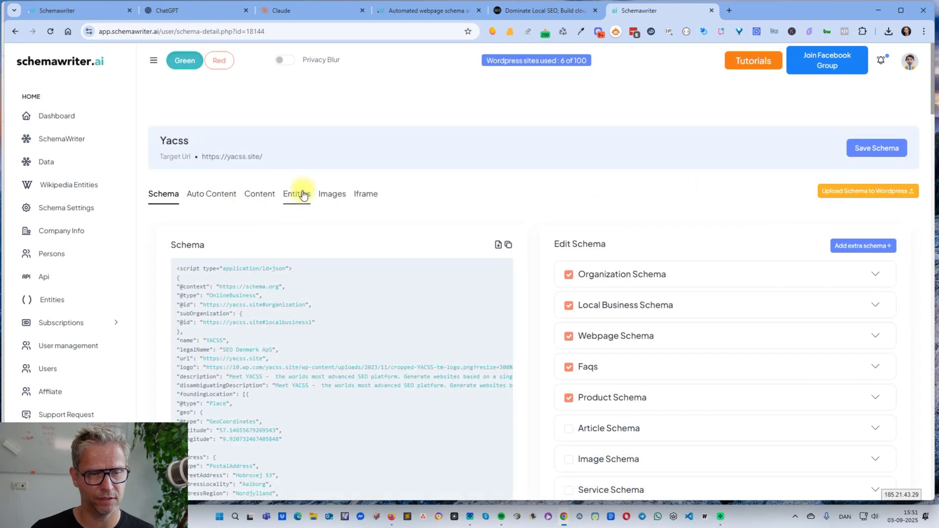
{"action": "left_click", "coordinate": [251, 194]}
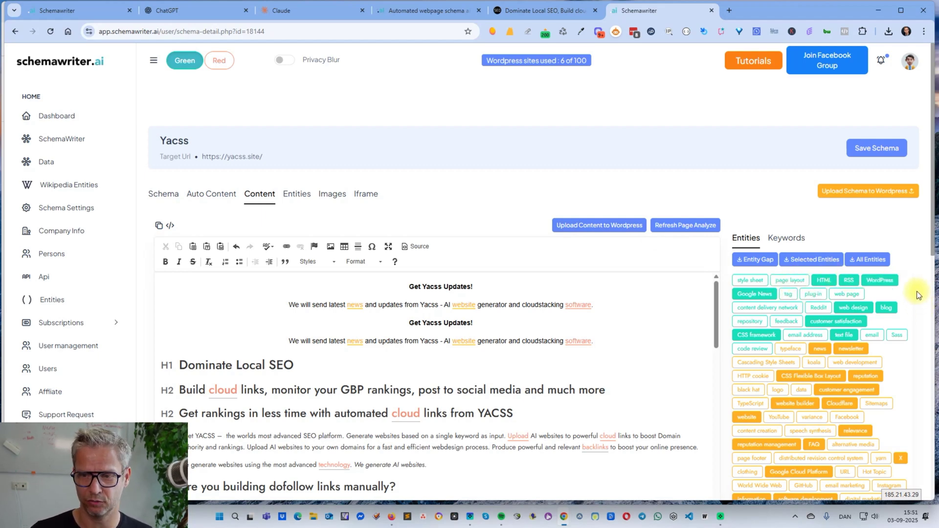
{"action": "left_click", "coordinate": [868, 264]}
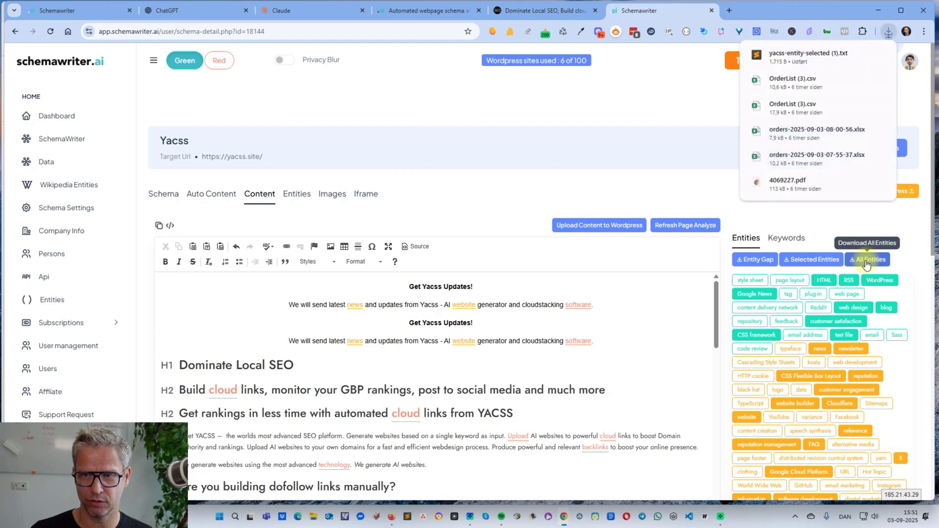
Step: Open yacss-entity-selected (1).txt, select all its text, and return to a blank ChatGPT chat
{"action": "left_click", "coordinate": [789, 58]}
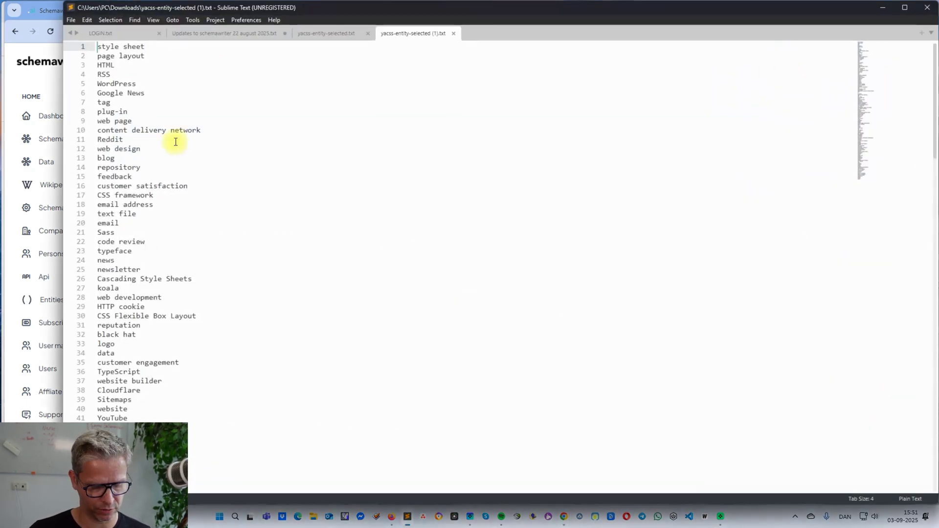
{"action": "key", "text": "ctrl+a"}
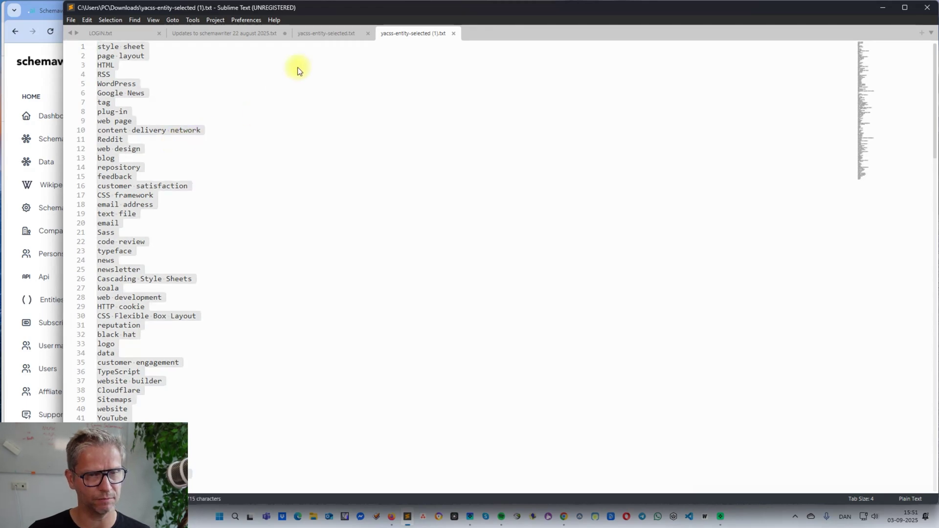
{"action": "key", "text": "alt+Tab"}
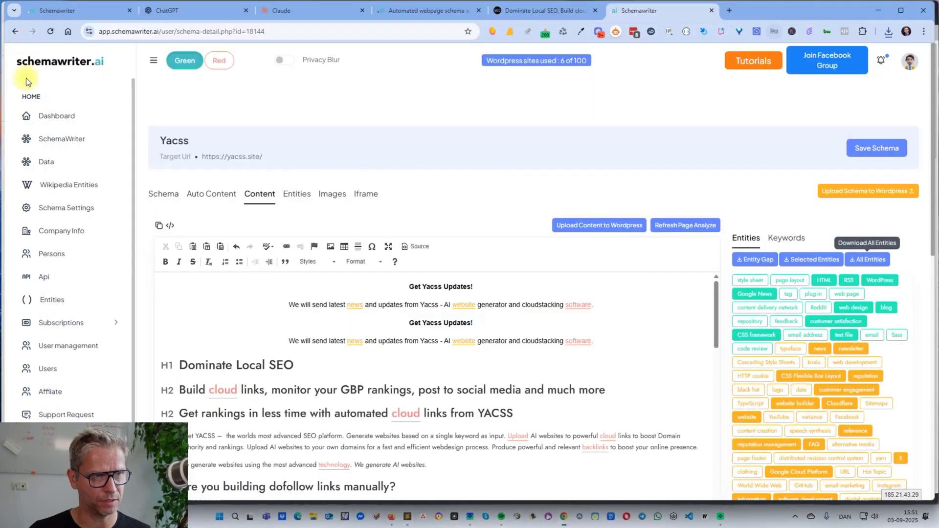
{"action": "left_click", "coordinate": [202, 11]}
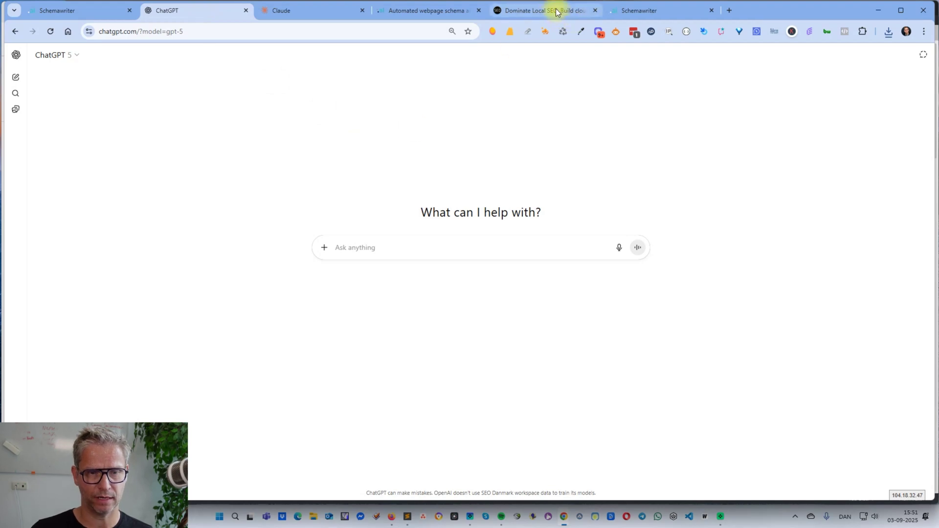
Step: Begin a ChatGPT prompt with 'Please read this text:' followed by a new line
{"action": "mouse_move", "coordinate": [556, 11]}
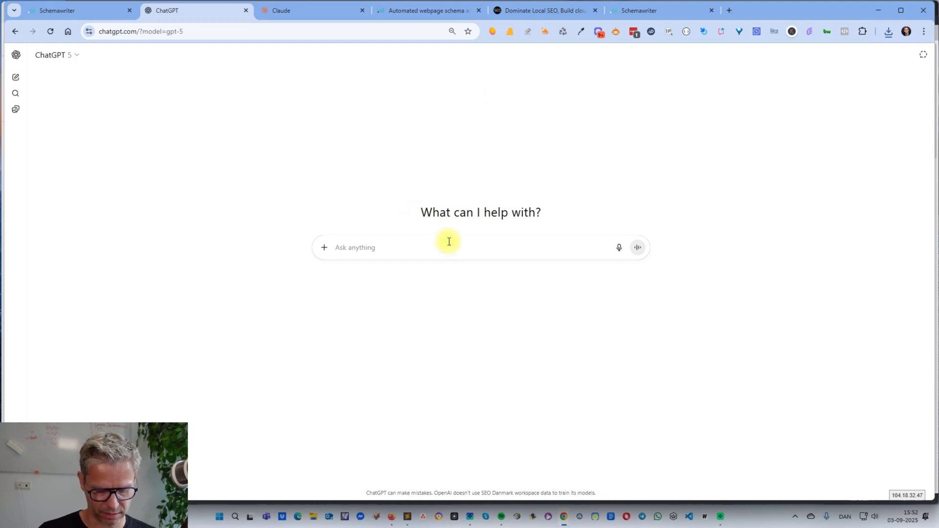
{"action": "type", "text": "n"}
{"action": "key", "text": "BackSpace"}
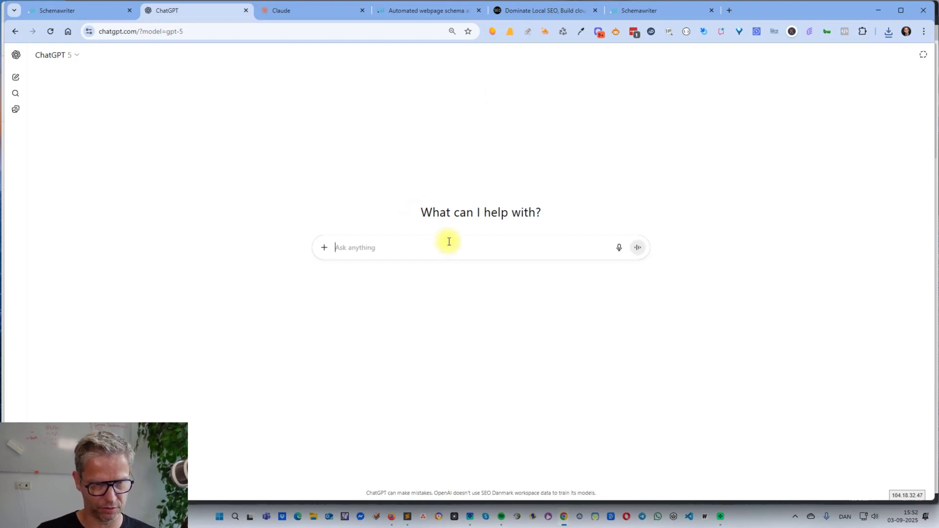
{"action": "type", "text": "Please read th"}
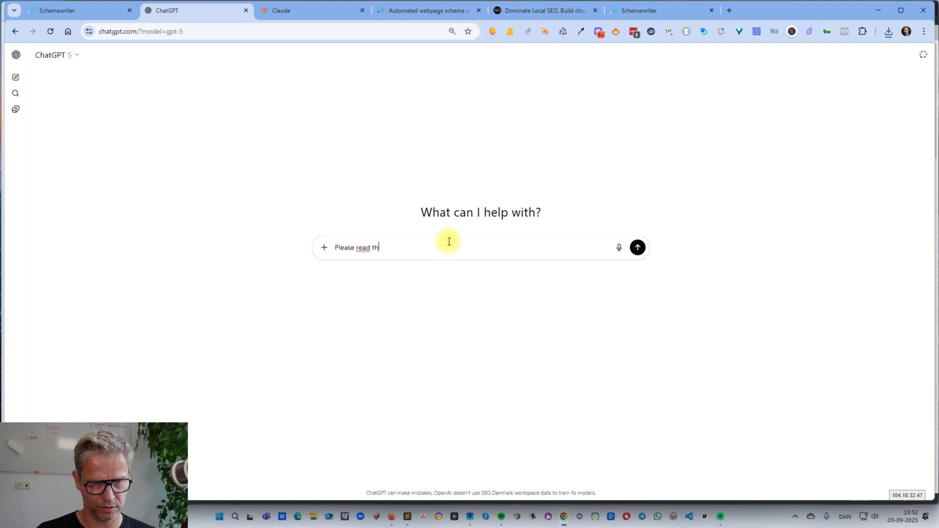
{"action": "type", "text": "is w"}
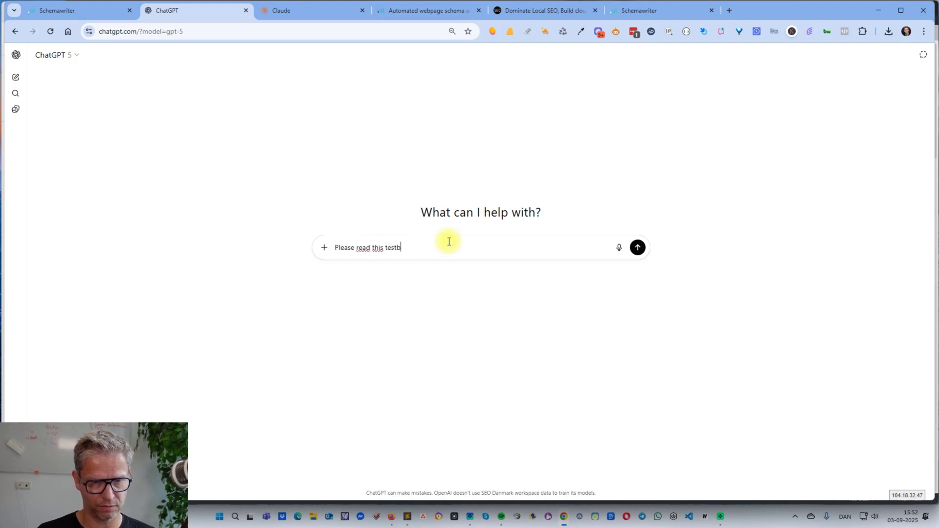
{"action": "key", "text": "BackSpace"}
{"action": "key", "text": "BackSpace"}
{"action": "key", "text": "BackSpace"}
{"action": "type", "text": "xt:"}
{"action": "key", "text": "shift+Return"}
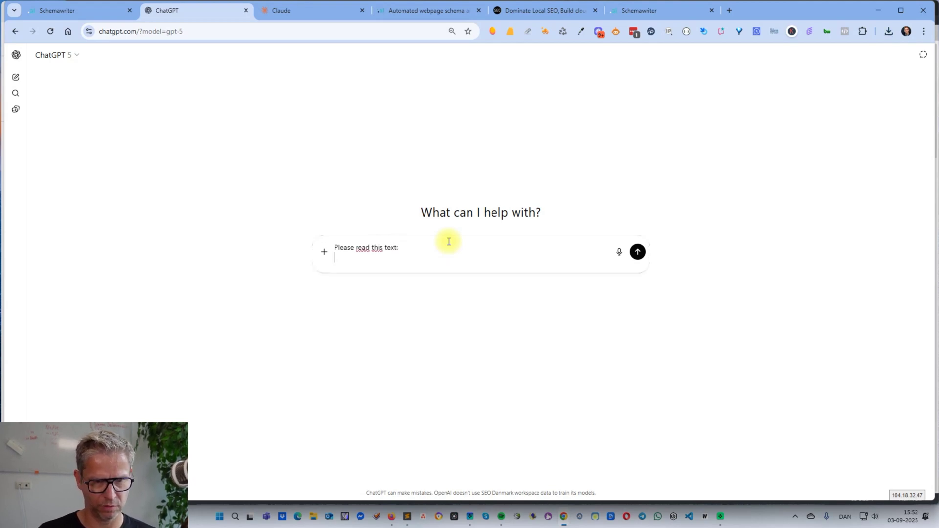
Step: Copy all the yacss.site homepage text and paste it into the ChatGPT prompt
{"action": "left_click", "coordinate": [521, 11]}
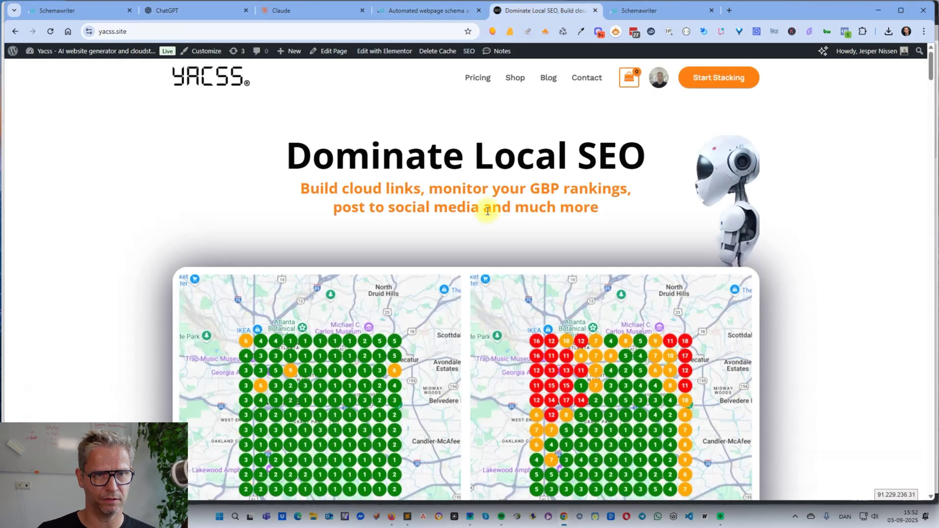
{"action": "key", "text": "ctrl+a"}
{"action": "key", "text": "ctrl+c"}
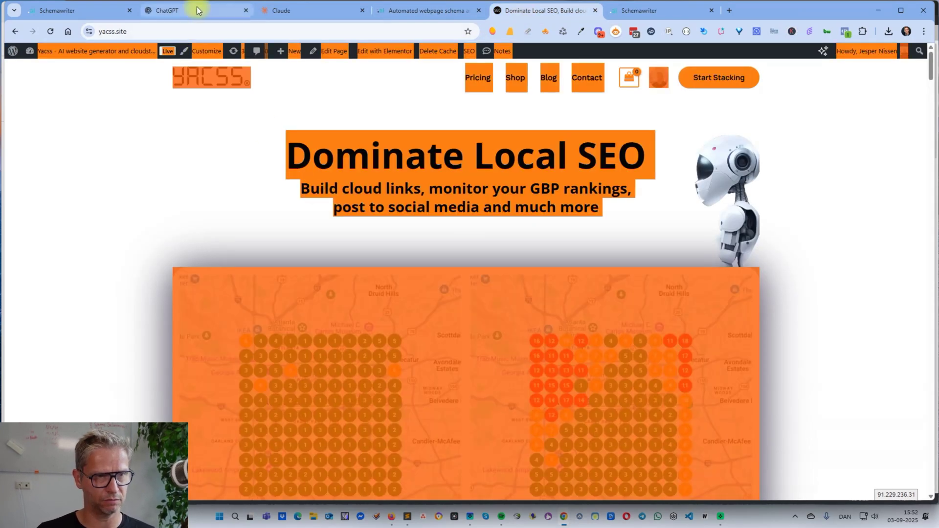
{"action": "left_click", "coordinate": [195, 11]}
{"action": "key", "text": "ctrl+v"}
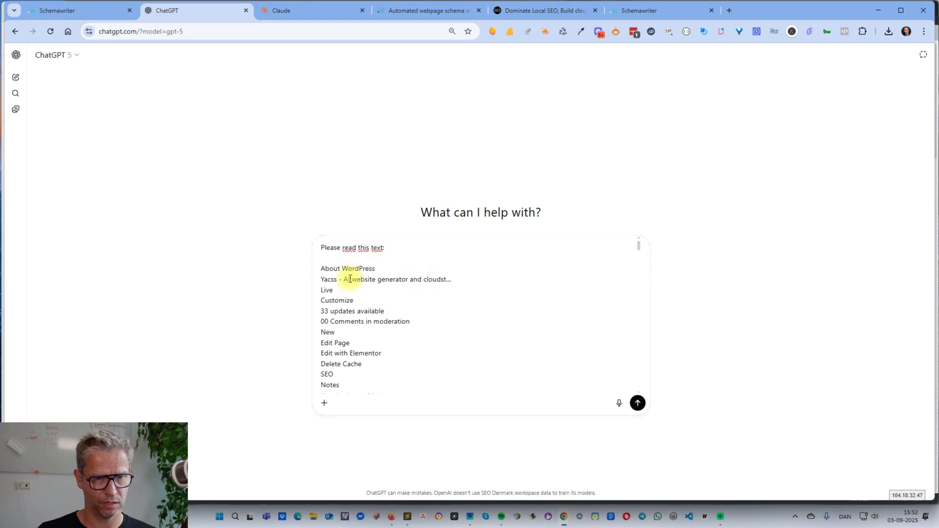
Step: Review the pasted homepage text and send the prompt
{"action": "left_click_drag", "start_coordinate": [323, 269], "coordinate": [411, 280]}
{"action": "left_click", "coordinate": [323, 270]}
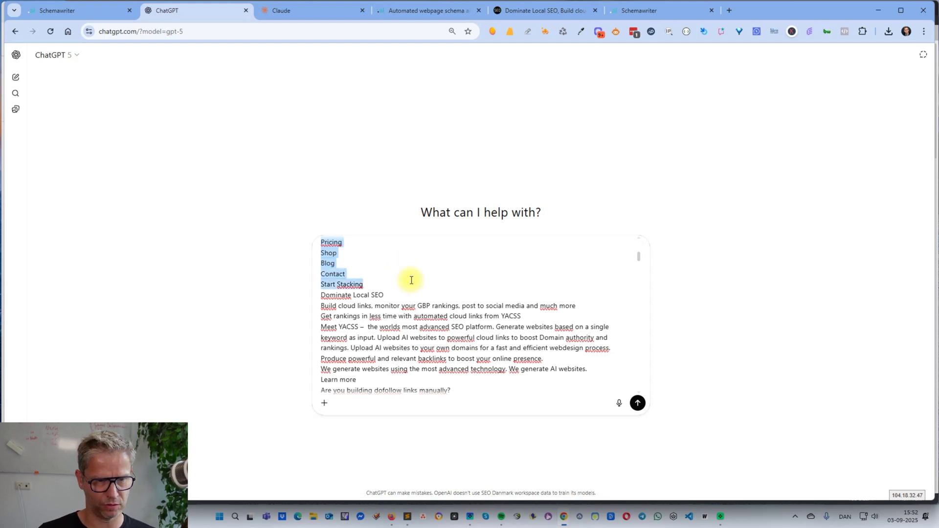
{"action": "scroll", "coordinate": [412, 280], "scroll_direction": "down", "scroll_amount": 15}
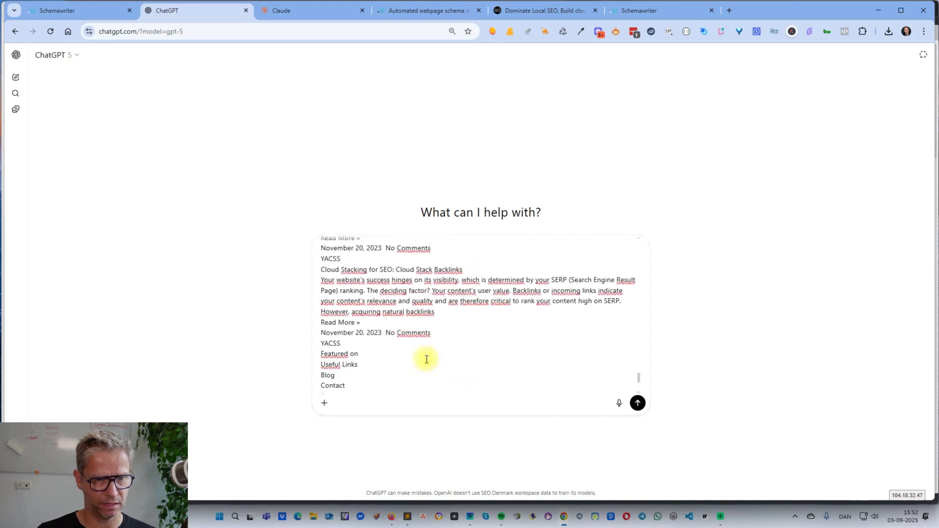
{"action": "scroll", "coordinate": [426, 359], "scroll_direction": "down", "scroll_amount": 3}
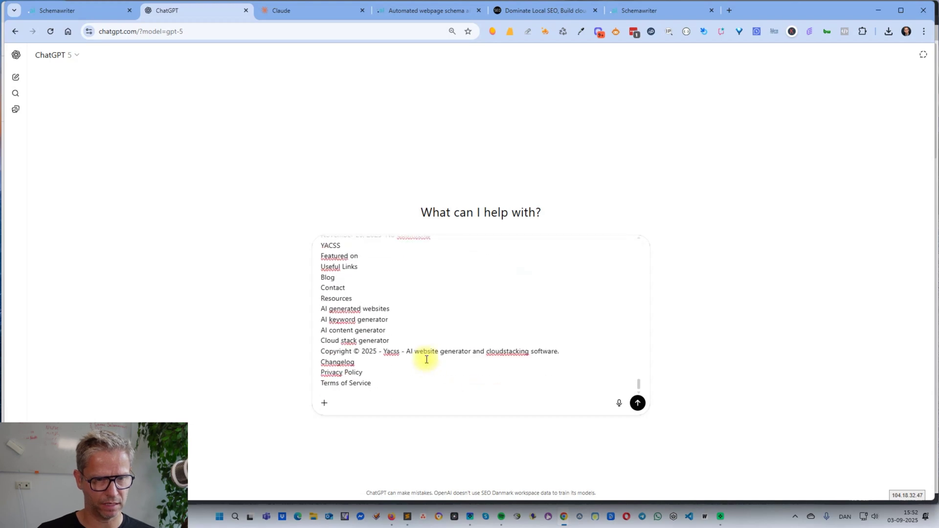
{"action": "left_click", "coordinate": [638, 404]}
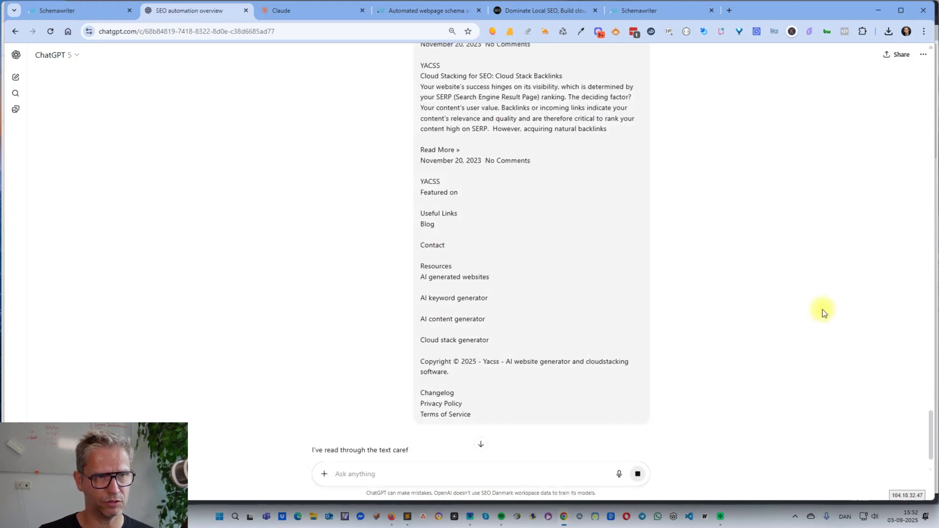
Step: Scroll through ChatGPT's YACSS summary reply as it appears
{"action": "scroll", "coordinate": [789, 298], "scroll_direction": "down", "scroll_amount": 2}
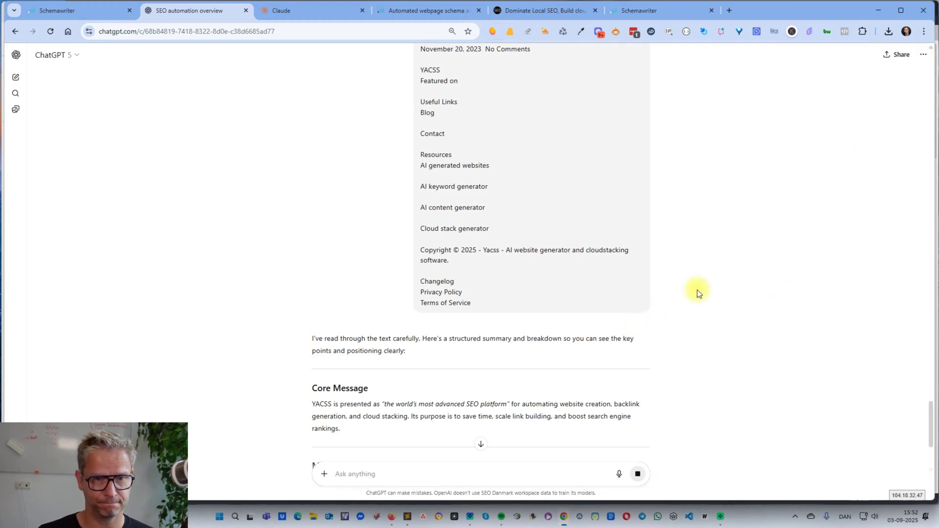
{"action": "scroll", "coordinate": [465, 293], "scroll_direction": "down", "scroll_amount": 4}
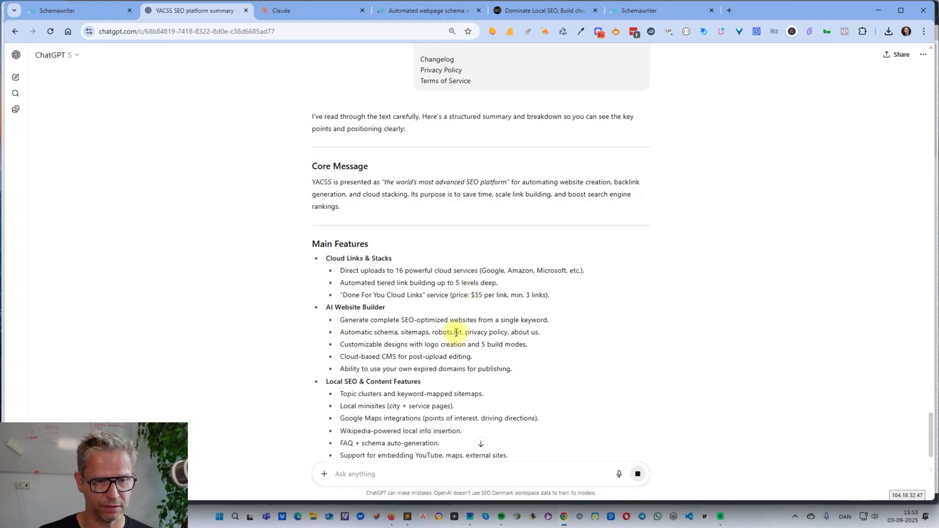
{"action": "scroll", "coordinate": [455, 332], "scroll_direction": "down", "scroll_amount": 2}
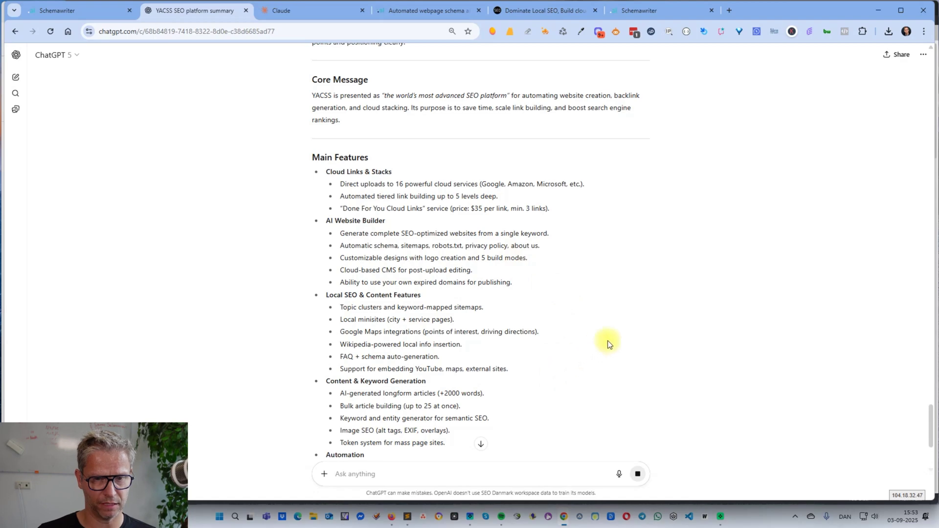
Step: Copy the entity list from Sublime Text and return to the ChatGPT chat
{"action": "key", "text": "alt+Tab"}
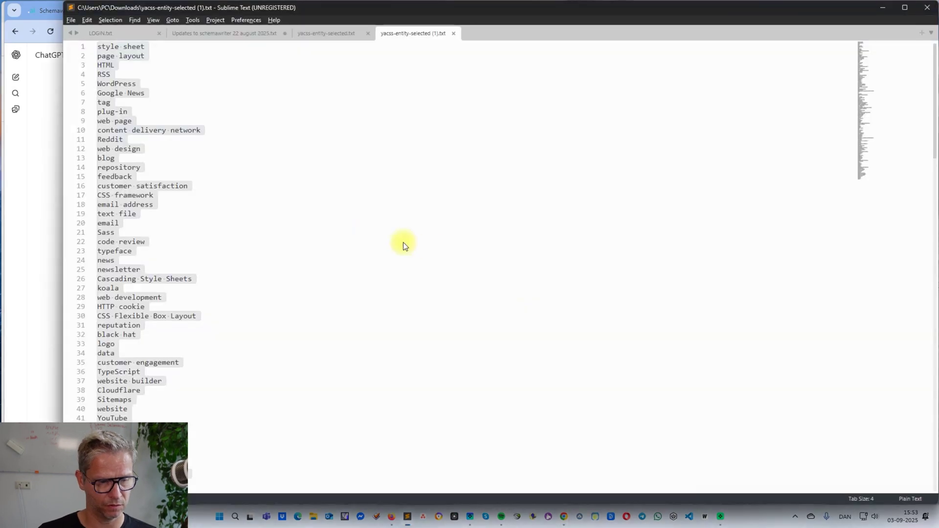
{"action": "key", "text": "ctrl+c"}
{"action": "key", "text": "alt+Tab"}
{"action": "scroll", "coordinate": [431, 452], "scroll_direction": "down", "scroll_amount": 5}
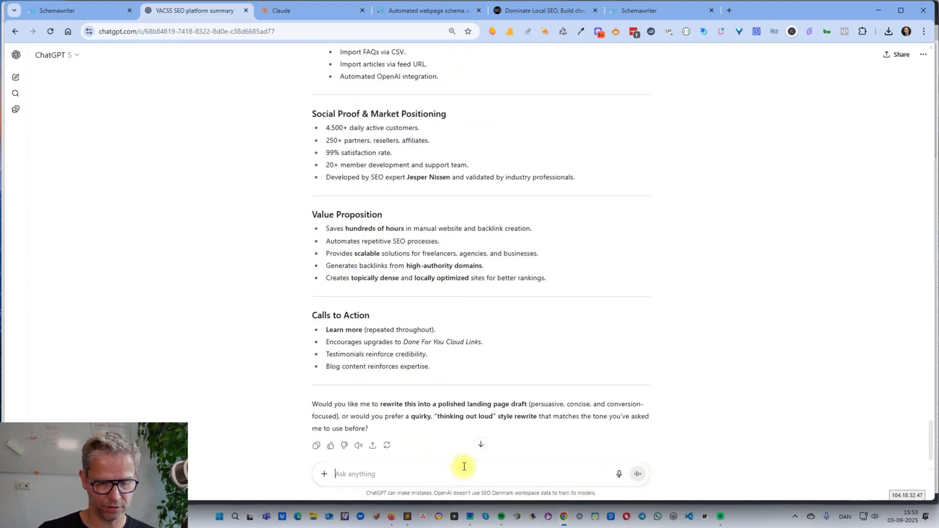
Step: Ask ChatGPT for the most relevant entities for the text, with the entity list pasted below
{"action": "type", "text": "Please"}
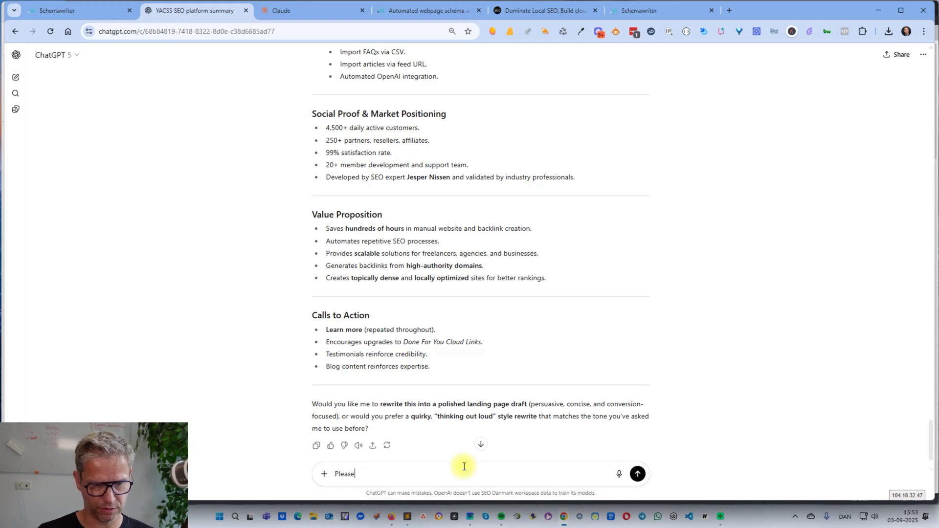
{"action": "type", "text": " read this list "}
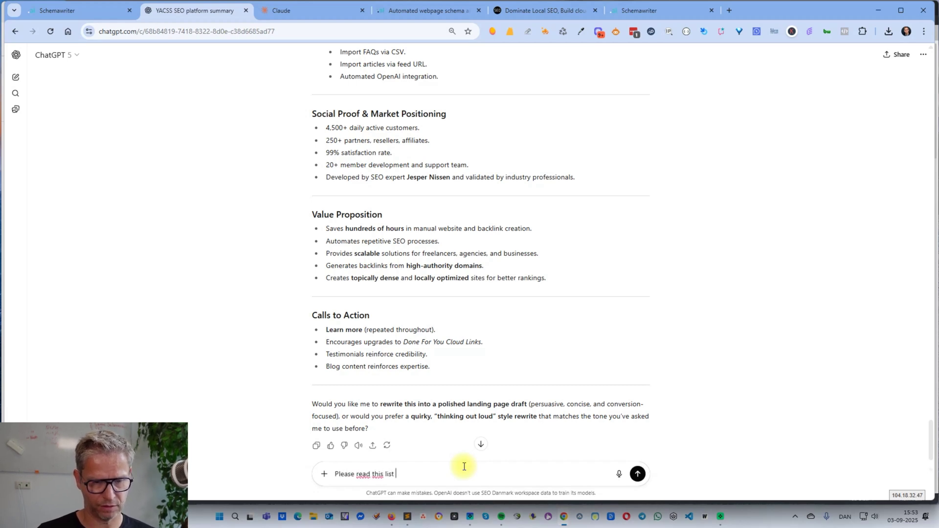
{"action": "type", "text": "of entities, and provied"}
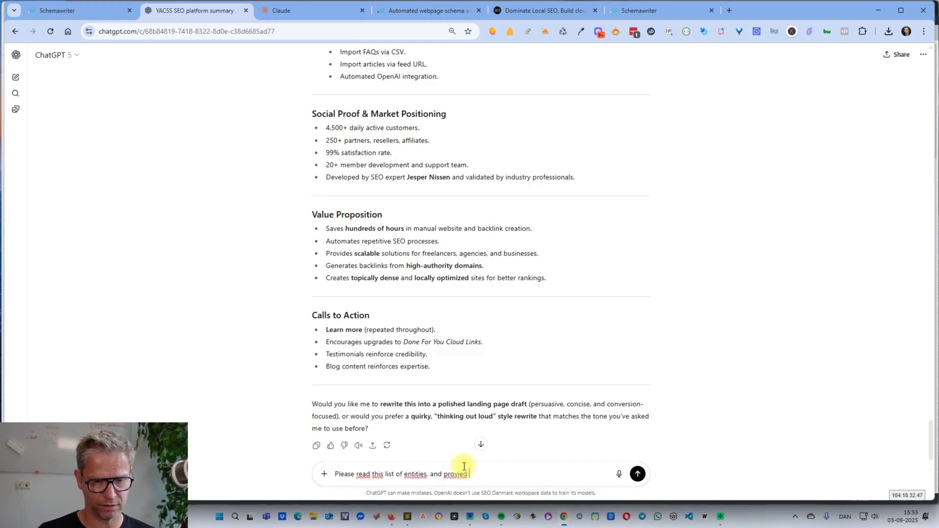
{"action": "key", "text": "BackSpace"}
{"action": "key", "text": "BackSpace"}
{"action": "key", "text": "BackSpace"}
{"action": "type", "text": "de me witht e"}
{"action": "key", "text": "BackSpace"}
{"action": "key", "text": "BackSpace"}
{"action": "key", "text": "BackSpace"}
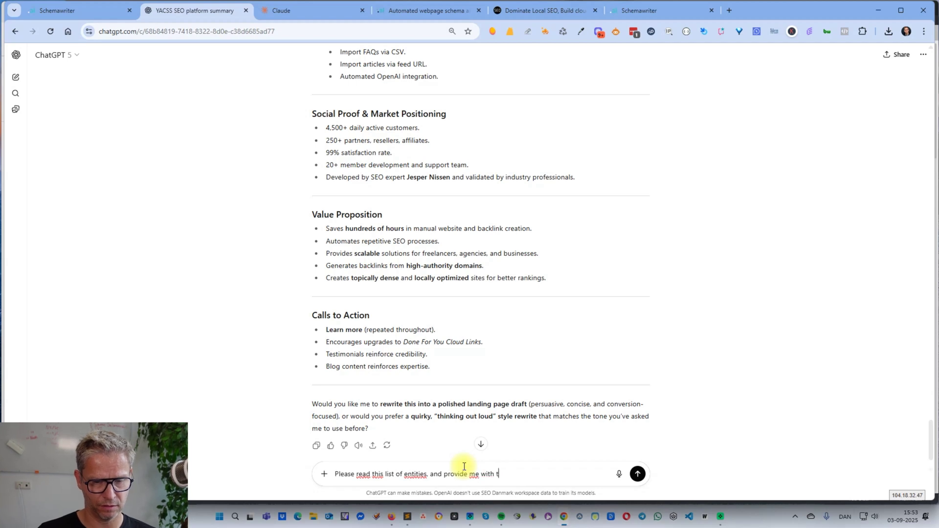
{"action": "type", "text": "the most relevant entitei"}
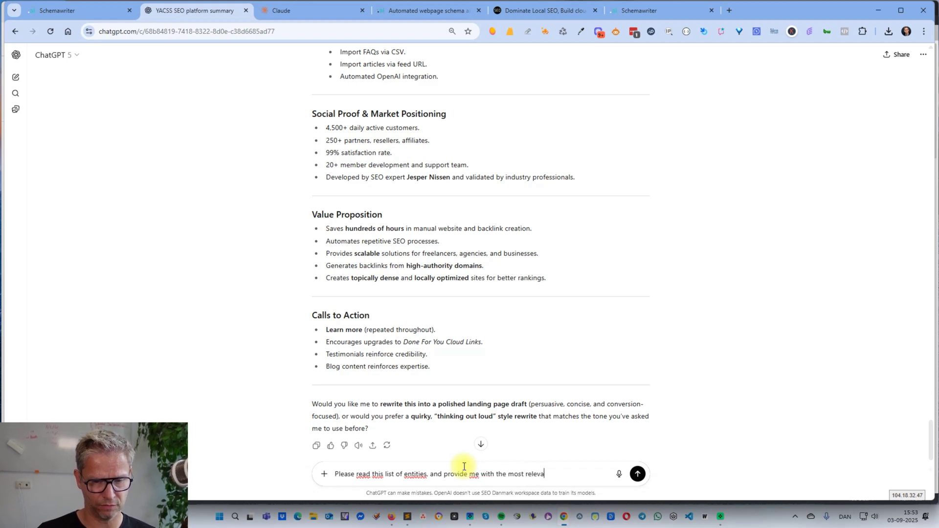
{"action": "key", "text": "BackSpace"}
{"action": "key", "text": "BackSpace"}
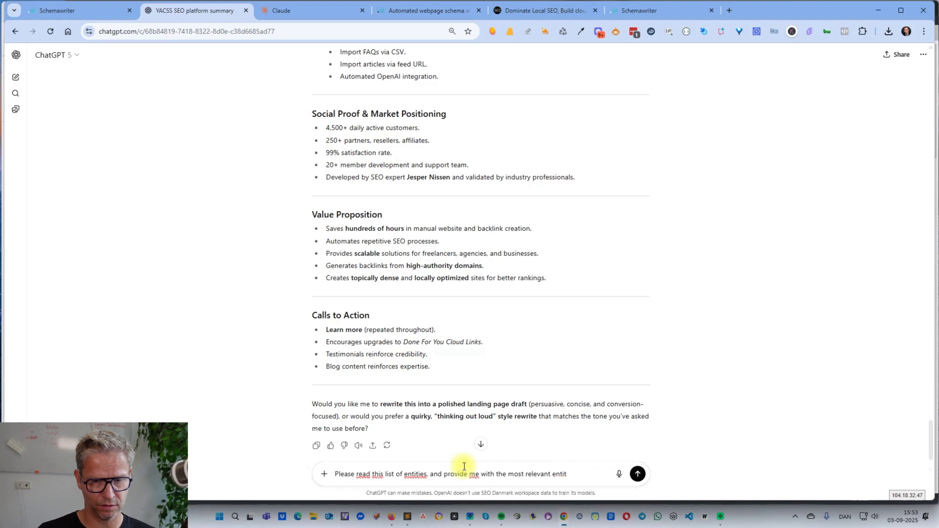
{"action": "type", "text": "ies for the text"}
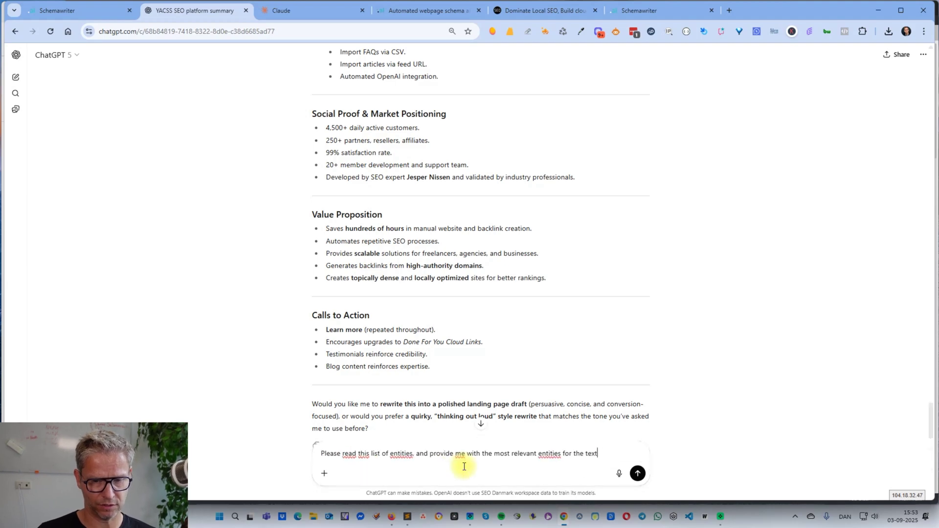
{"action": "type", "text": " you jsu"}
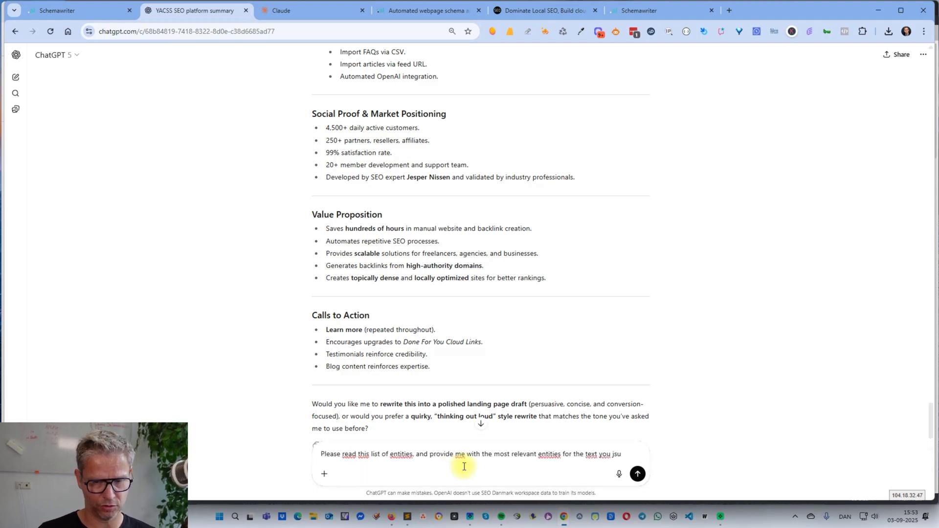
{"action": "key", "text": "BackSpace"}
{"action": "key", "text": "BackSpace"}
{"action": "type", "text": "ust read"}
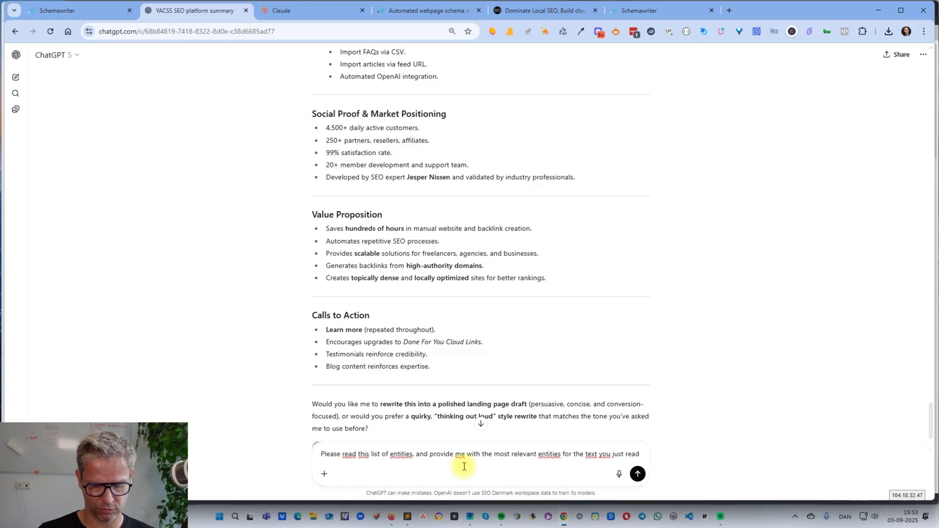
{"action": "type", "text": ":"}
{"action": "key", "text": "shift+Return"}
{"action": "key", "text": "ctrl+v"}
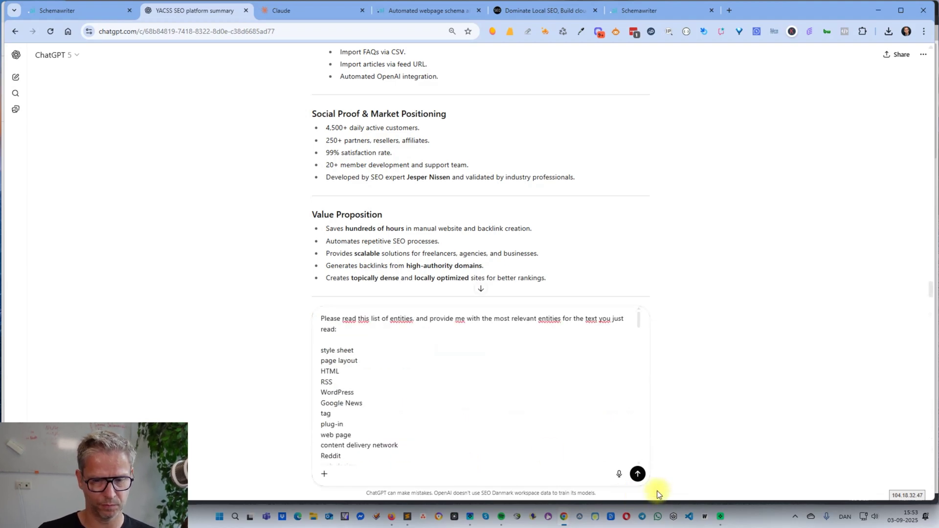
{"action": "left_click", "coordinate": [638, 474]}
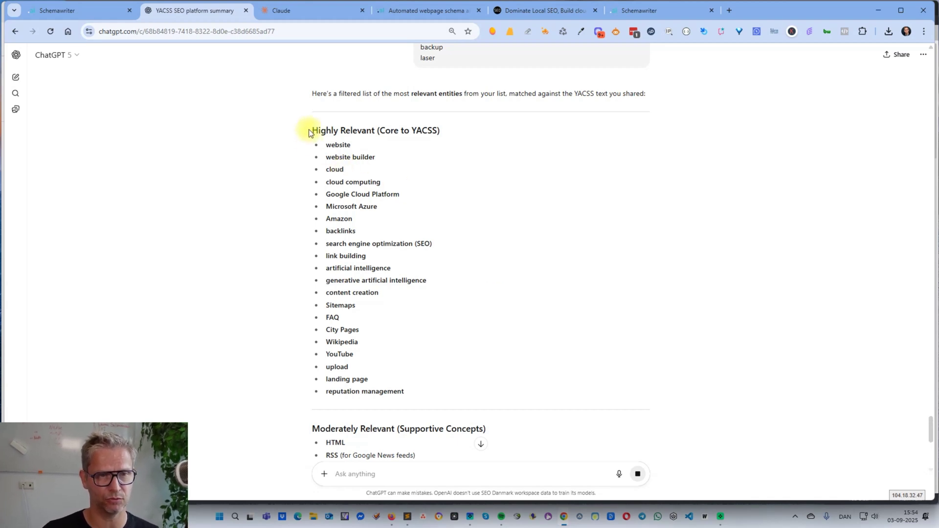
Step: Select the Highly Relevant entities, then scroll to the core YACSS cluster at the reply's end
{"action": "left_click_drag", "start_coordinate": [311, 132], "coordinate": [454, 365]}
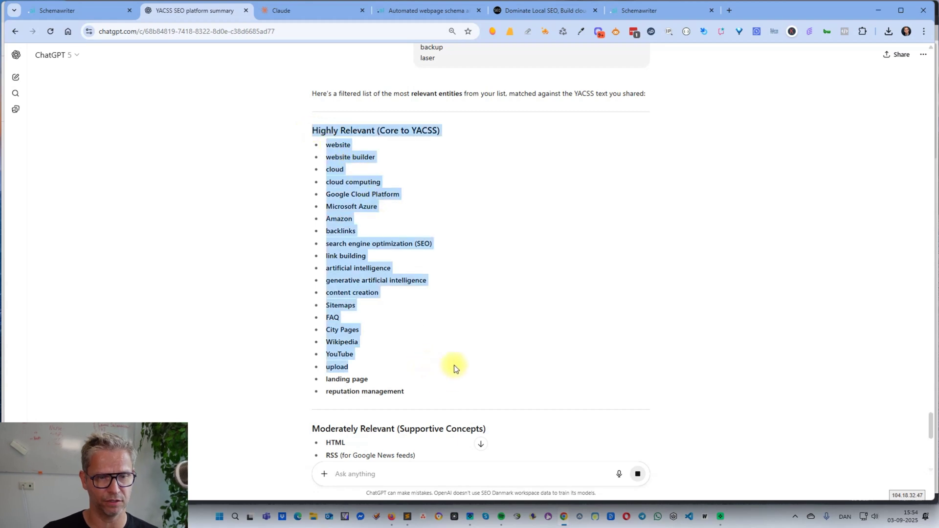
{"action": "scroll", "coordinate": [455, 363], "scroll_direction": "down", "scroll_amount": 1}
{"action": "scroll", "coordinate": [454, 364], "scroll_direction": "down", "scroll_amount": 2}
{"action": "left_click", "coordinate": [423, 293]}
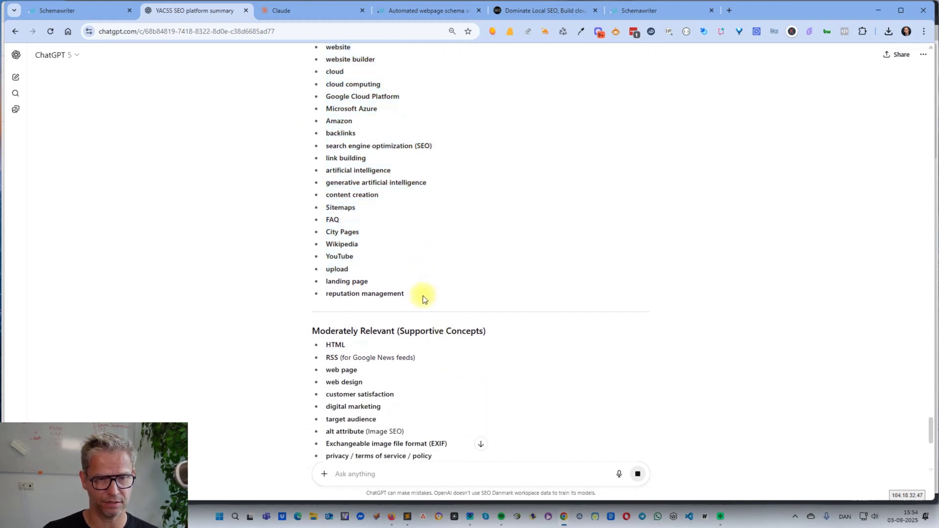
{"action": "scroll", "coordinate": [423, 295], "scroll_direction": "up", "scroll_amount": 3}
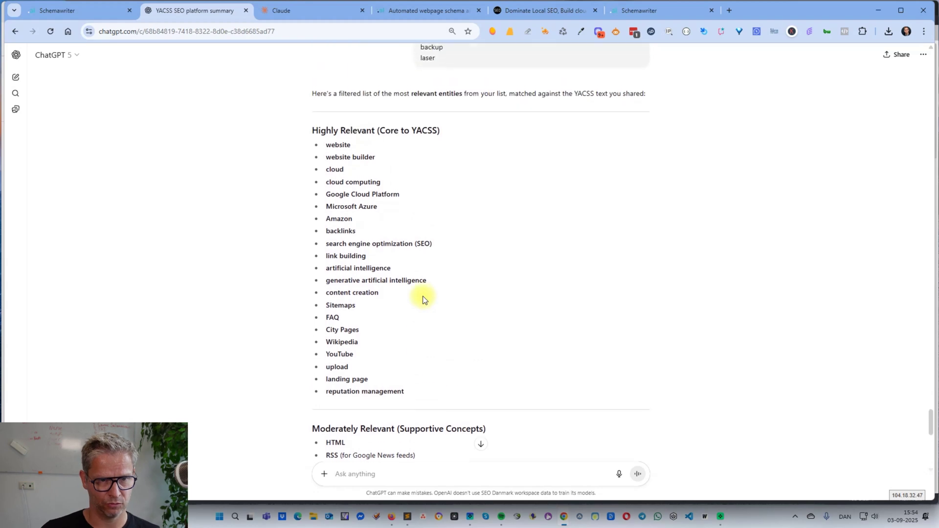
{"action": "scroll", "coordinate": [430, 296], "scroll_direction": "down", "scroll_amount": 10}
Step: Ask ChatGPT for YACSS landing page text as the leading AI mass page and cloud link builder, using the relevant entities
{"action": "left_click", "coordinate": [444, 471]}
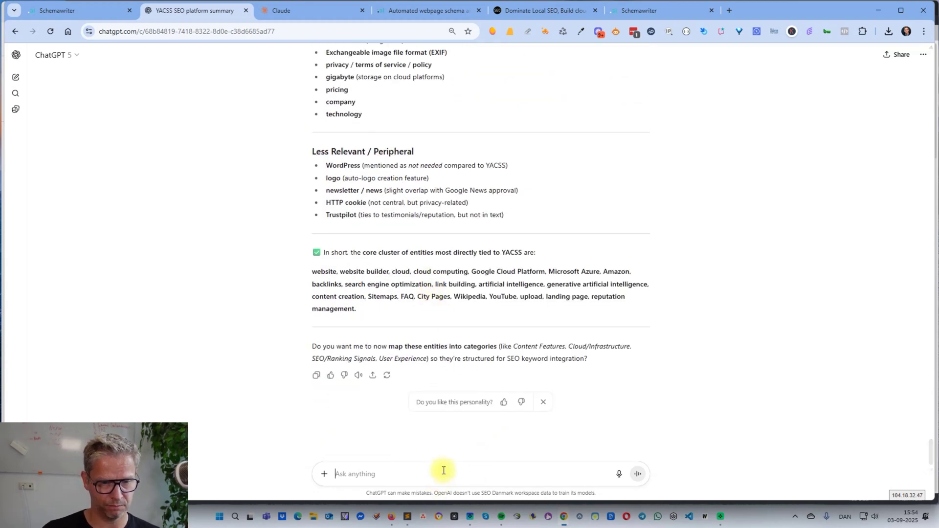
{"action": "type", "text": "I woul"}
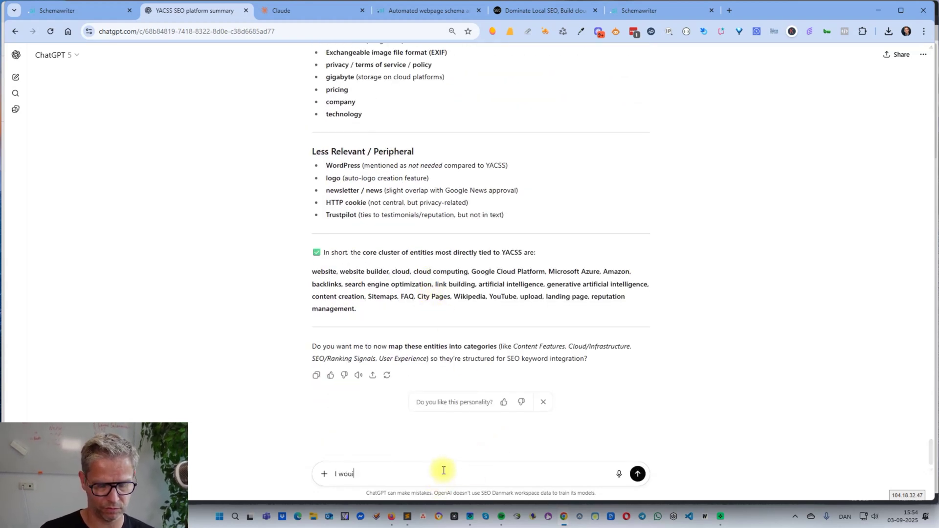
{"action": "type", "text": "d liek for "}
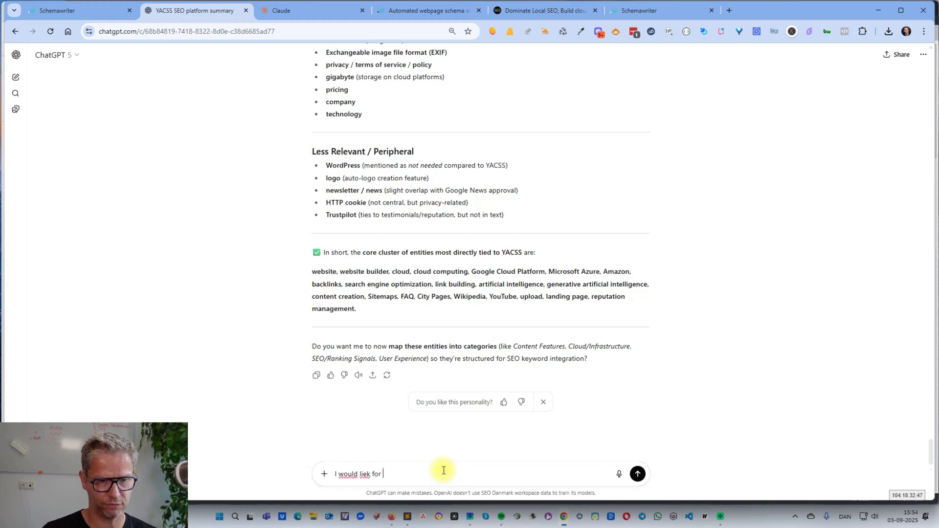
{"action": "type", "text": "for tyou"}
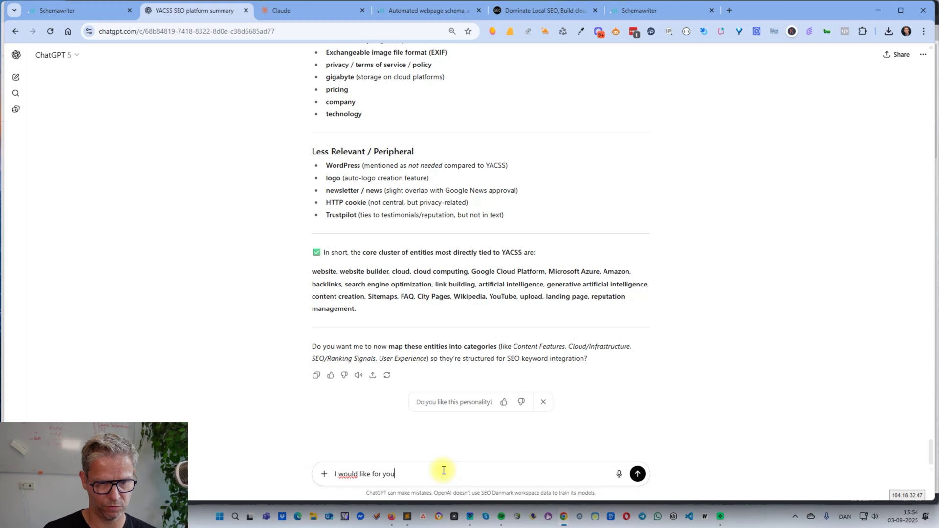
{"action": "type", "text": " to in"}
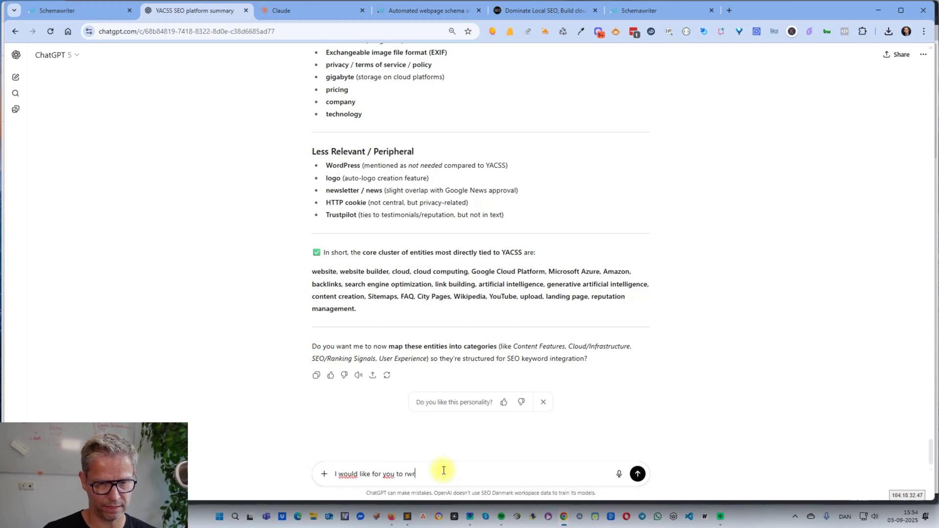
{"action": "key", "text": "BackSpace"}
{"action": "key", "text": "BackSpace"}
{"action": "key", "text": "BackSpace"}
{"action": "type", "text": "write a landing"}
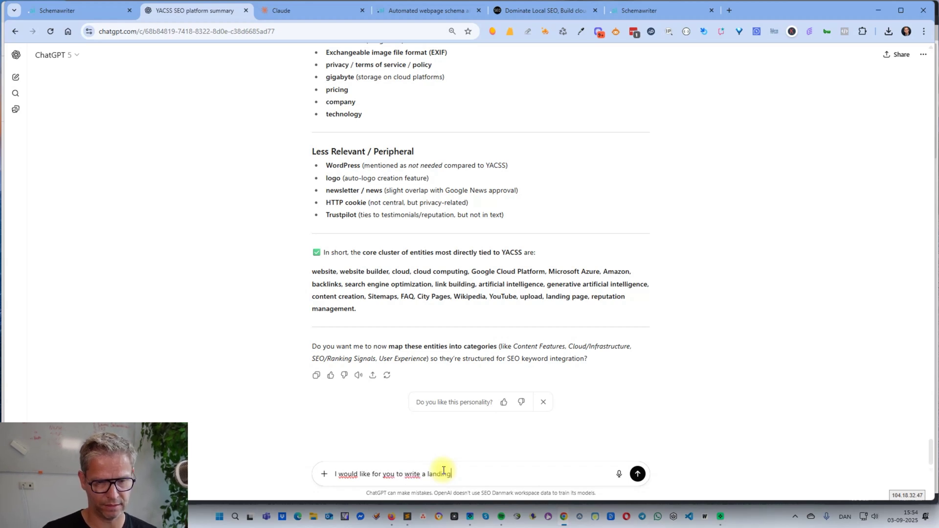
{"action": "type", "text": " page text f"}
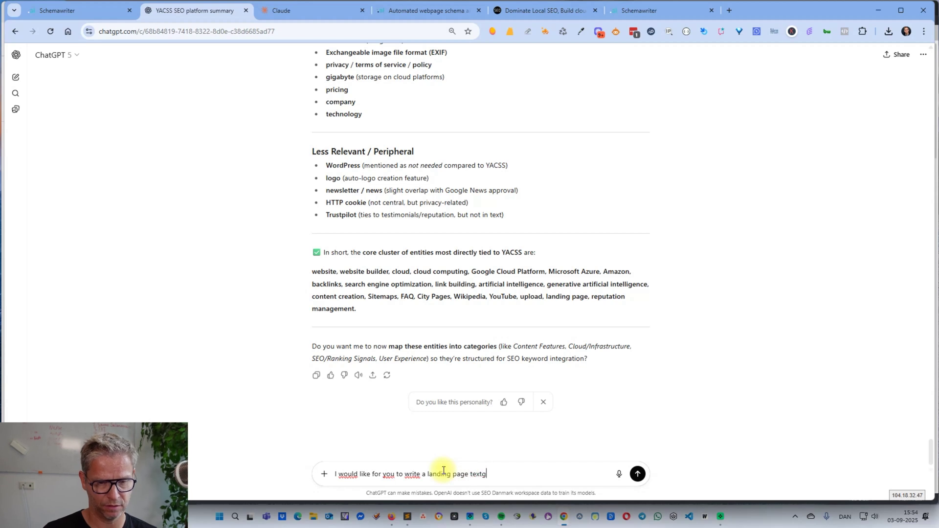
{"action": "type", "text": "or YACSS"}
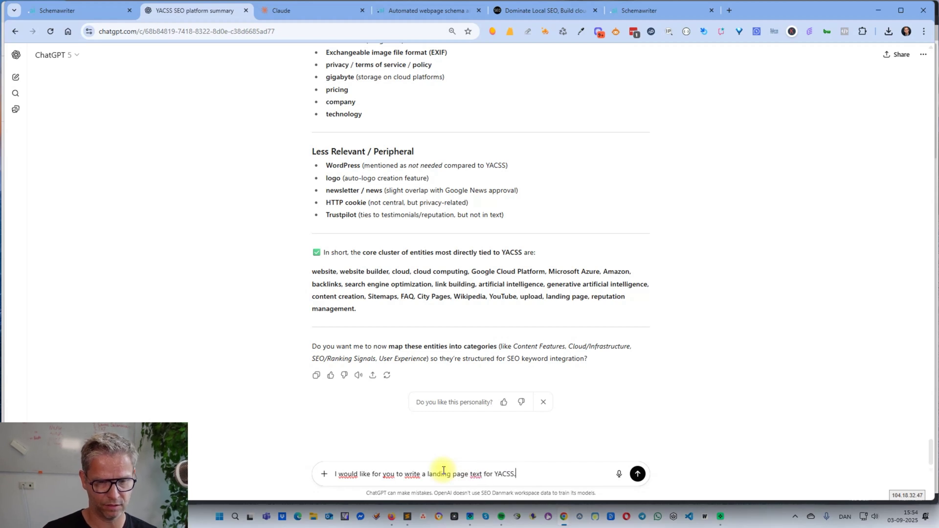
{"action": "type", "text": ". I would like the foc"}
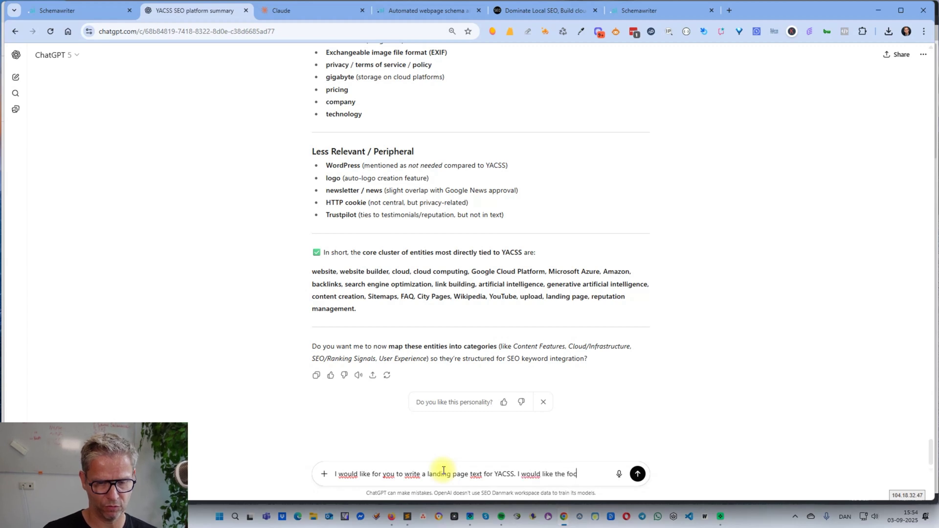
{"action": "type", "text": "us to be on YUA"}
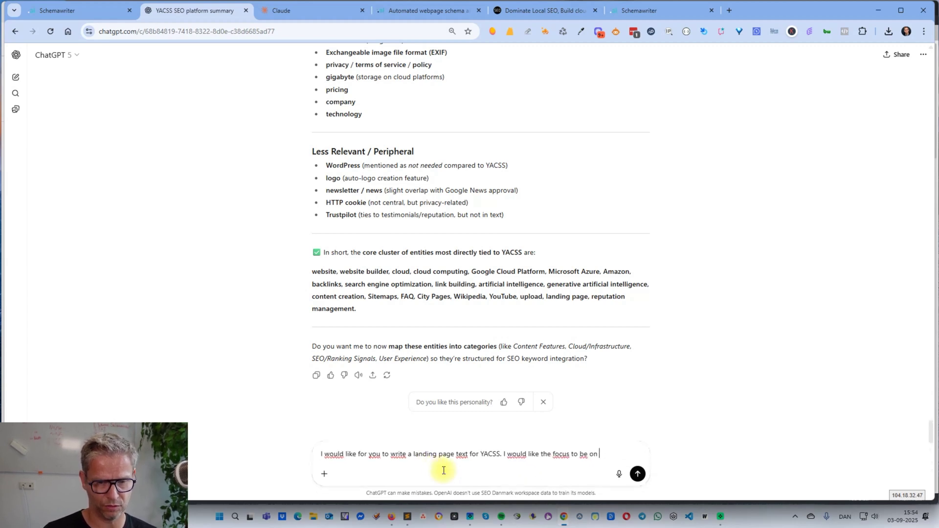
{"action": "key", "text": "BackSpace"}
{"action": "type", "text": "ACS"}
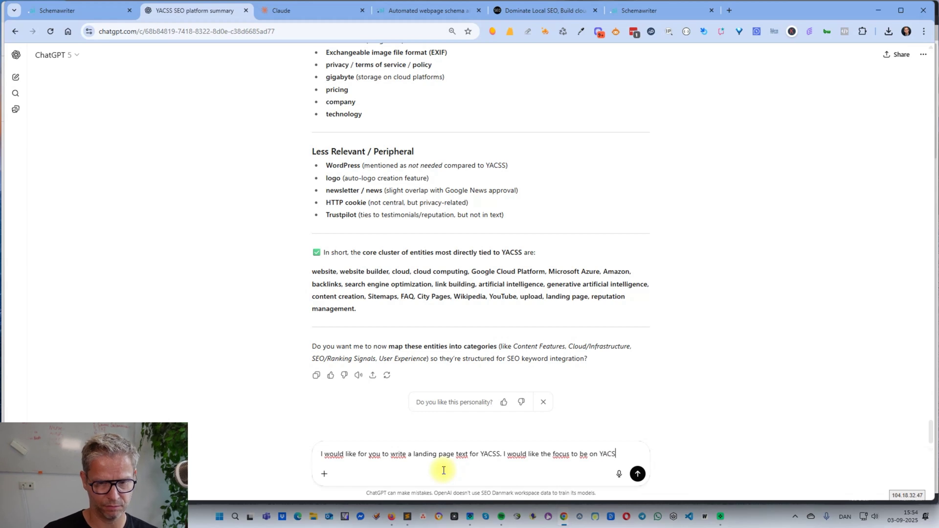
{"action": "type", "text": "S as the leading"}
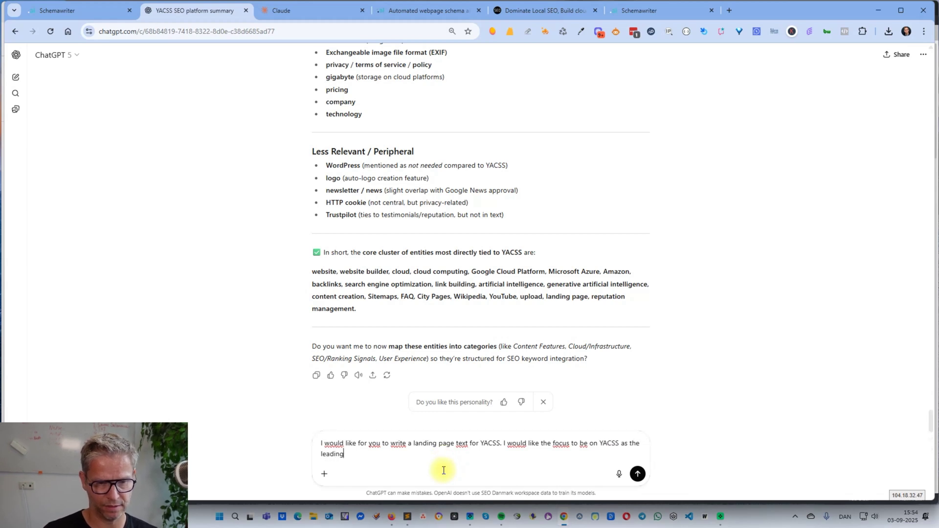
{"action": "type", "text": " mass page"}
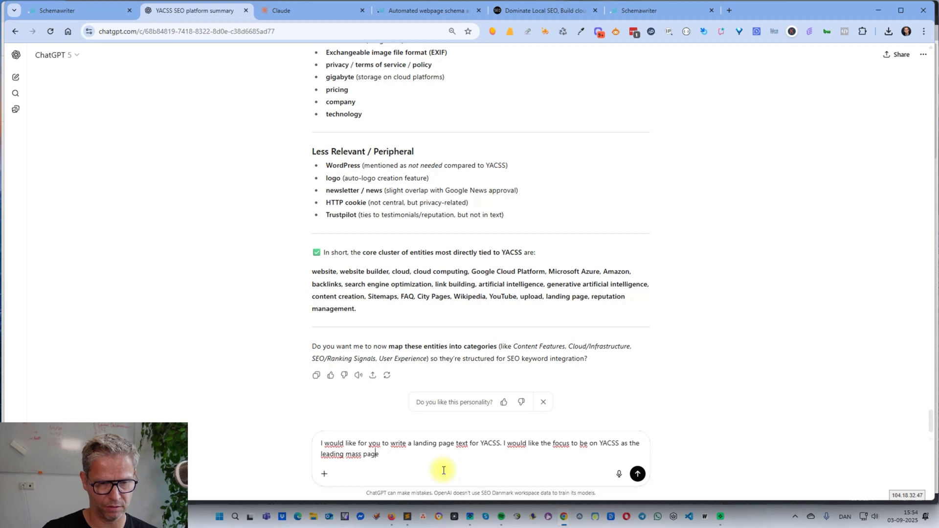
{"action": "type", "text": "AI "}
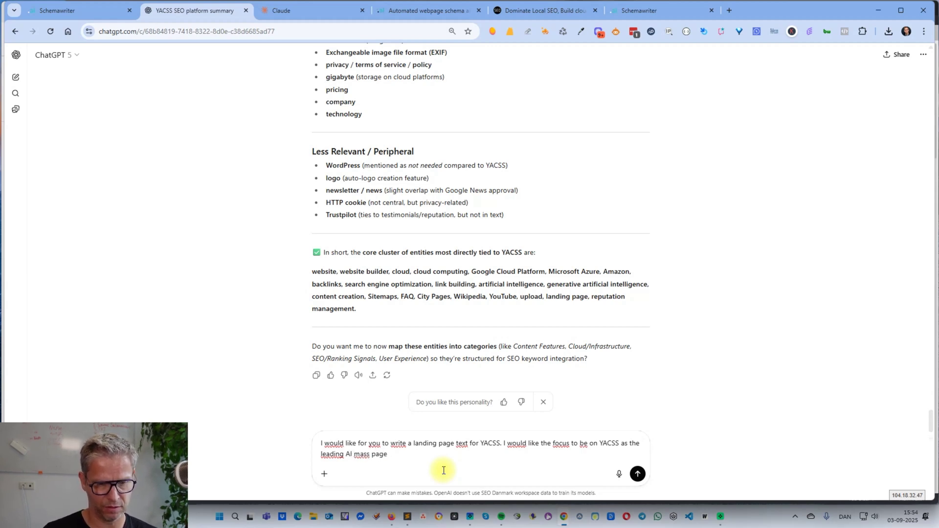
{"action": "type", "text": " buoilder, a"}
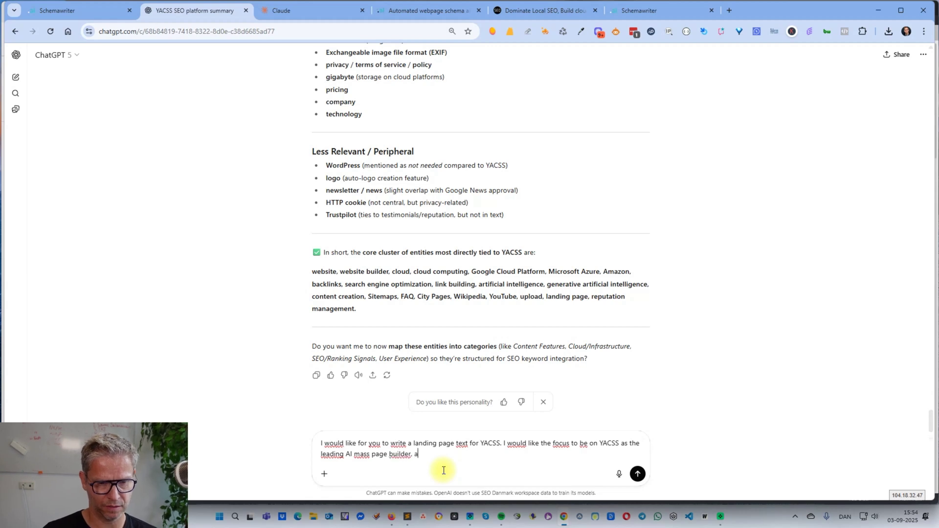
{"action": "type", "text": "nd cloud lin"}
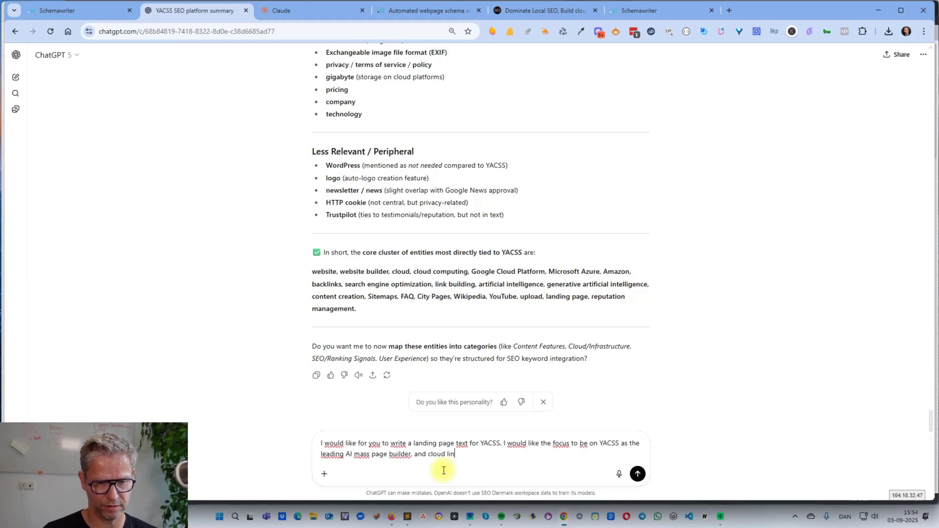
{"action": "type", "text": "k builder. "}
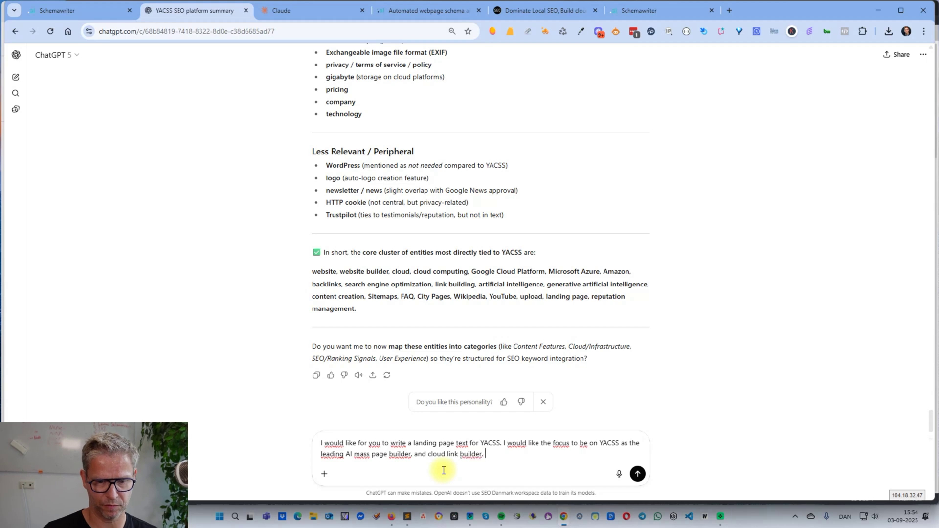
{"action": "type", "text": "IU wa"}
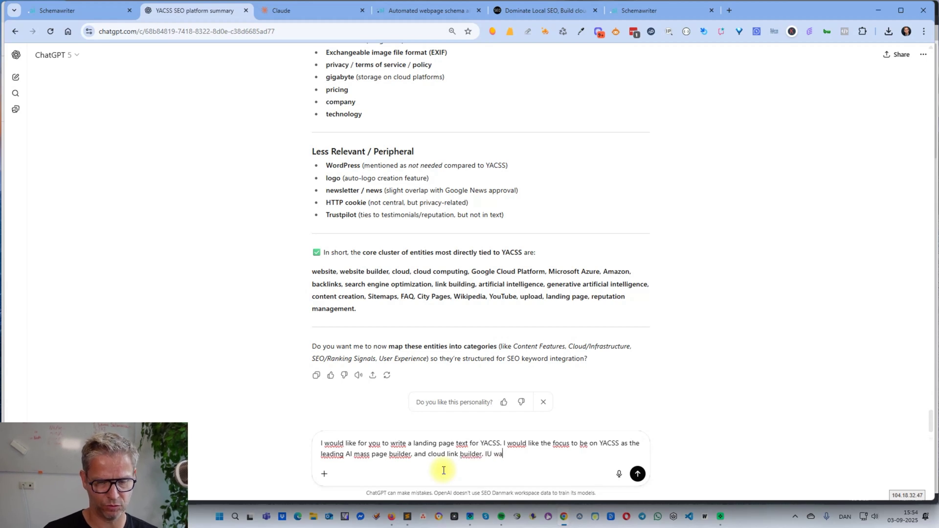
{"action": "type", "text": "want "}
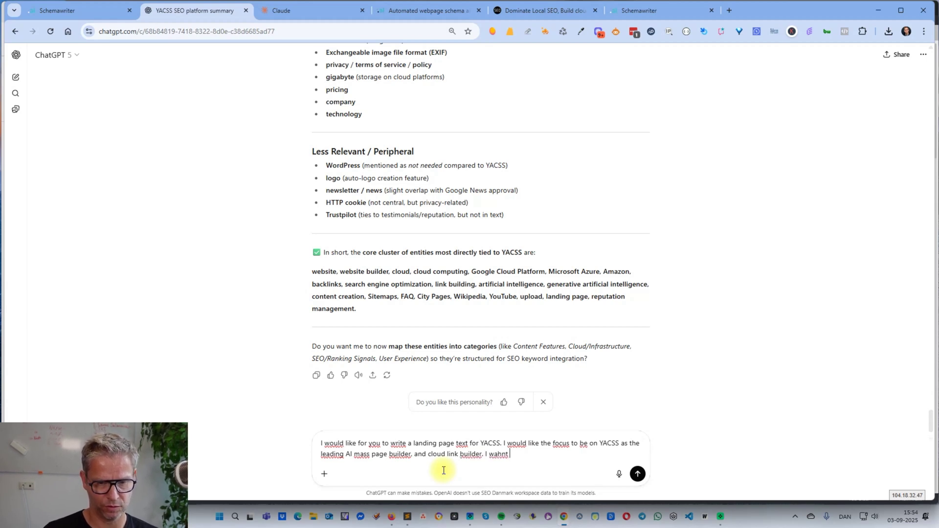
{"action": "type", "text": "you to "}
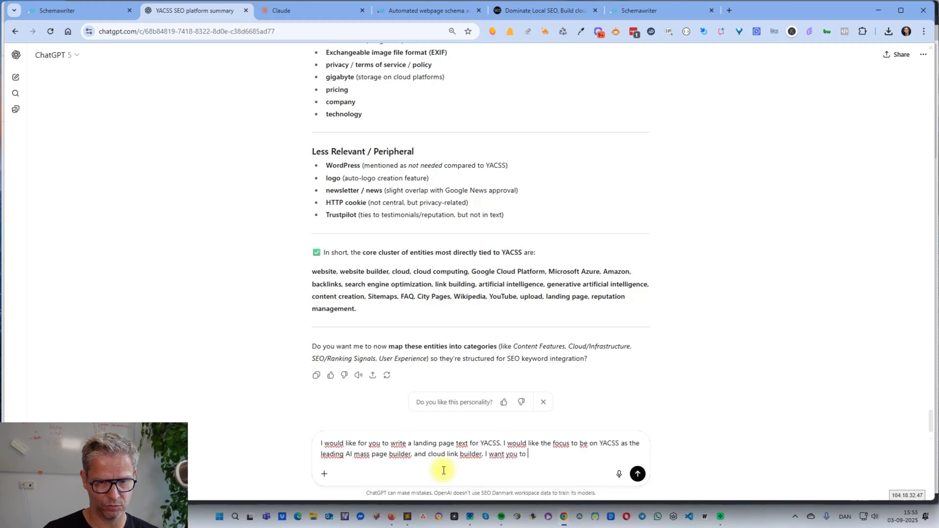
{"action": "type", "text": "include the"}
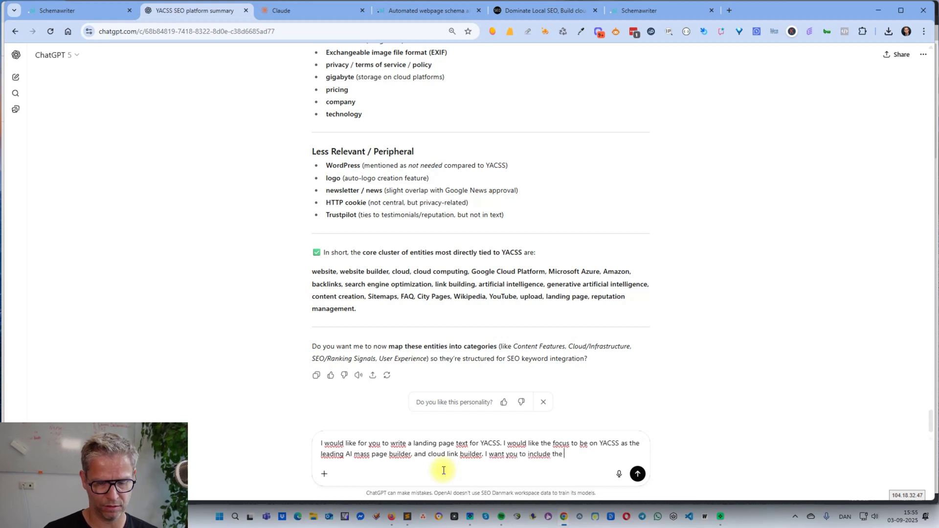
{"action": "scroll", "coordinate": [459, 254], "scroll_direction": "up", "scroll_amount": 12}
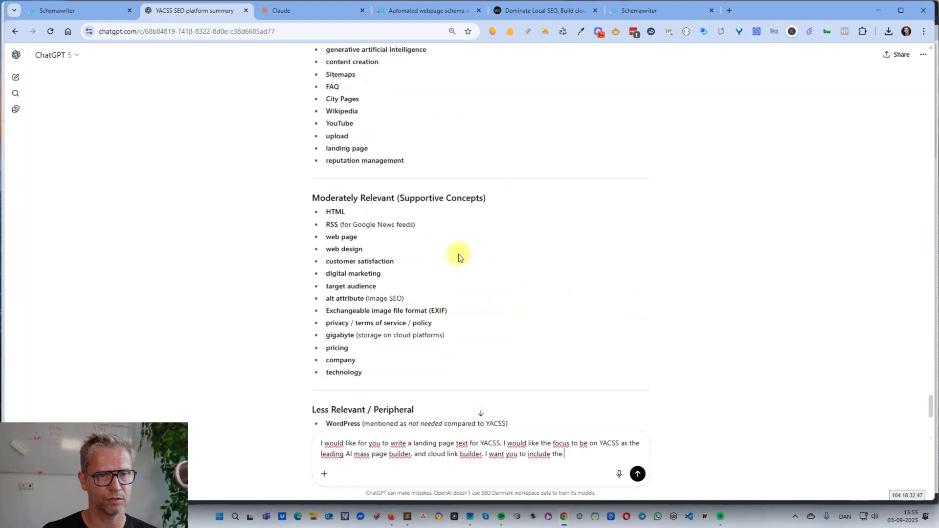
{"action": "scroll", "coordinate": [458, 253], "scroll_direction": "down", "scroll_amount": 12}
{"action": "scroll", "coordinate": [458, 254], "scroll_direction": "down", "scroll_amount": 1}
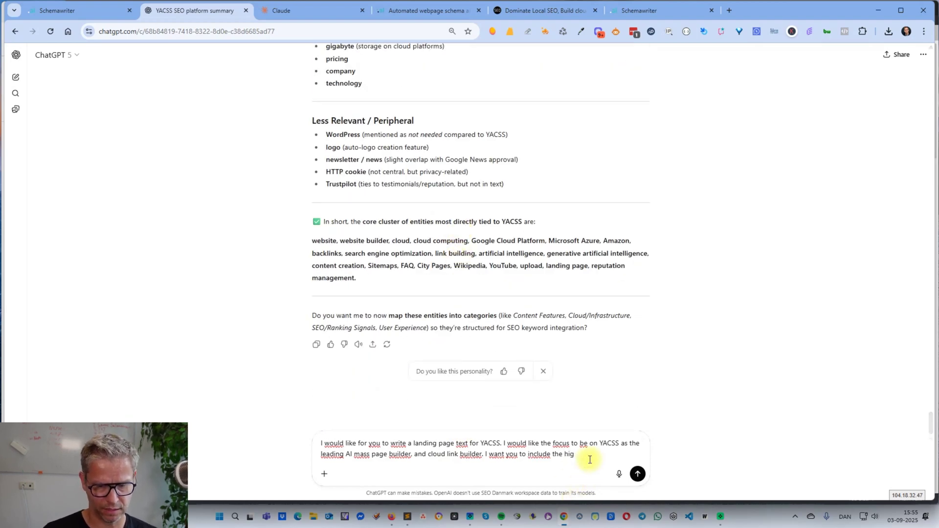
{"action": "type", "text": "higjhl"}
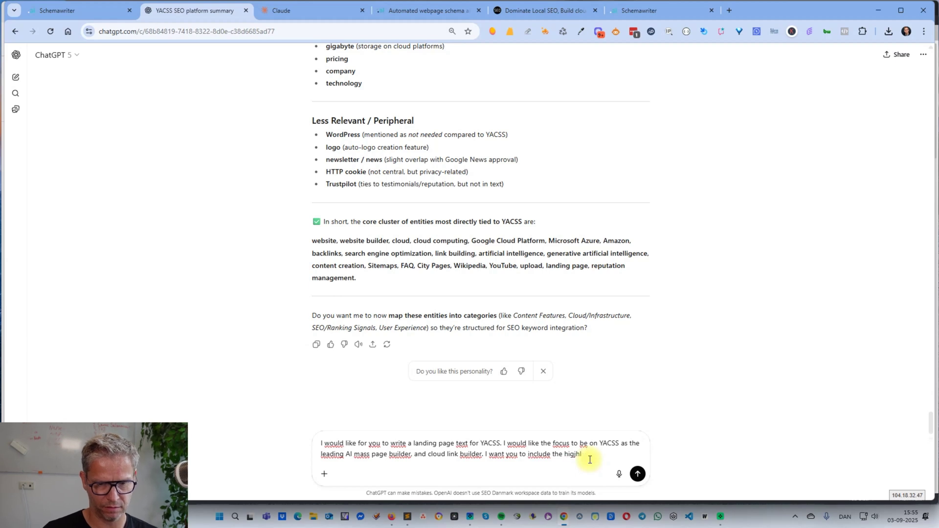
{"action": "type", "text": "y y re"}
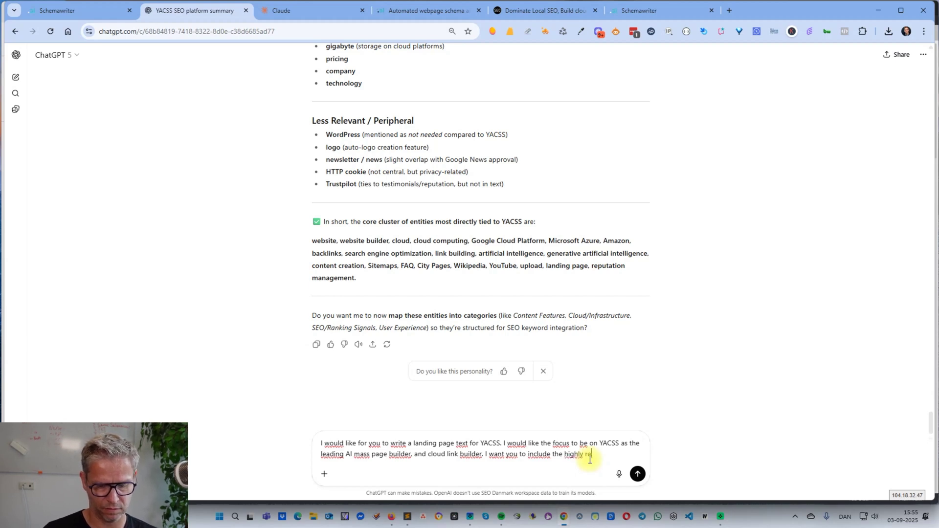
{"action": "type", "text": "levant entit"}
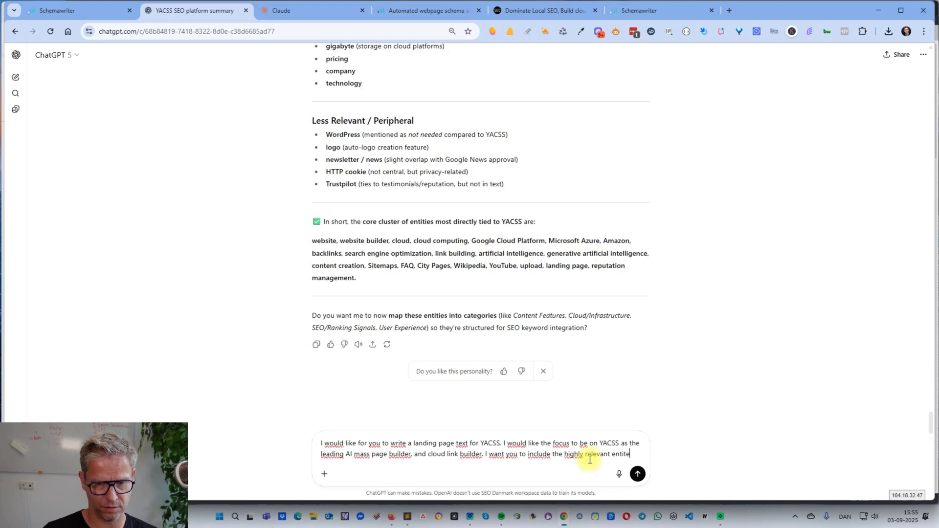
{"action": "type", "text": "ies from the "}
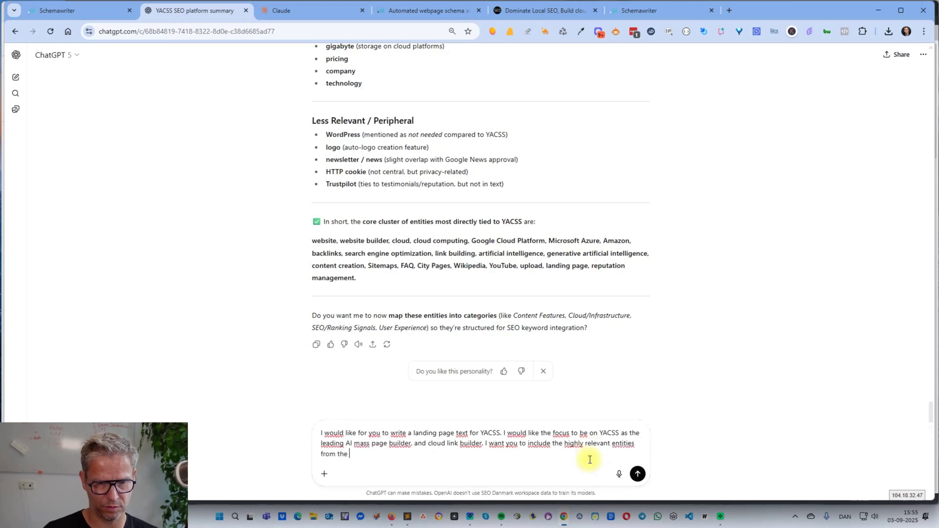
{"action": "type", "text": "list above"}
{"action": "key", "text": "Return"}
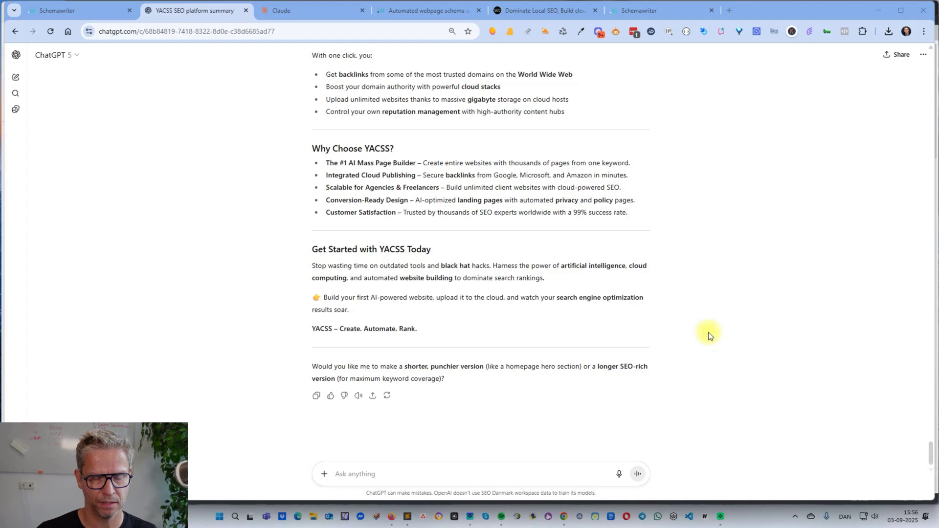
{"action": "scroll", "coordinate": [670, 343], "scroll_direction": "up", "scroll_amount": 20}
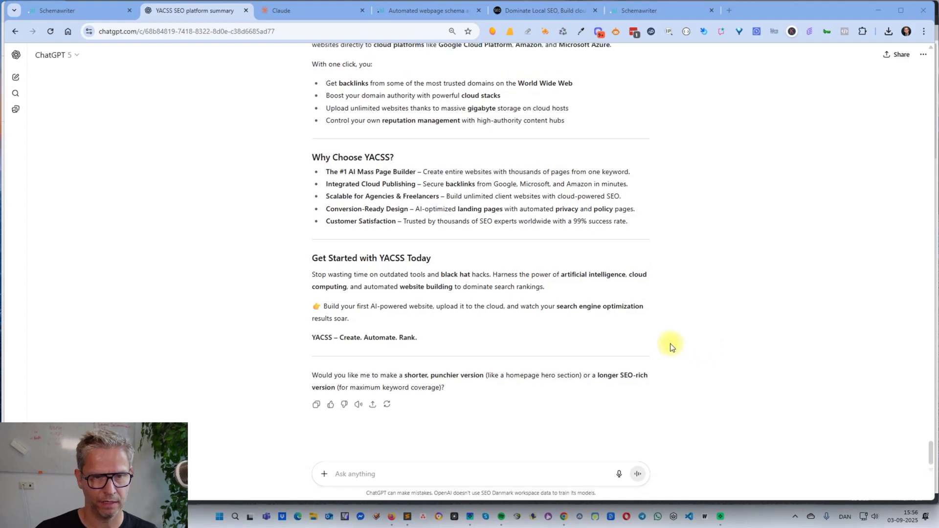
{"action": "scroll", "coordinate": [669, 343], "scroll_direction": "down", "scroll_amount": 5}
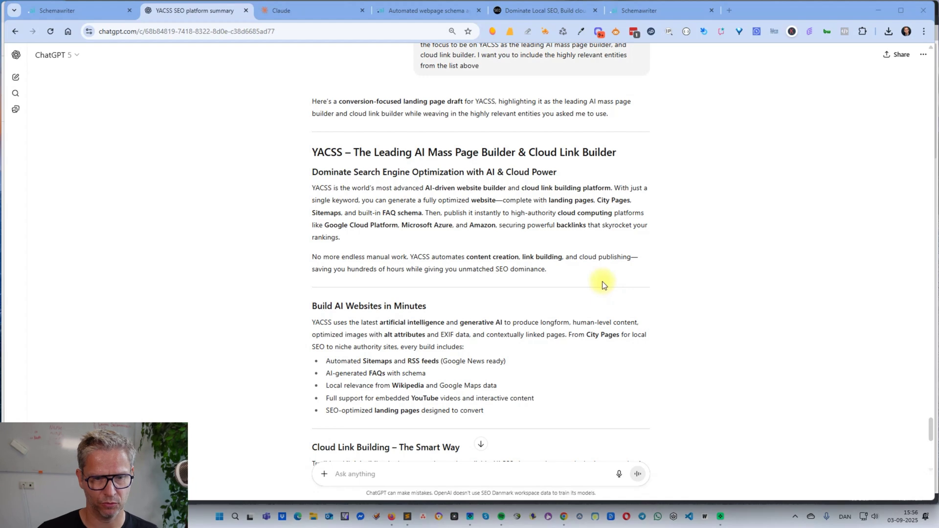
{"action": "scroll", "coordinate": [603, 281], "scroll_direction": "down", "scroll_amount": 8}
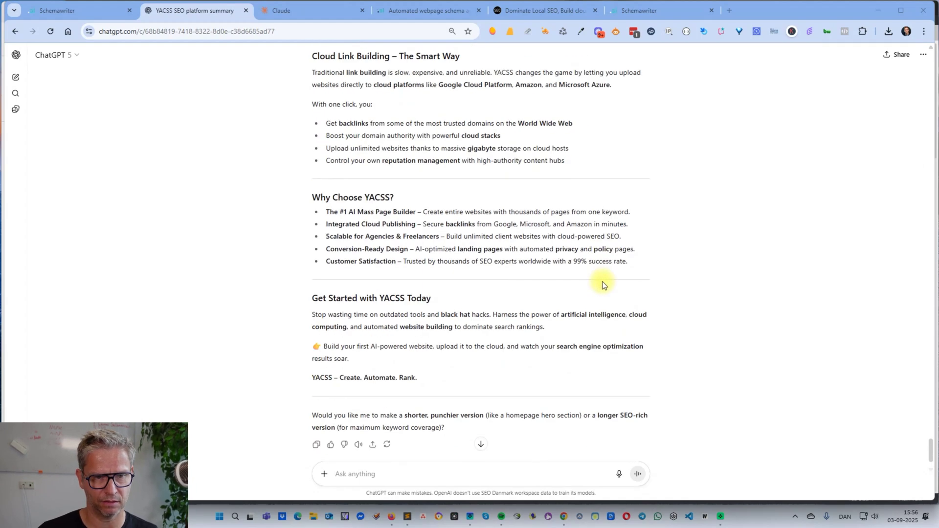
{"action": "scroll", "coordinate": [602, 281], "scroll_direction": "down", "scroll_amount": 1}
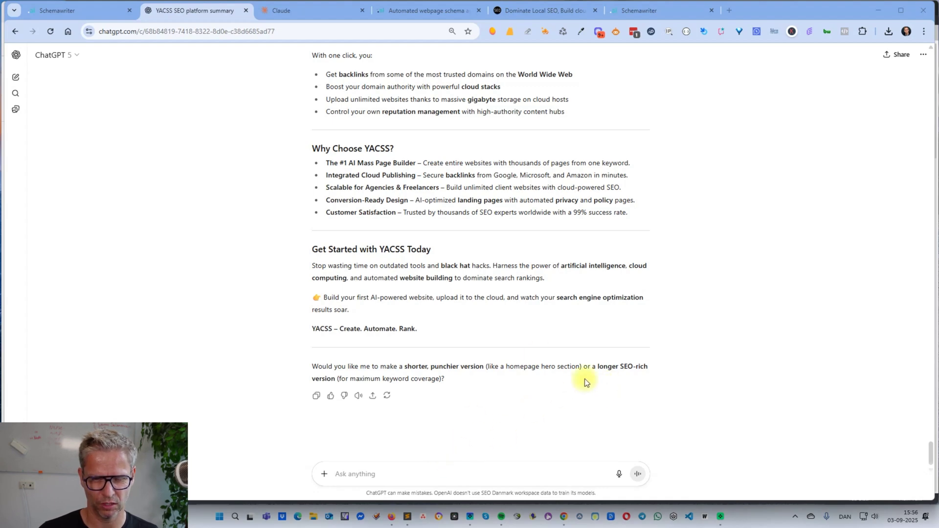
{"action": "left_click", "coordinate": [442, 471]}
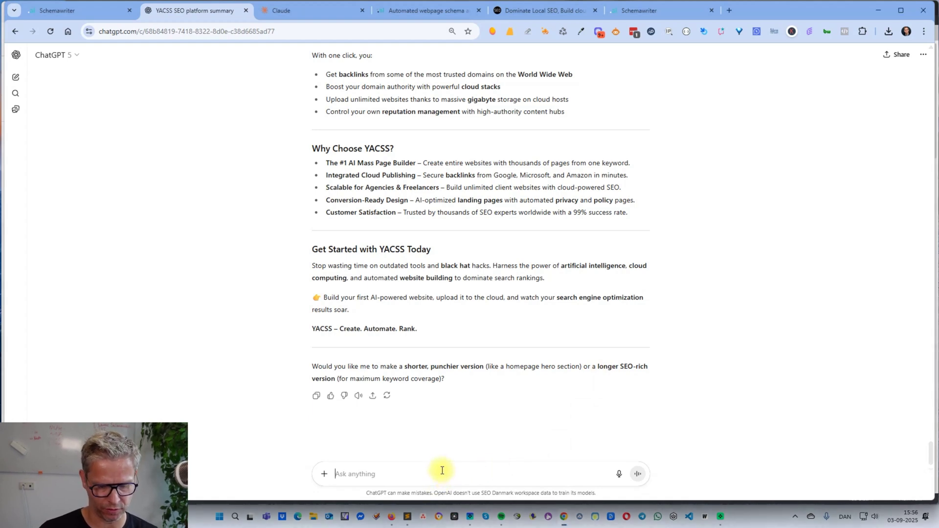
Step: Ask ChatGPT to make the landing page text a bit longer
{"action": "type", "text": "I want ty"}
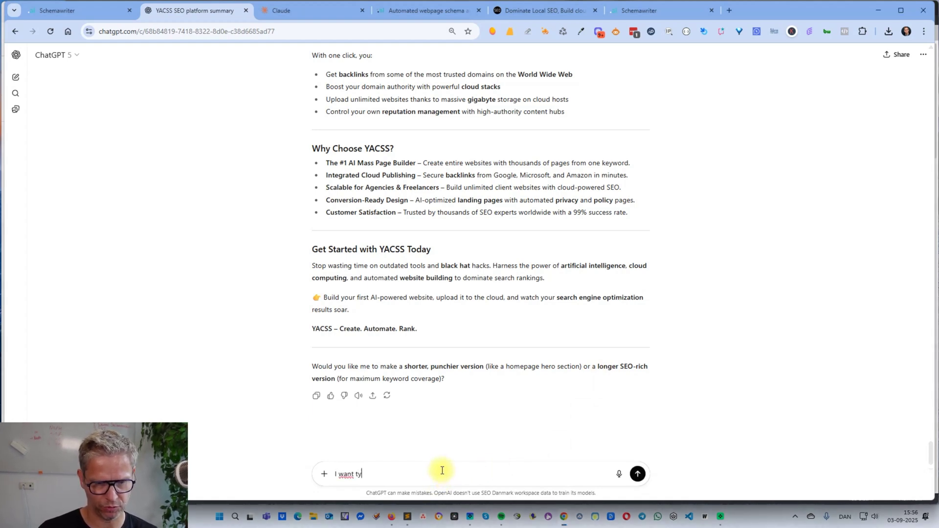
{"action": "key", "text": "BackSpace"}
{"action": "key", "text": "BackSpace"}
{"action": "type", "text": "you"}
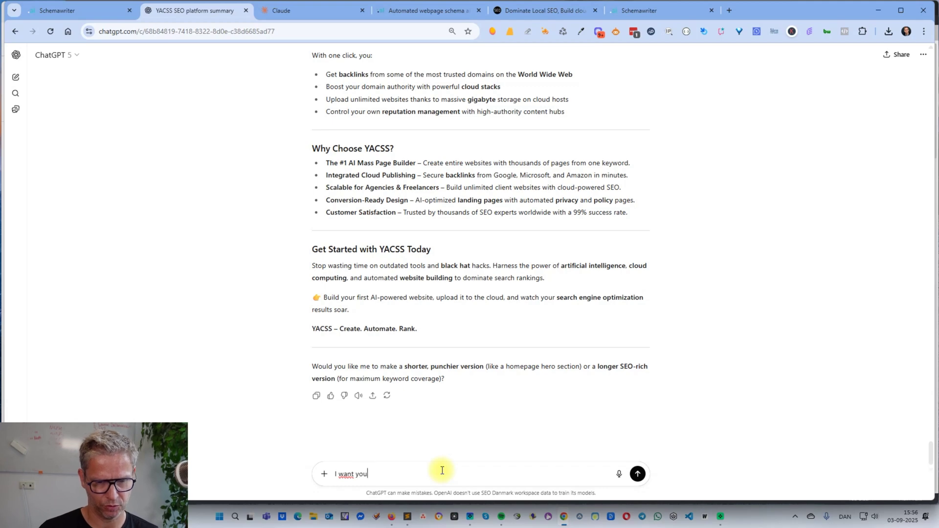
{"action": "type", "text": " to make it a bit longer "}
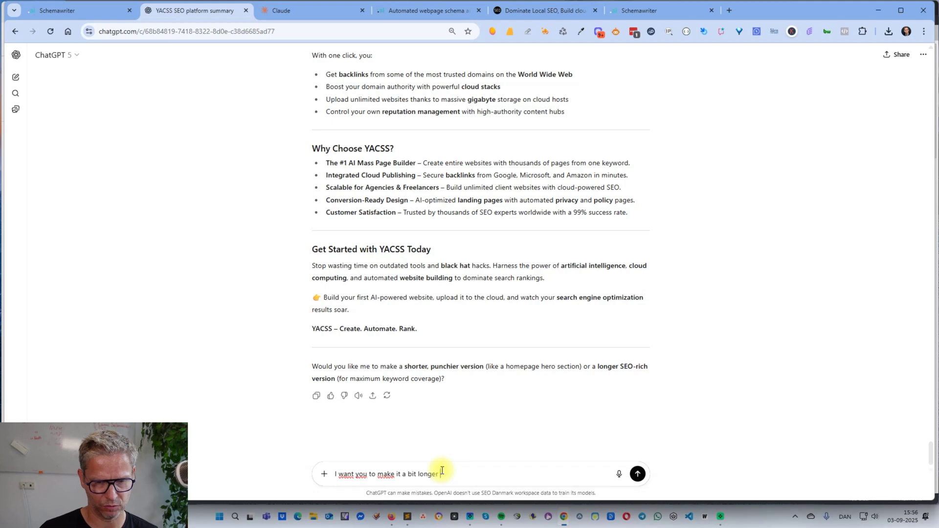
{"action": "type", "text": "yes"}
{"action": "key", "text": "BackSpace"}
{"action": "key", "text": "BackSpace"}
{"action": "type", "text": "e"}
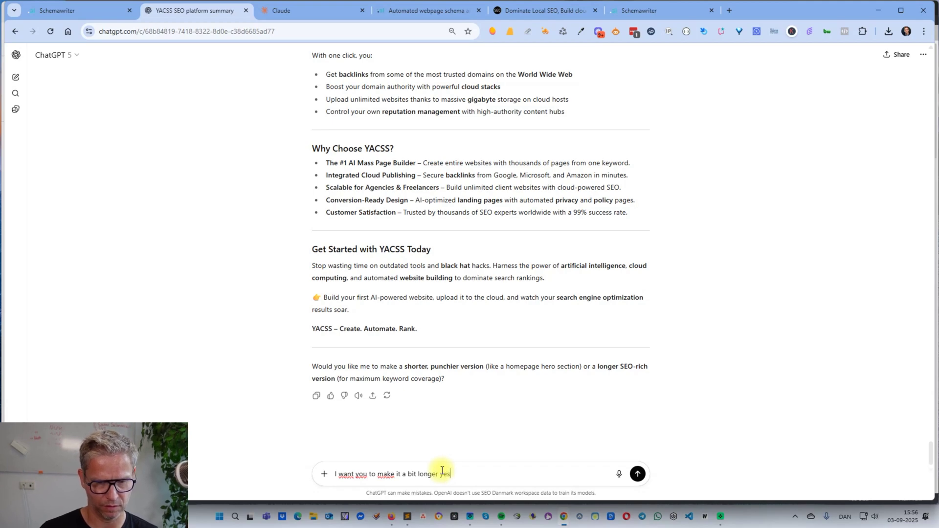
{"action": "type", "text": "s"}
{"action": "key", "text": "Return"}
Step: Copy the expanded landing page draft and switch to the Claude tab
{"action": "scroll", "coordinate": [460, 173], "scroll_direction": "up", "scroll_amount": 5}
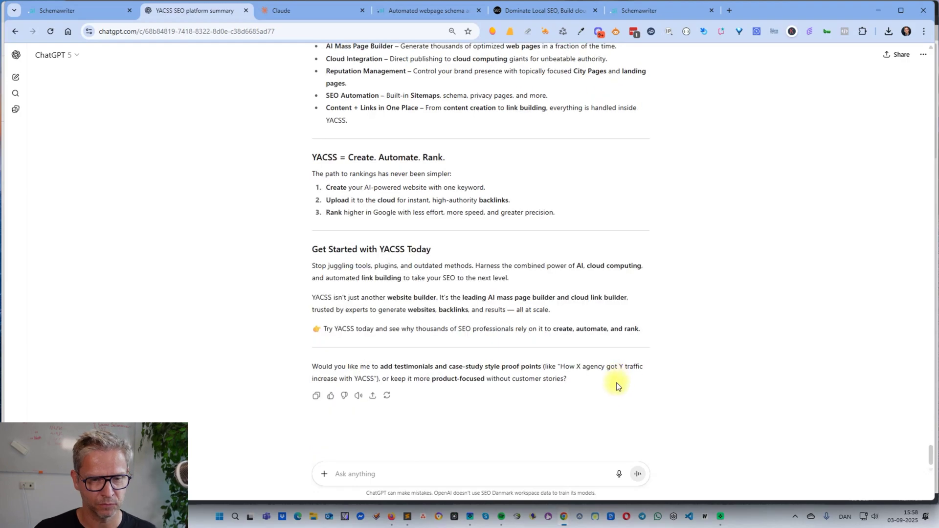
{"action": "scroll", "coordinate": [612, 384], "scroll_direction": "up", "scroll_amount": 15}
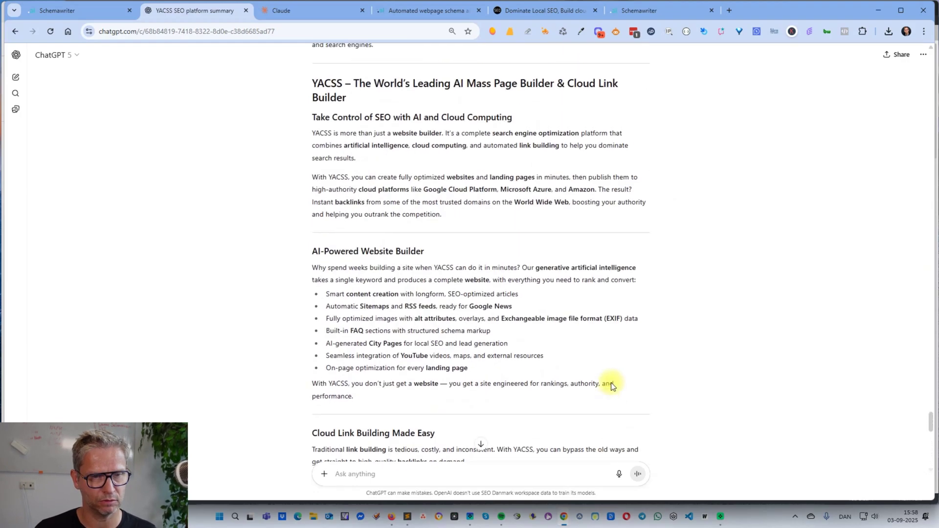
{"action": "scroll", "coordinate": [611, 383], "scroll_direction": "up", "scroll_amount": 5}
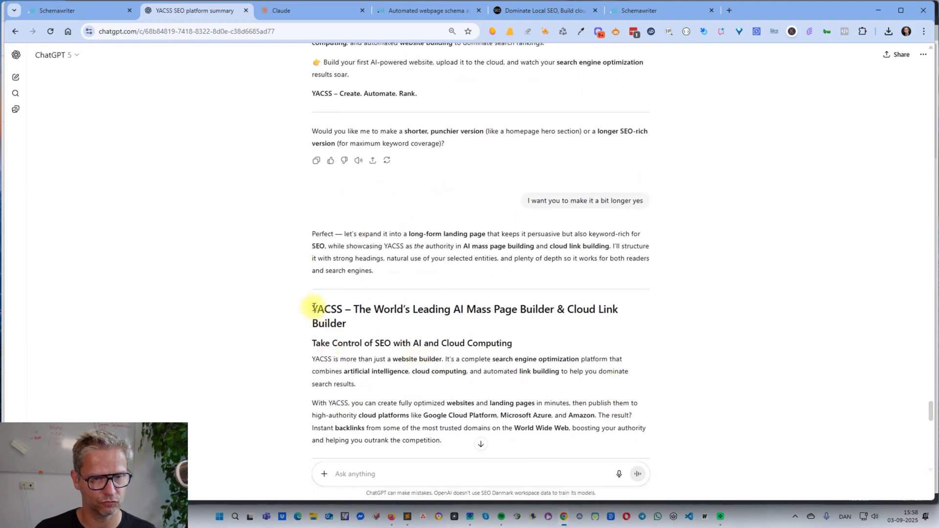
{"action": "left_click_drag", "start_coordinate": [313, 307], "coordinate": [549, 307]}
{"action": "scroll", "coordinate": [329, 306], "scroll_direction": "down", "scroll_amount": 18}
{"action": "scroll", "coordinate": [328, 306], "scroll_direction": "down", "scroll_amount": 1}
{"action": "right_click", "coordinate": [584, 312]}
{"action": "left_click", "coordinate": [577, 112]}
{"action": "left_click", "coordinate": [287, 7]}
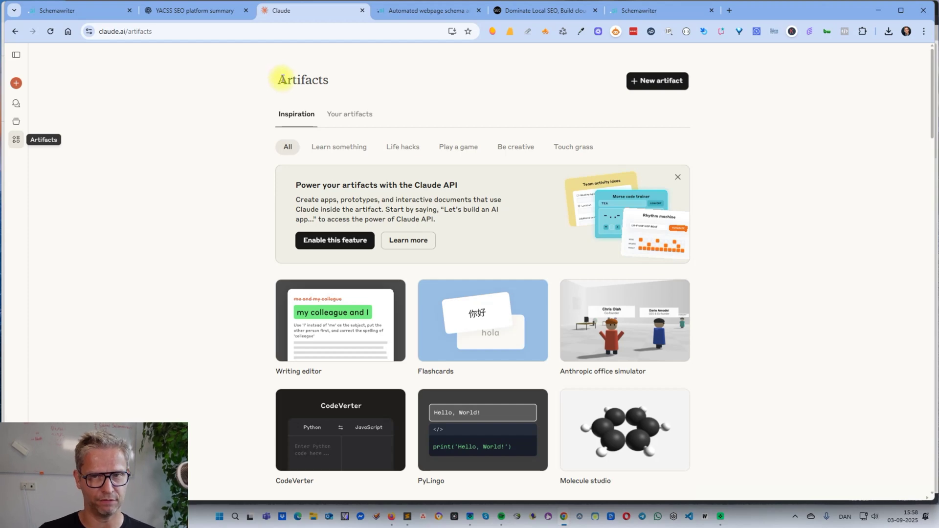
Step: Start a new Apps and websites artifact requesting a catchy landing page that promotes YACSS
{"action": "left_click", "coordinate": [660, 83]}
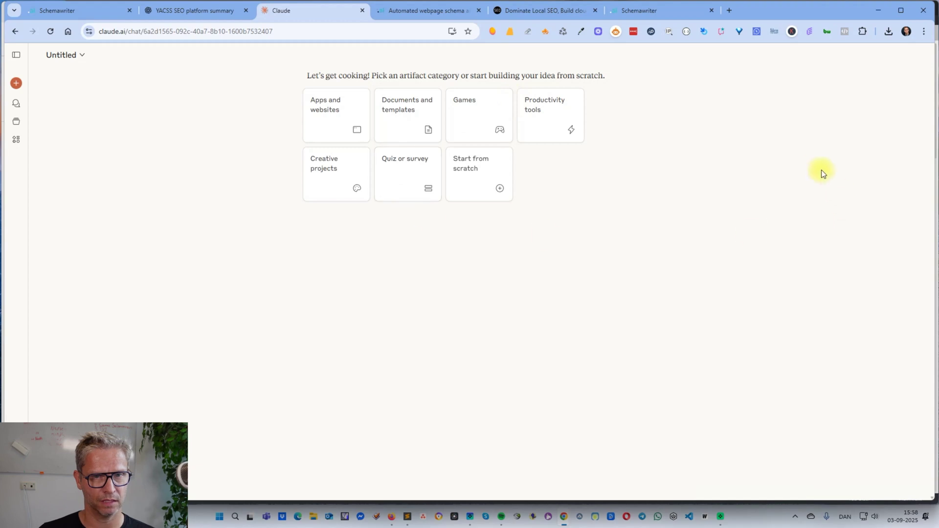
{"action": "left_click", "coordinate": [325, 121]}
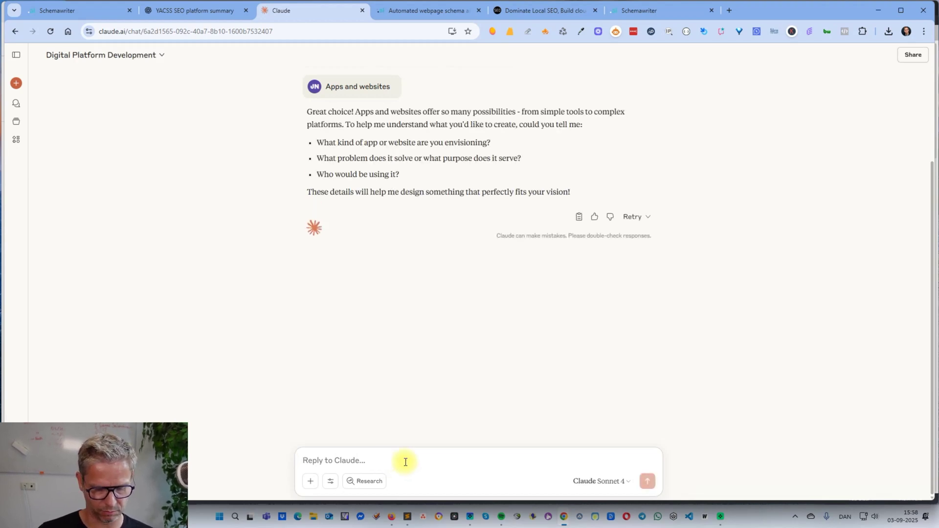
{"action": "type", "text": "Please cre"}
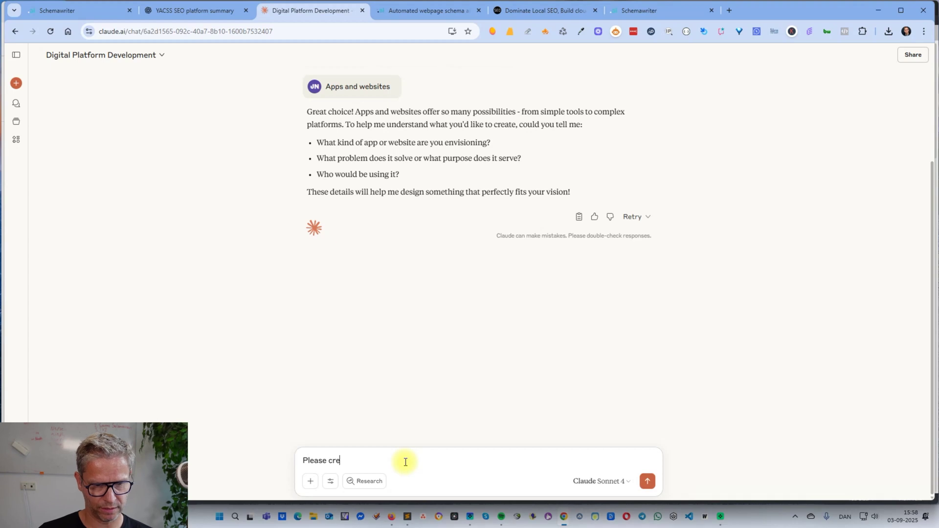
{"action": "type", "text": "ate a"}
{"action": "key", "text": "BackSpace"}
{"action": "type", "text": "a"}
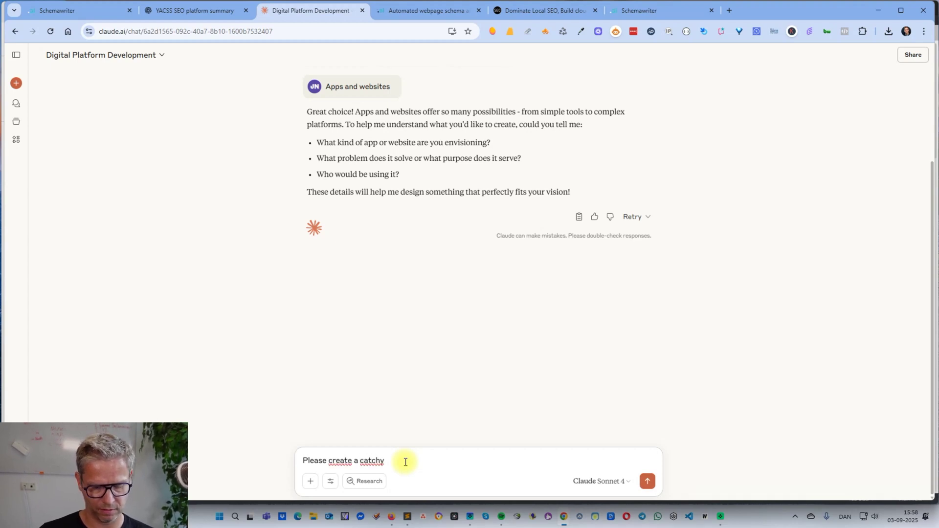
{"action": "type", "text": " catchy landing page mean"}
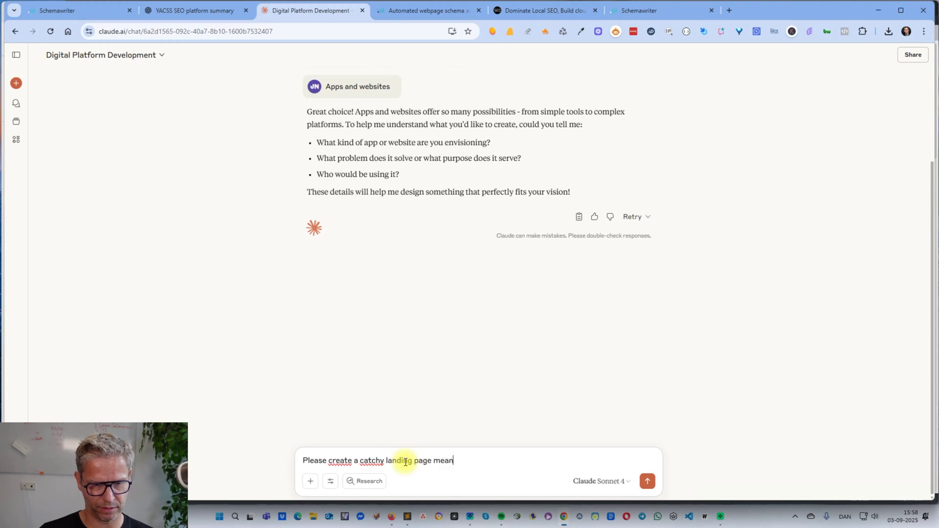
{"action": "type", "text": "t to Promote YACS"}
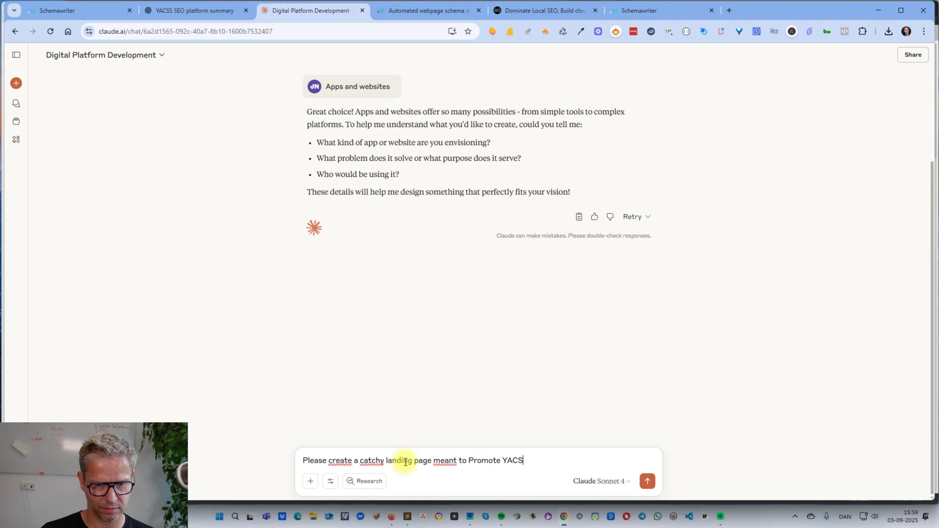
{"action": "type", "text": "S. UY"}
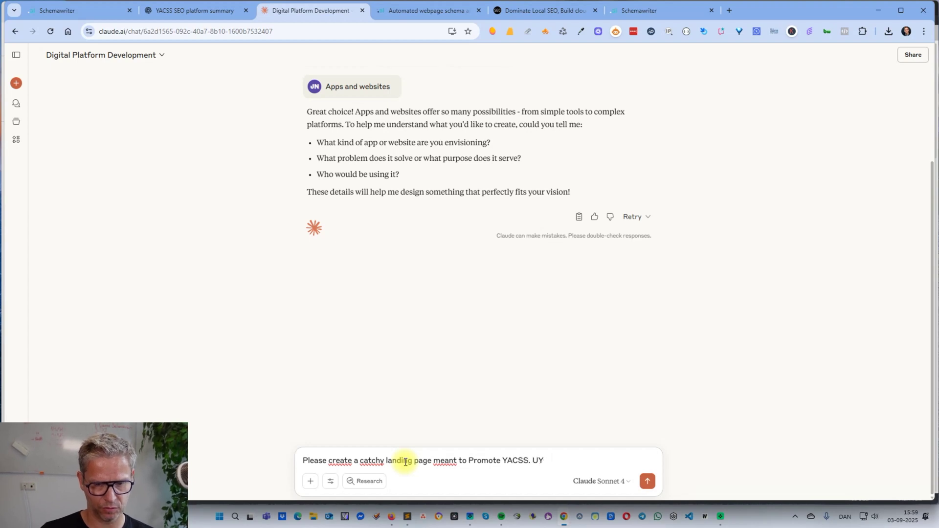
{"action": "type", "text": "e myu"}
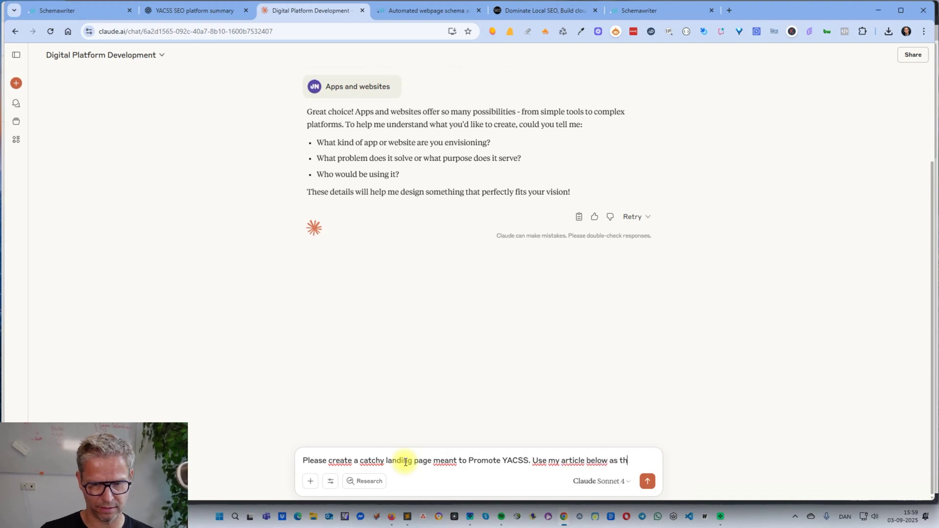
Step: Add a request for a link to the YACSS homepage, paste the copied article, and send
{"action": "key", "text": "shift+Return"}
{"action": "type", "text": "I want you"}
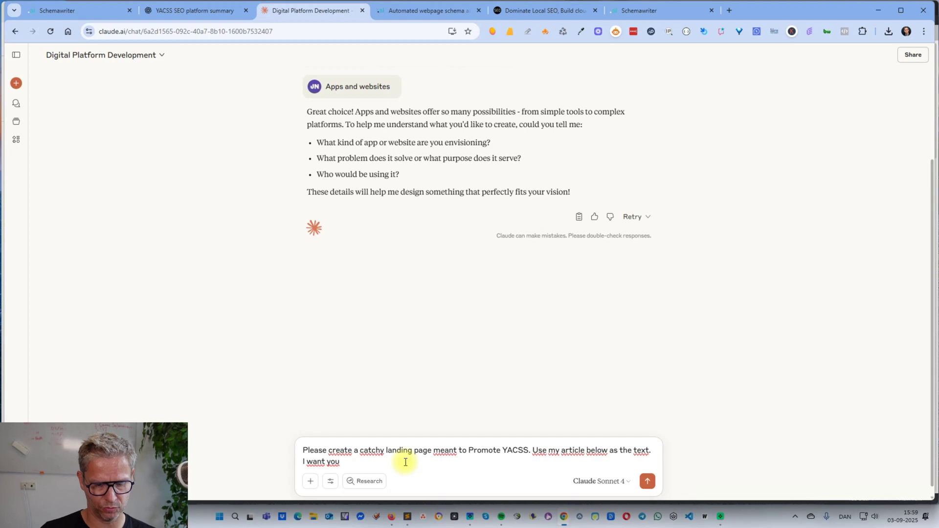
{"action": "type", "text": " to insert a lin"}
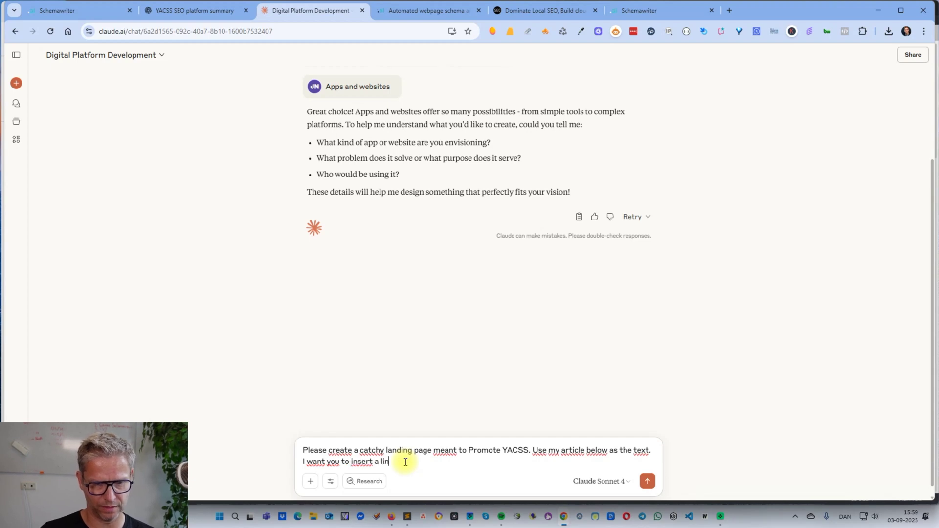
{"action": "type", "text": "k to the YASC"}
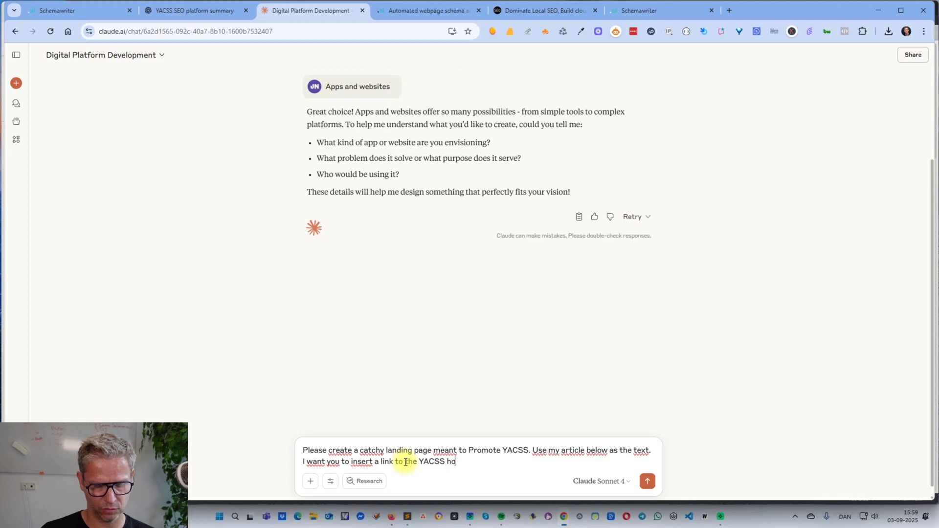
{"action": "type", "text": "S homepage: https://yacss."}
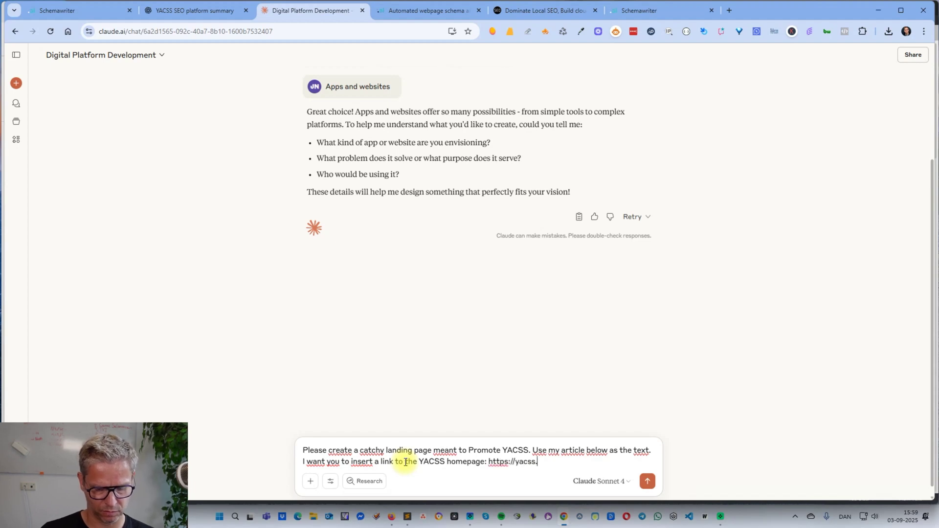
{"action": "type", "text": "site"}
{"action": "key", "text": "shift+Return"}
{"action": "key", "text": "shift+Return"}
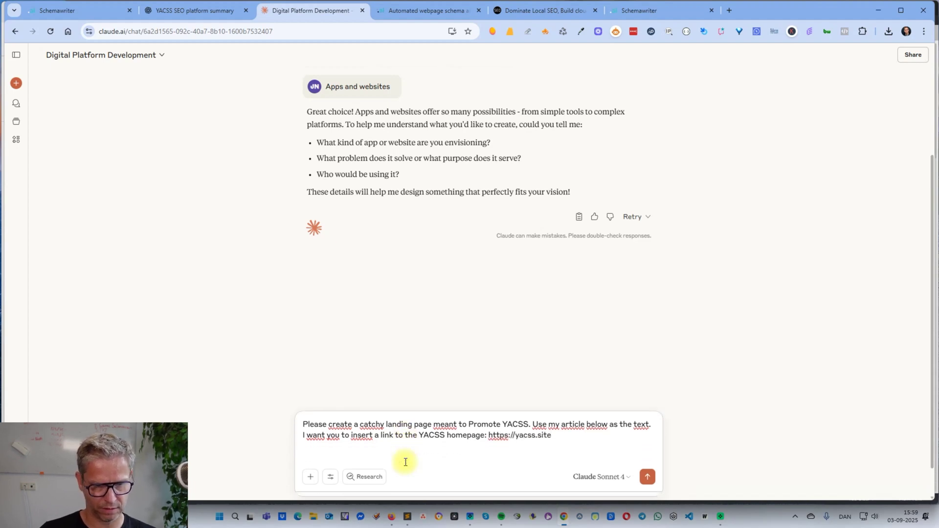
{"action": "key", "text": "ctrl+v"}
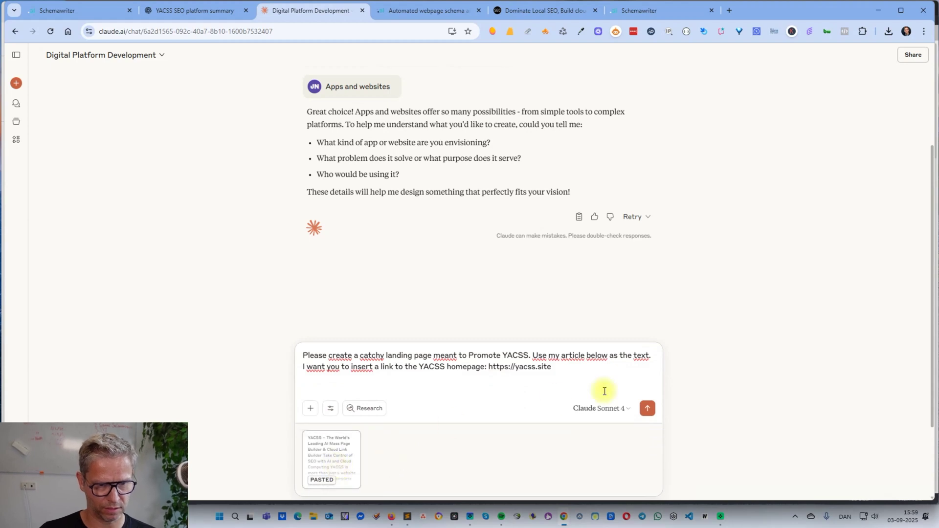
{"action": "left_click", "coordinate": [647, 409]}
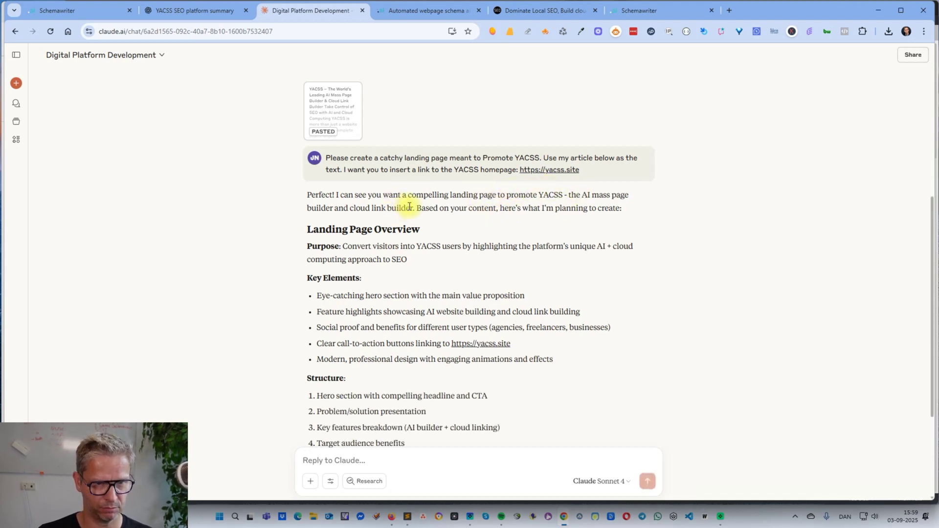
Step: Approve Claude's proposed landing page plan by replying 'yes'
{"action": "scroll", "coordinate": [583, 208], "scroll_direction": "down", "scroll_amount": 3}
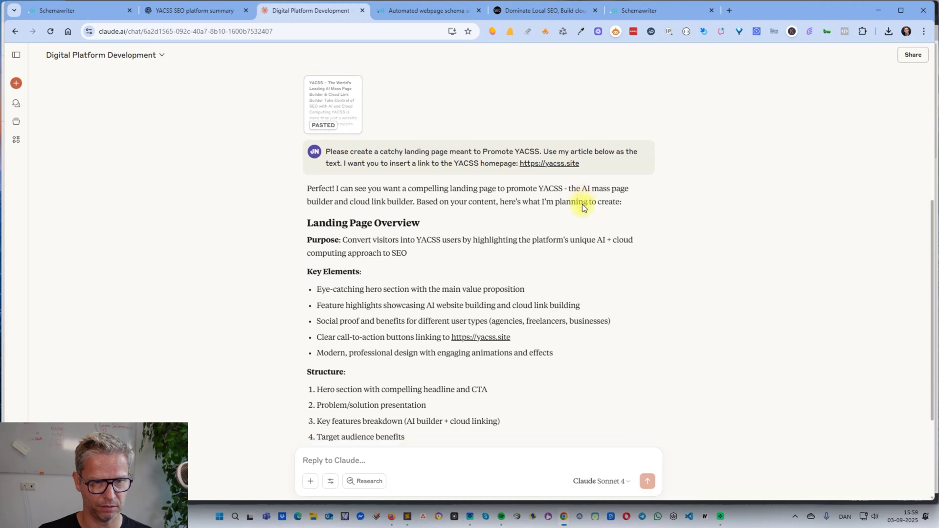
{"action": "left_click", "coordinate": [422, 454]}
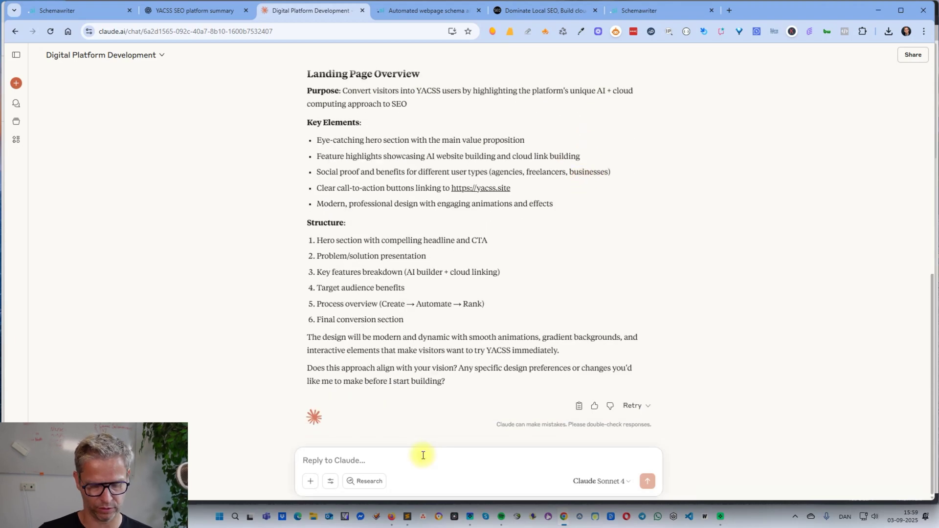
{"action": "type", "text": "yes"}
{"action": "key", "text": "Return"}
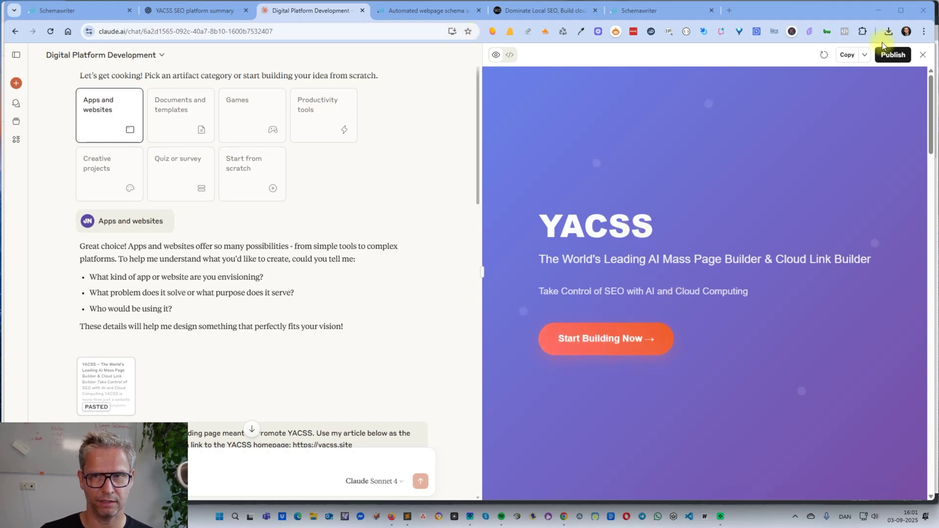
Step: Publish the landing page artifact publicly and open its copied link in a new tab
{"action": "left_click", "coordinate": [889, 57]}
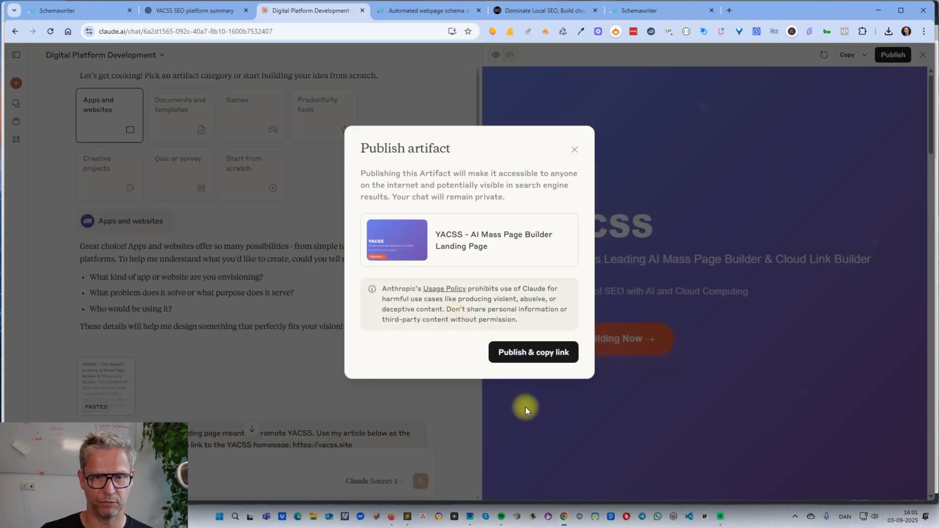
{"action": "left_click", "coordinate": [514, 352]}
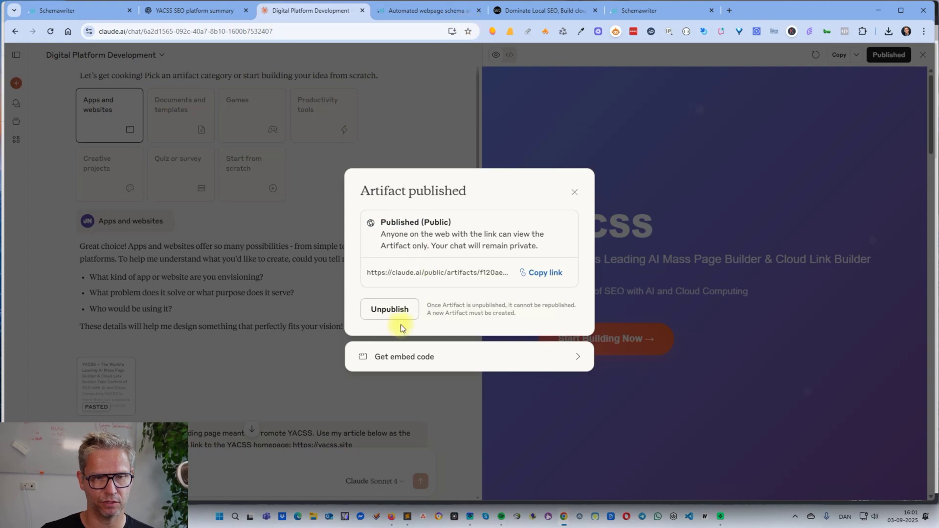
{"action": "left_click", "coordinate": [541, 273]}
{"action": "left_click", "coordinate": [729, 10]}
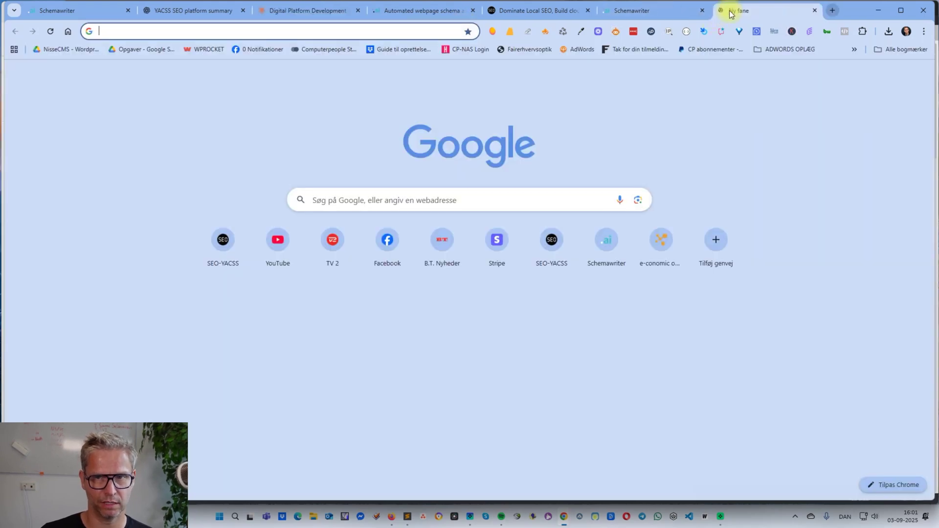
{"action": "key", "text": "ctrl+v"}
{"action": "key", "text": "Return"}
Step: Test the Start Building Now button, stay on the page, and scroll through it
{"action": "left_click", "coordinate": [361, 334]}
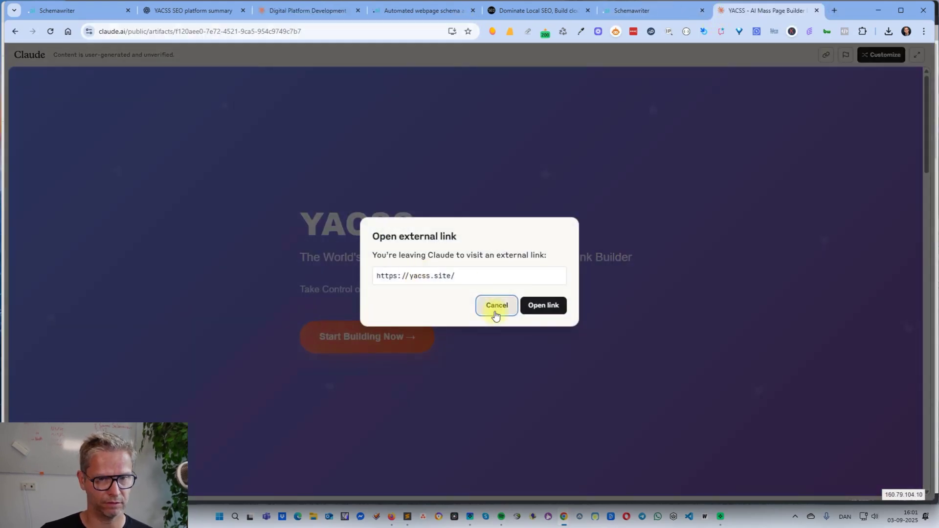
{"action": "left_click", "coordinate": [495, 315]}
{"action": "scroll", "coordinate": [516, 309], "scroll_direction": "down", "scroll_amount": 20}
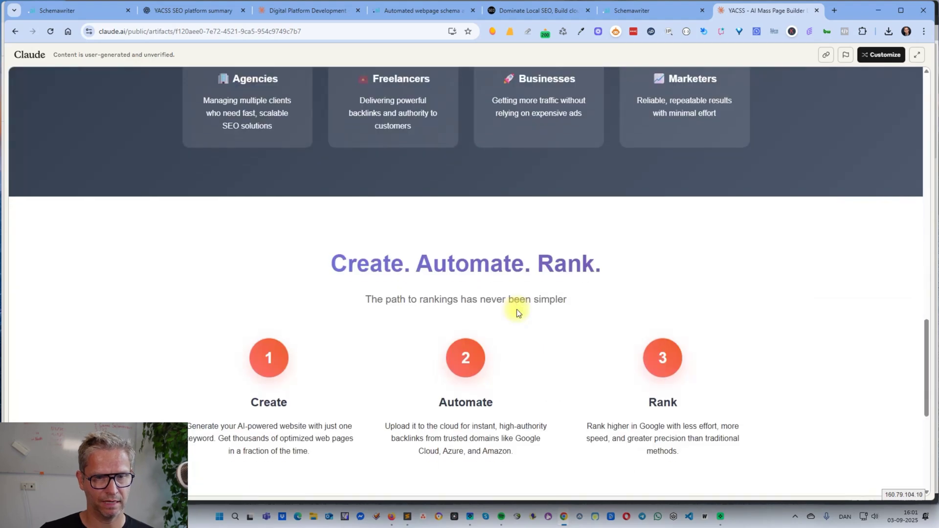
{"action": "scroll", "coordinate": [517, 309], "scroll_direction": "down", "scroll_amount": 6}
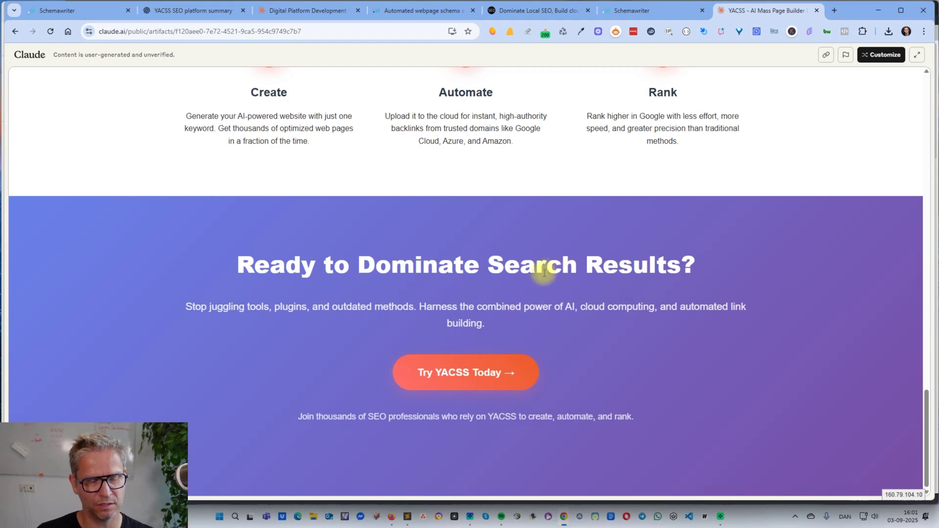
{"action": "scroll", "coordinate": [468, 228], "scroll_direction": "up", "scroll_amount": 20}
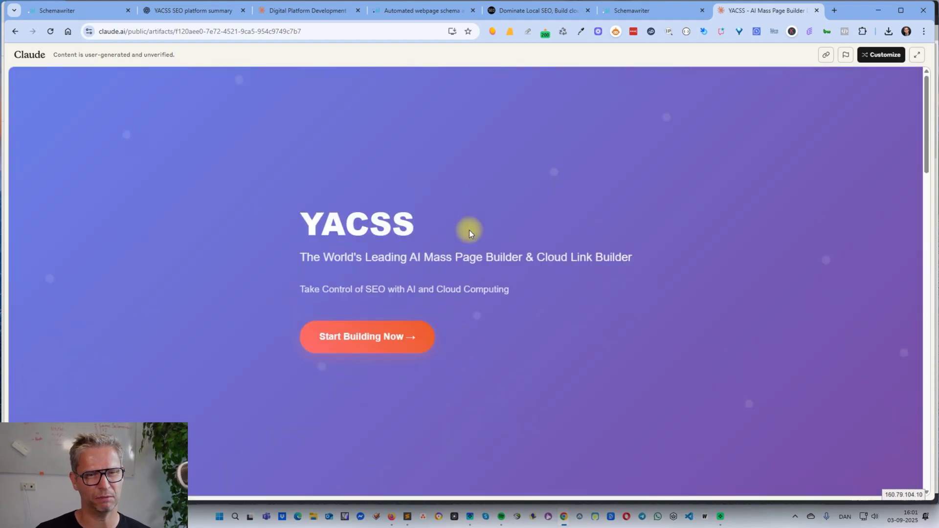
Step: Back in the Claude chat, close the publish confirmation and start asking to elaborate the too-short text
{"action": "left_click", "coordinate": [315, 13]}
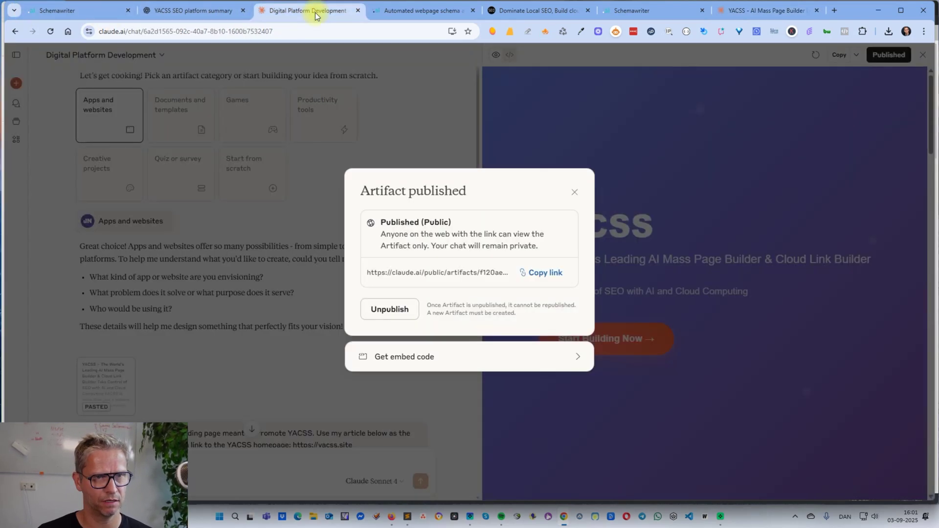
{"action": "left_click", "coordinate": [574, 191]}
{"action": "scroll", "coordinate": [321, 310], "scroll_direction": "down", "scroll_amount": 15}
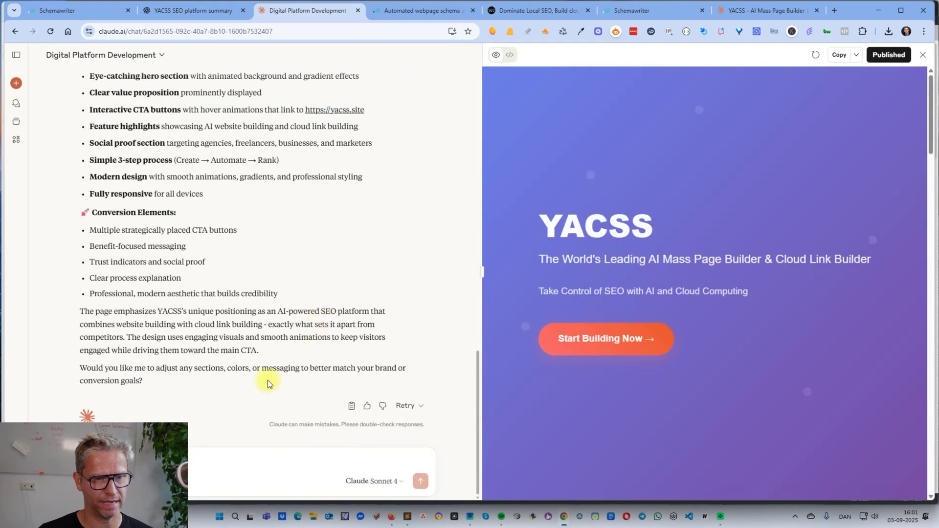
{"action": "scroll", "coordinate": [293, 459], "scroll_direction": "up", "scroll_amount": 1}
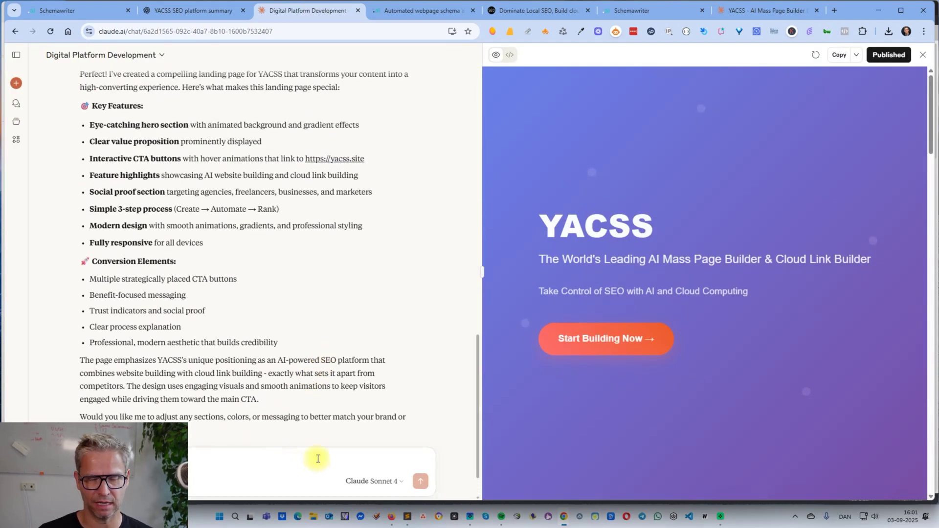
{"action": "scroll", "coordinate": [317, 458], "scroll_direction": "down", "scroll_amount": 1}
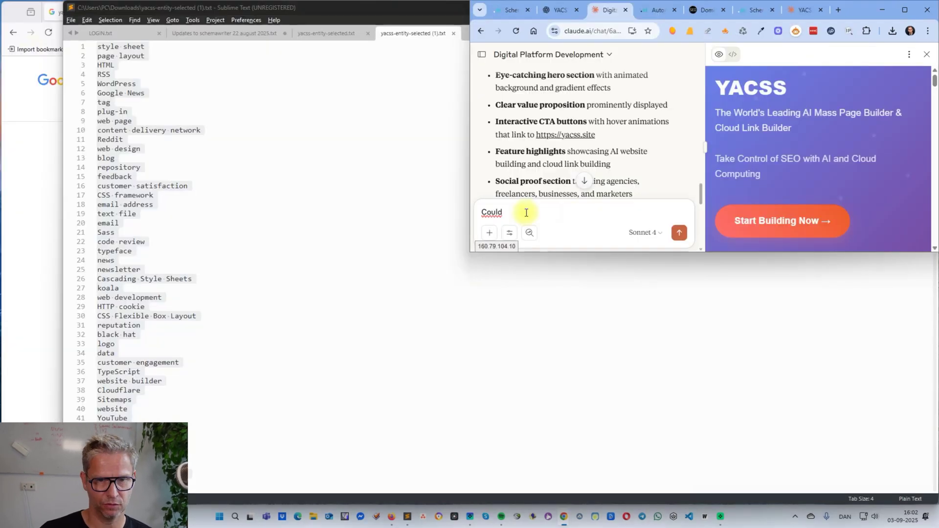
{"action": "type", "text": "you pleas"}
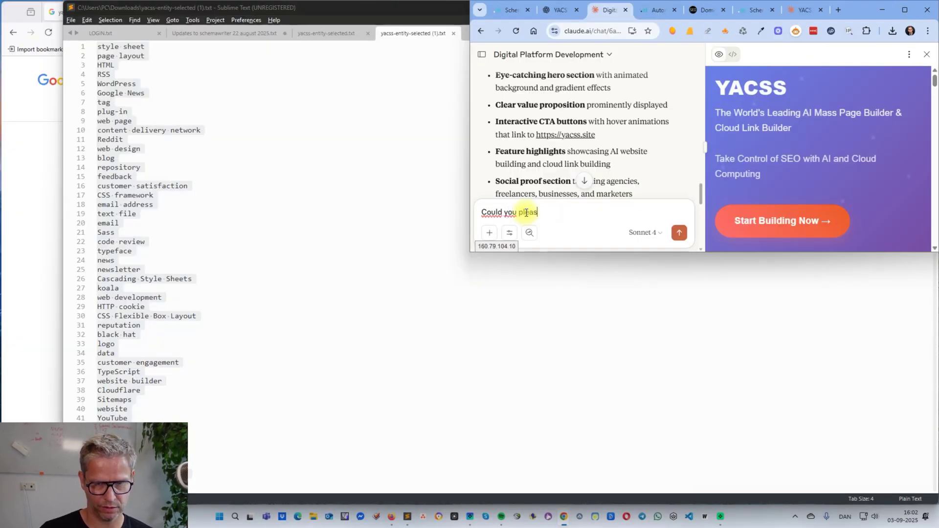
{"action": "type", "text": "e elaborate "}
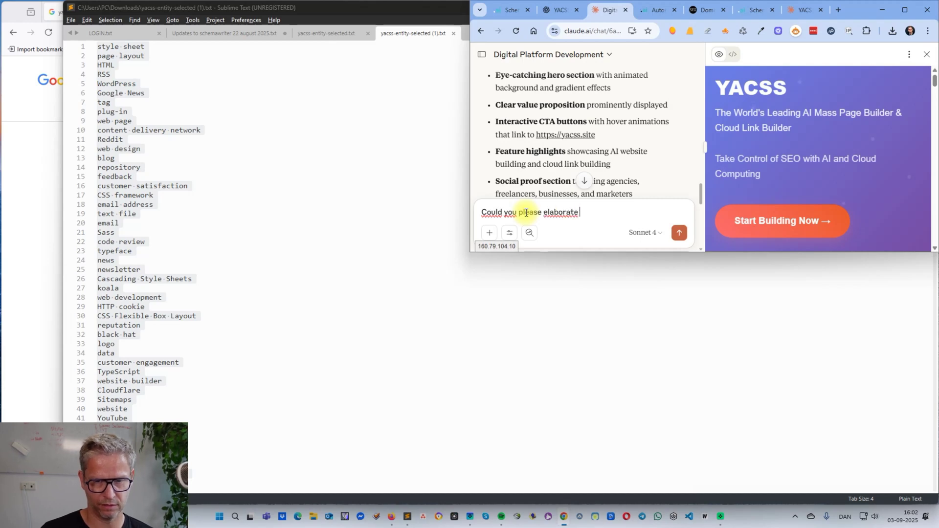
{"action": "type", "text": "on this landin"}
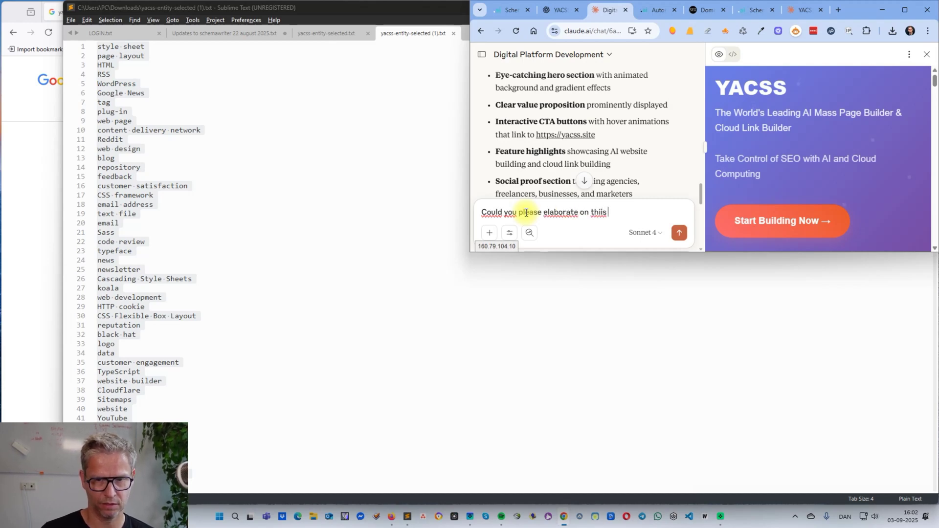
{"action": "type", "text": "g p"}
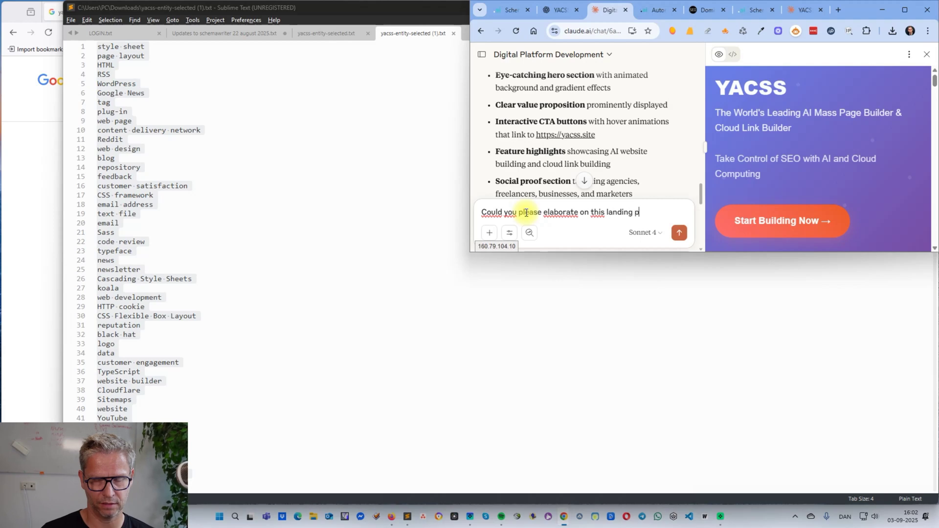
{"action": "type", "text": "age text. I t"}
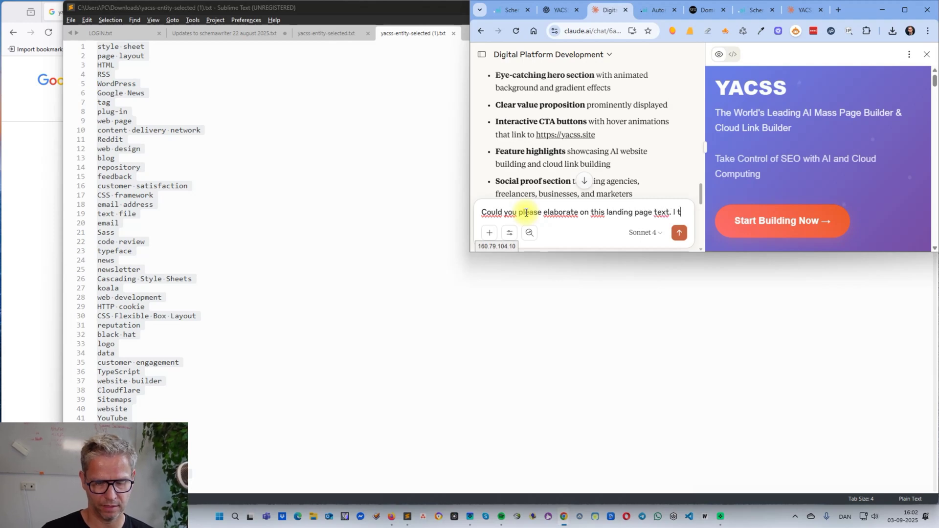
{"action": "type", "text": "hink its much "}
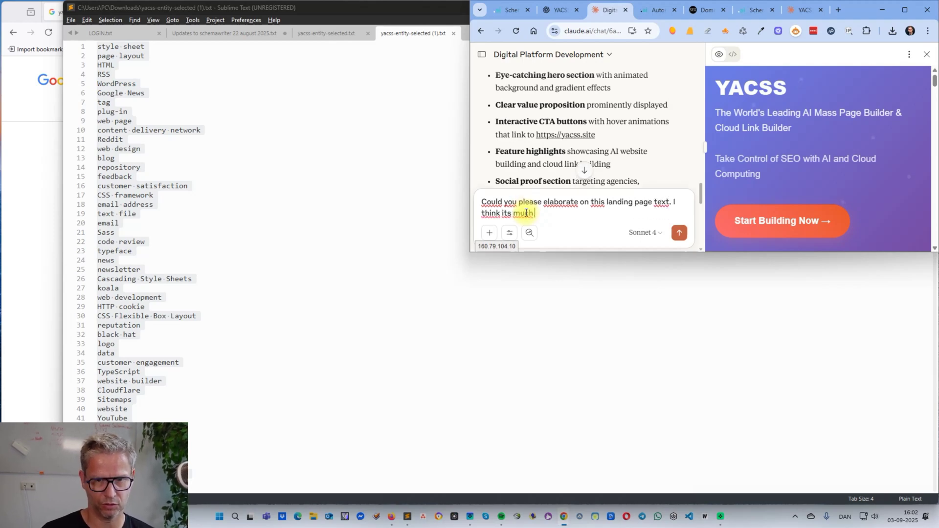
{"action": "type", "text": "too short. Use"}
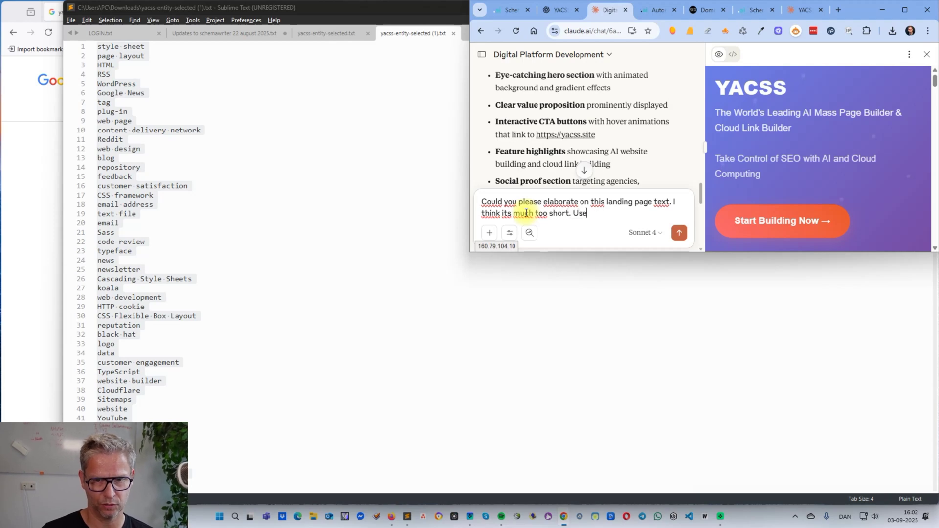
{"action": "type", "text": " browsing to "}
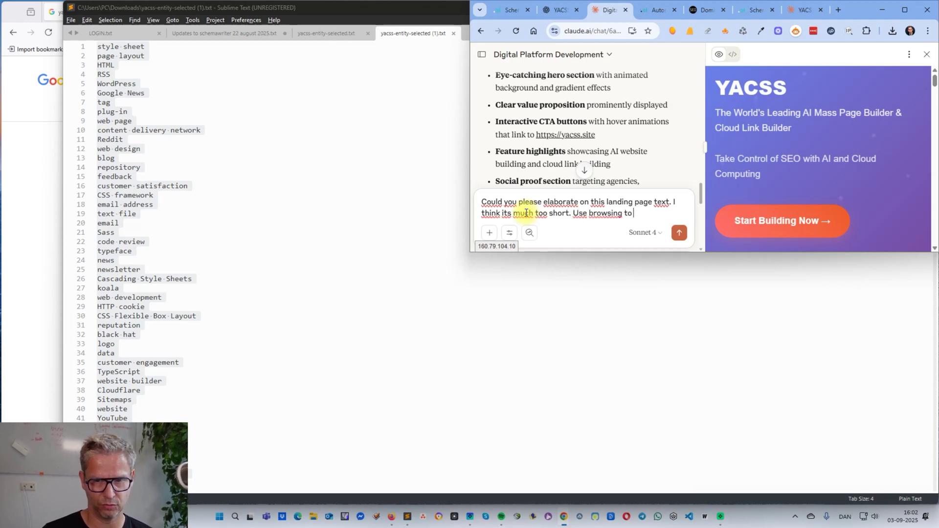
{"action": "type", "text": "visit ya"}
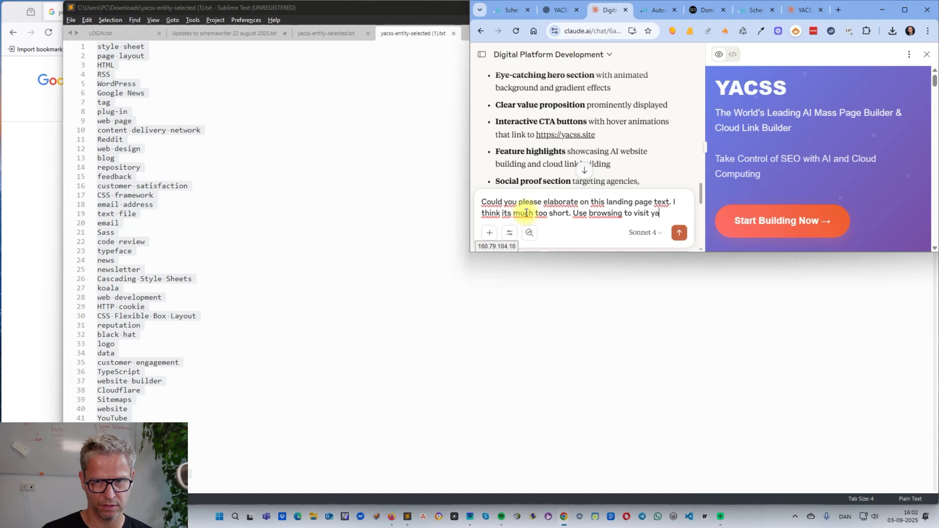
{"action": "type", "text": "css.site for more details"}
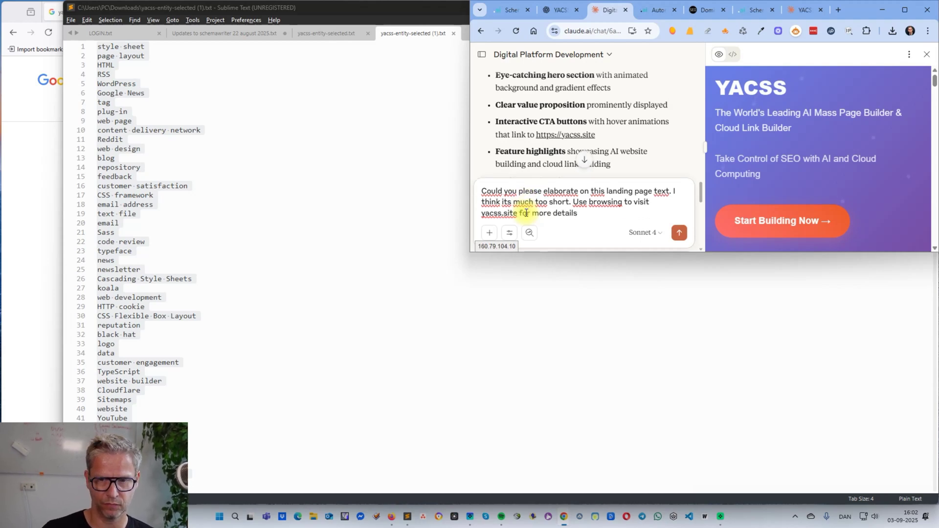
Step: Send the request to expand the landing page text using details from yacss.site
{"action": "left_click", "coordinate": [679, 233]}
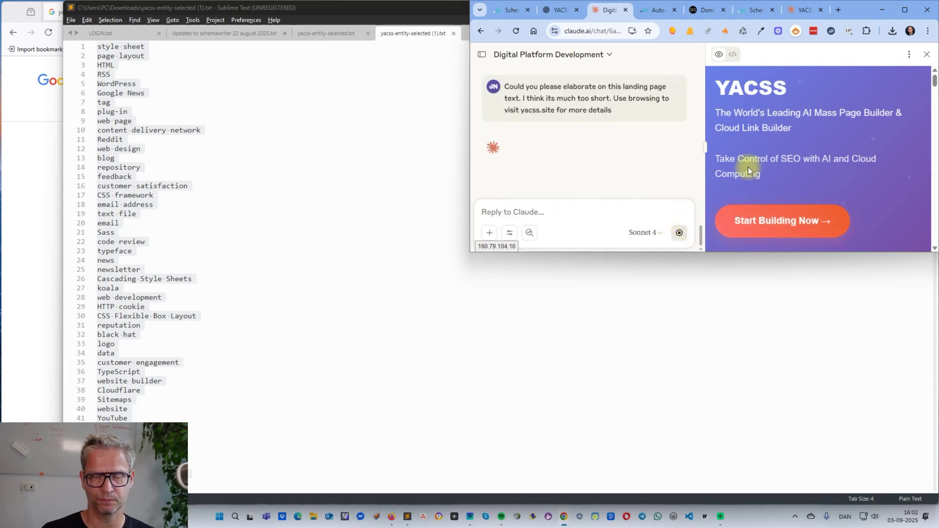
Step: Maximize the browser and check the published page while Claude builds version 2
{"action": "double_click", "coordinate": [578, 16]}
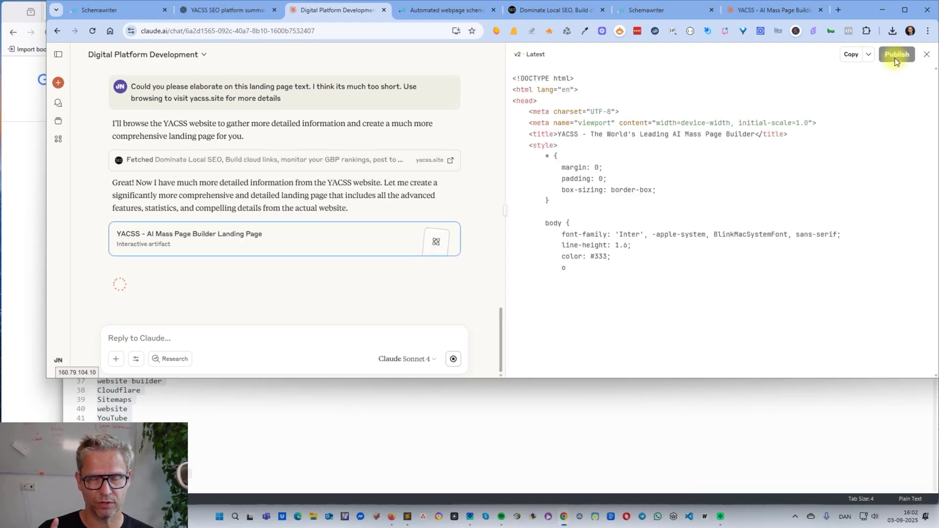
{"action": "left_click", "coordinate": [795, 10]}
{"action": "left_click", "coordinate": [367, 29]}
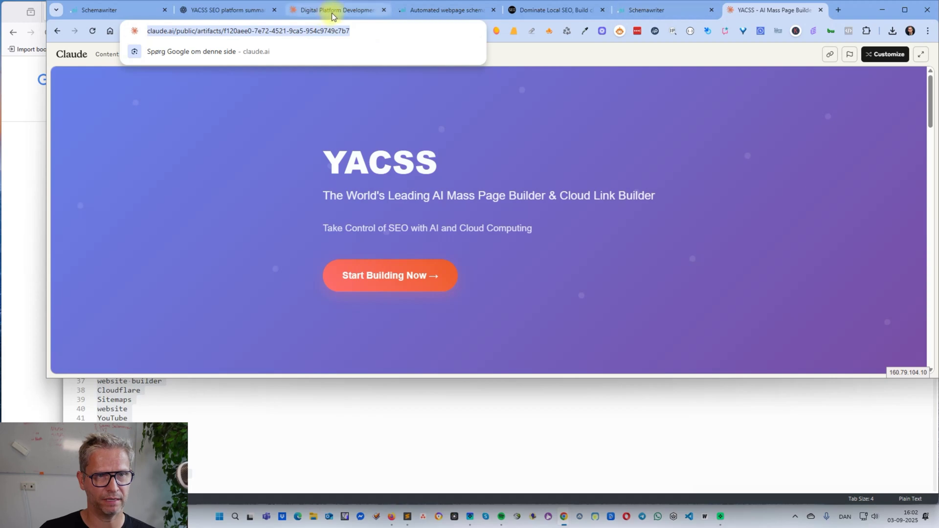
{"action": "left_click", "coordinate": [364, 10]}
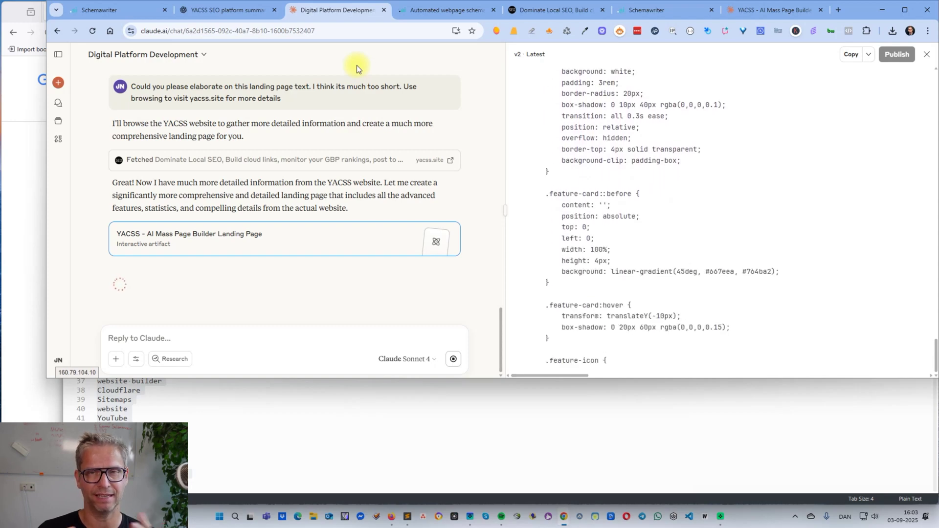
{"action": "left_click", "coordinate": [761, 15]}
{"action": "left_click", "coordinate": [363, 31]}
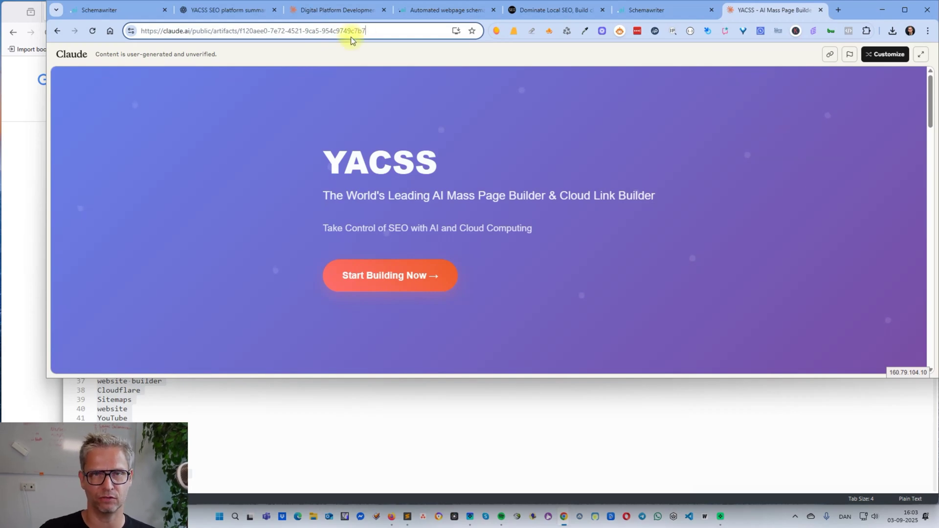
{"action": "left_click", "coordinate": [347, 10]}
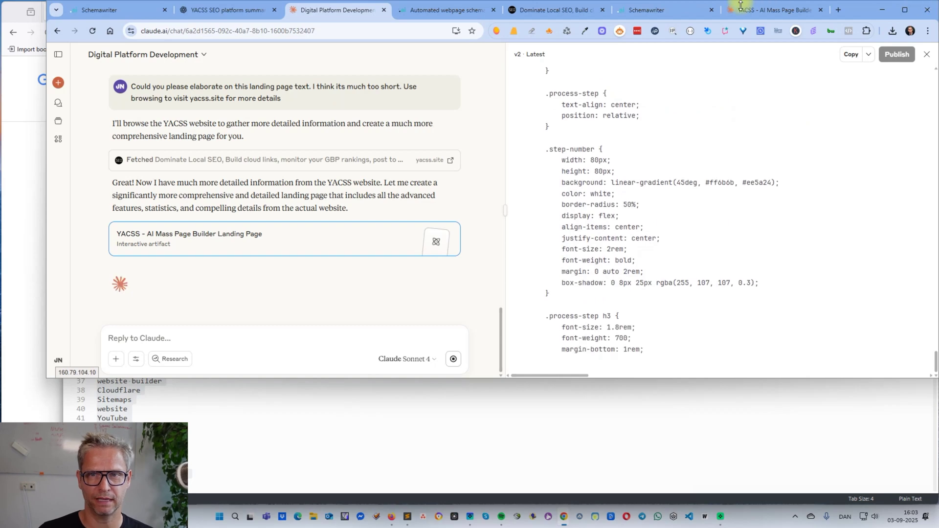
{"action": "left_click", "coordinate": [770, 12]}
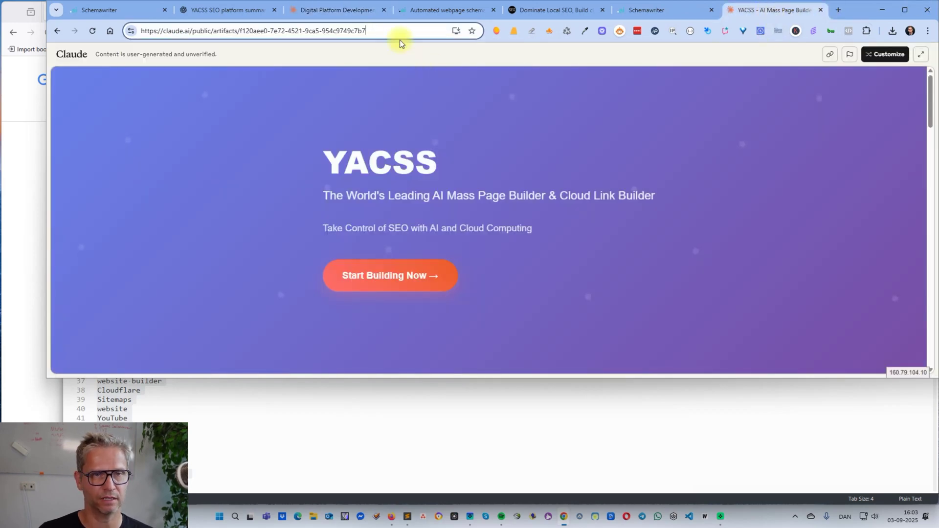
{"action": "left_click", "coordinate": [326, 13]}
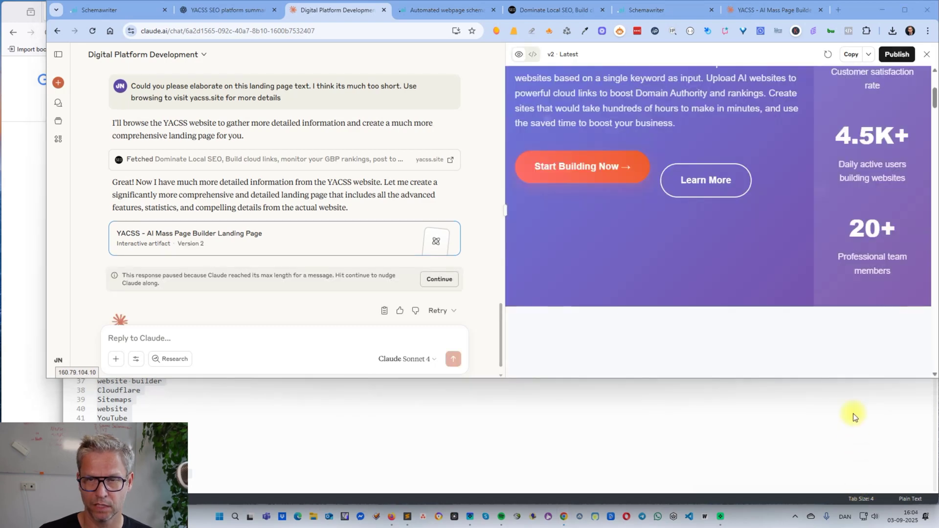
Step: Publish version 2 publicly, copy its new link, and open it in a new tab
{"action": "left_click", "coordinate": [896, 55]}
{"action": "left_click", "coordinate": [540, 290]}
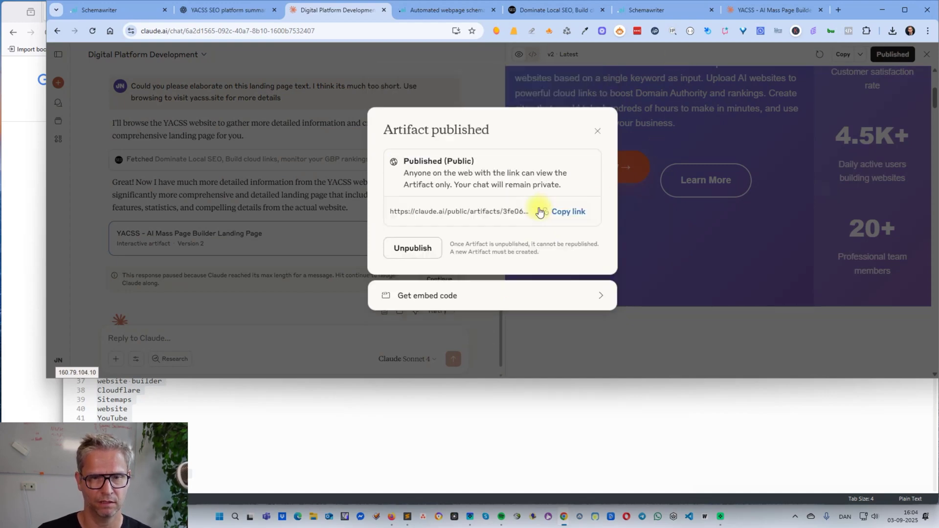
{"action": "left_click", "coordinate": [573, 213]}
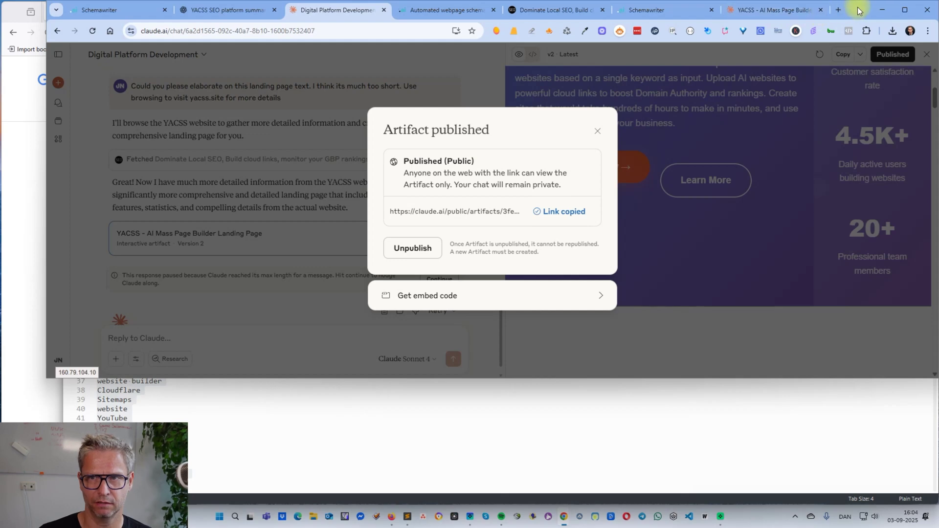
{"action": "left_click", "coordinate": [838, 10]}
{"action": "type", "text": "claude.ai/public/artifacts/3fe06d66-b8e7-4b3f-8875-60b17373b1e1"}
{"action": "key", "text": "Return"}
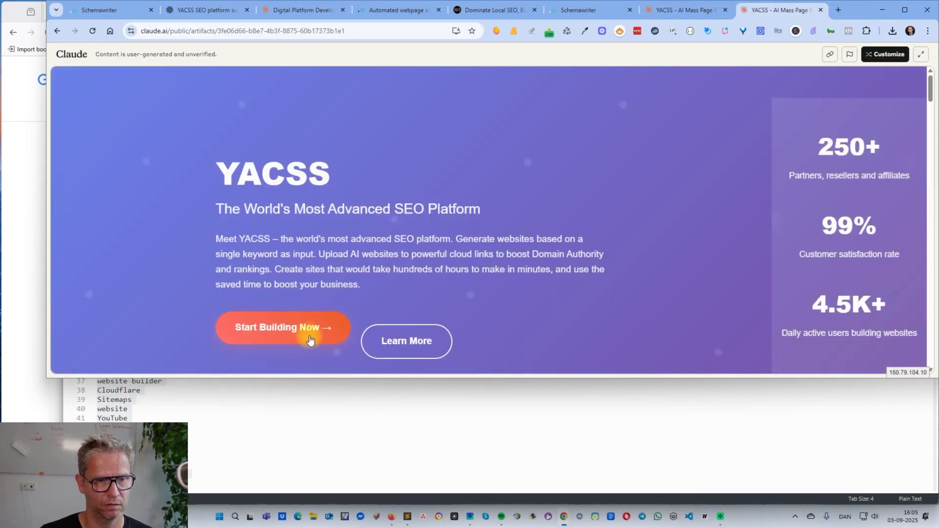
Step: Test the Start Building Now and Learn More buttons, cancelling both external-link warnings
{"action": "left_click", "coordinate": [292, 325]}
{"action": "left_click", "coordinate": [519, 243]}
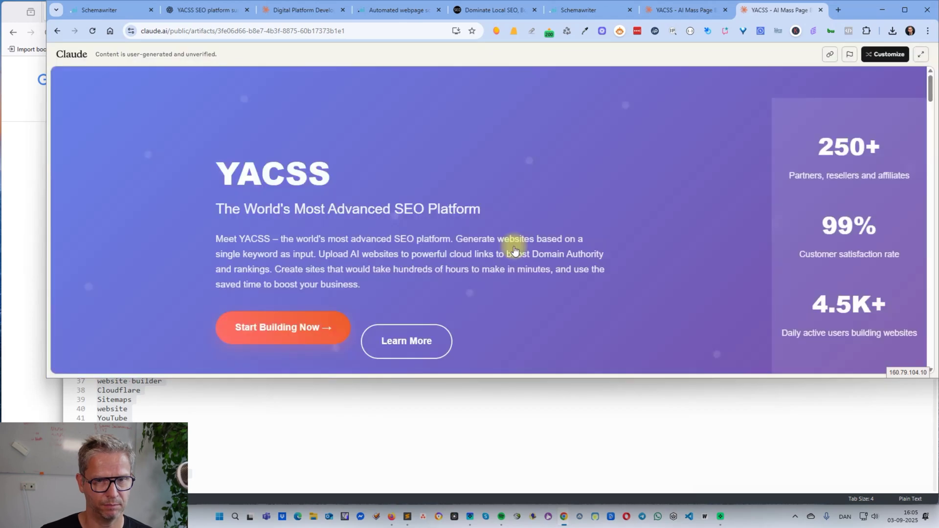
{"action": "left_click", "coordinate": [418, 342]}
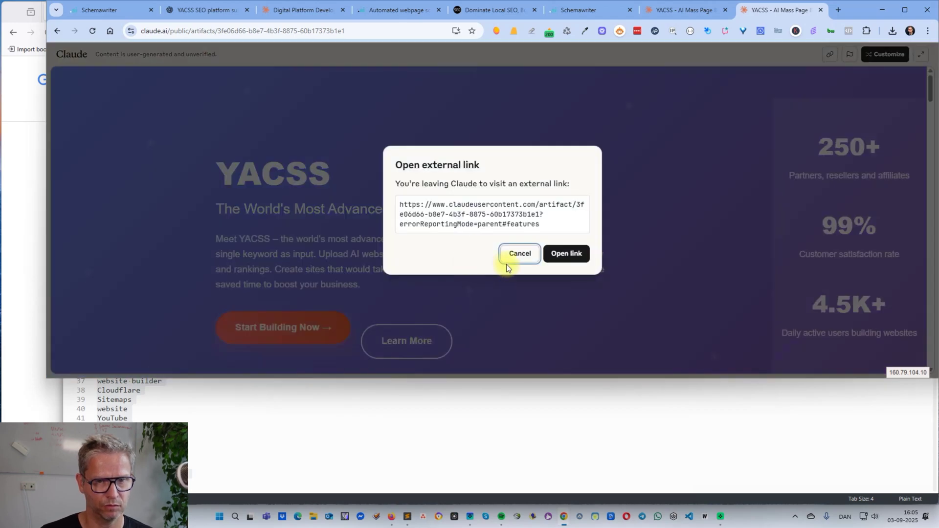
{"action": "left_click", "coordinate": [516, 258]}
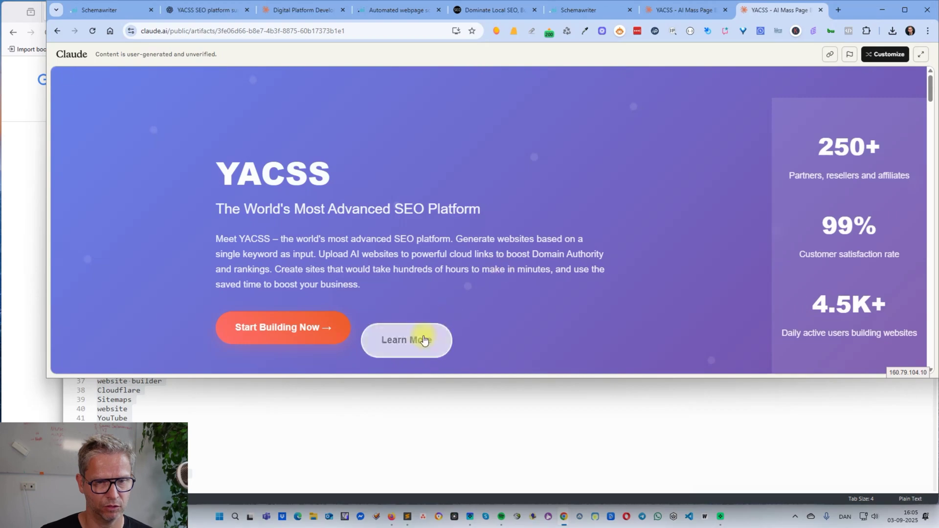
Step: Scroll through the whole published version 2 page, making the browser window taller
{"action": "scroll", "coordinate": [416, 342], "scroll_direction": "down", "scroll_amount": 4}
{"action": "scroll", "coordinate": [409, 275], "scroll_direction": "up", "scroll_amount": 1}
{"action": "scroll", "coordinate": [409, 271], "scroll_direction": "down", "scroll_amount": 6}
{"action": "scroll", "coordinate": [409, 268], "scroll_direction": "down", "scroll_amount": 15}
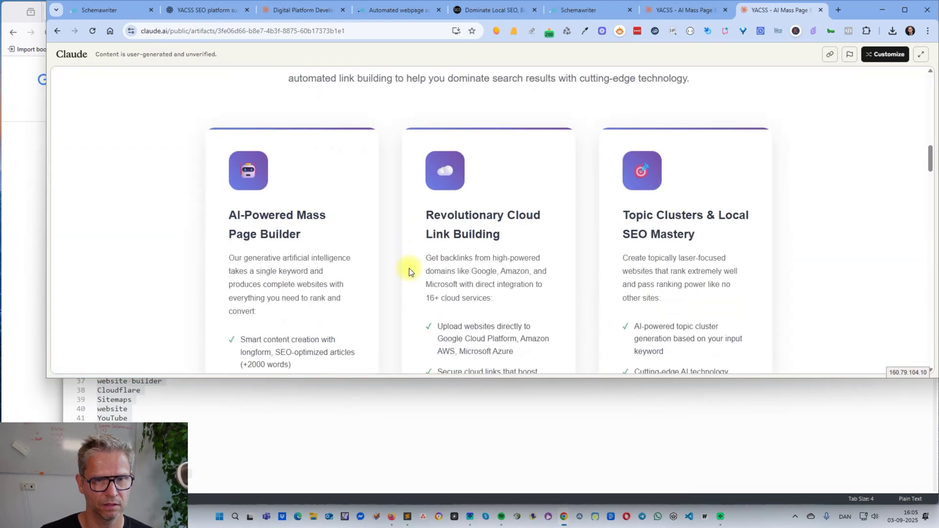
{"action": "scroll", "coordinate": [409, 268], "scroll_direction": "down", "scroll_amount": 15}
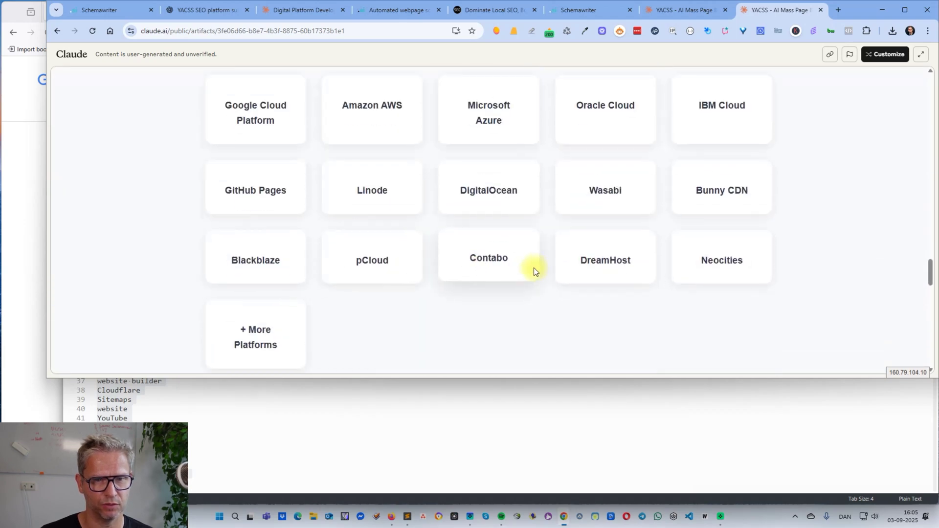
{"action": "scroll", "coordinate": [499, 269], "scroll_direction": "down", "scroll_amount": 6}
{"action": "scroll", "coordinate": [505, 265], "scroll_direction": "down", "scroll_amount": 10}
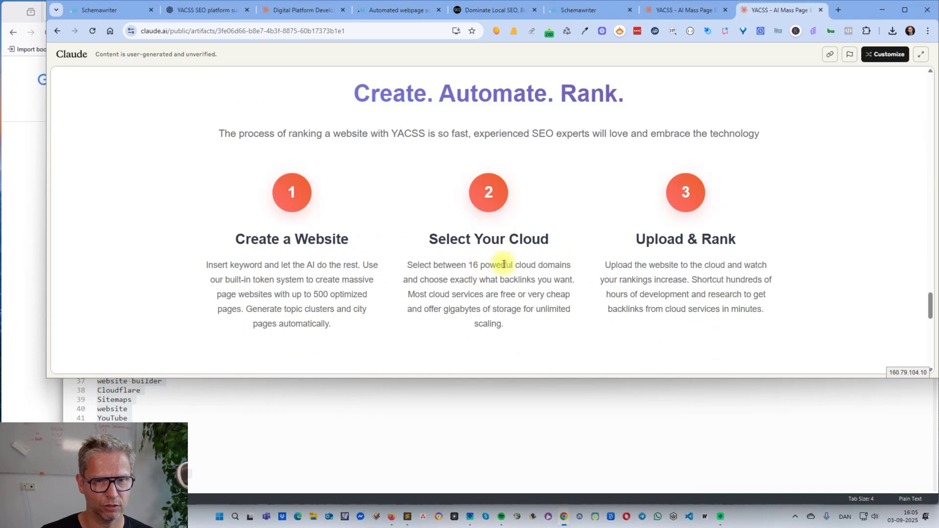
{"action": "scroll", "coordinate": [506, 268], "scroll_direction": "down", "scroll_amount": 1}
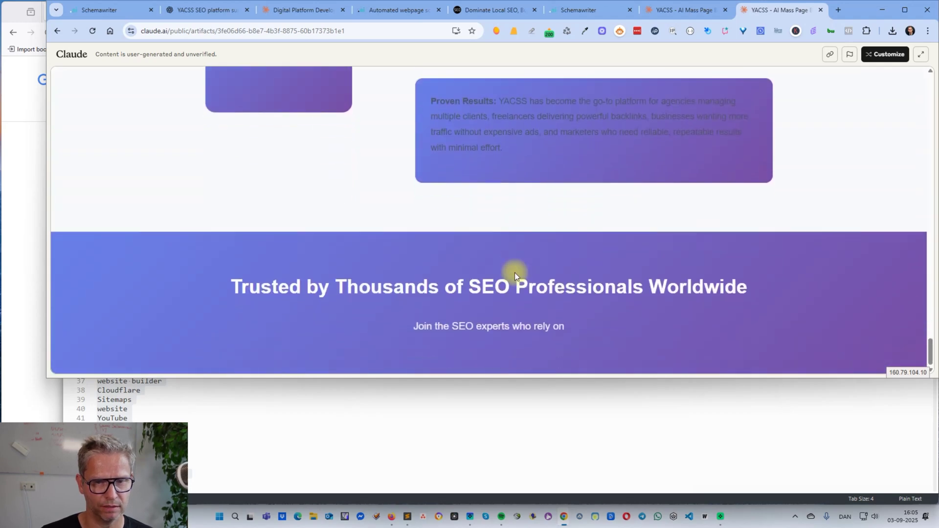
{"action": "left_click_drag", "start_coordinate": [685, 380], "coordinate": [669, 473]}
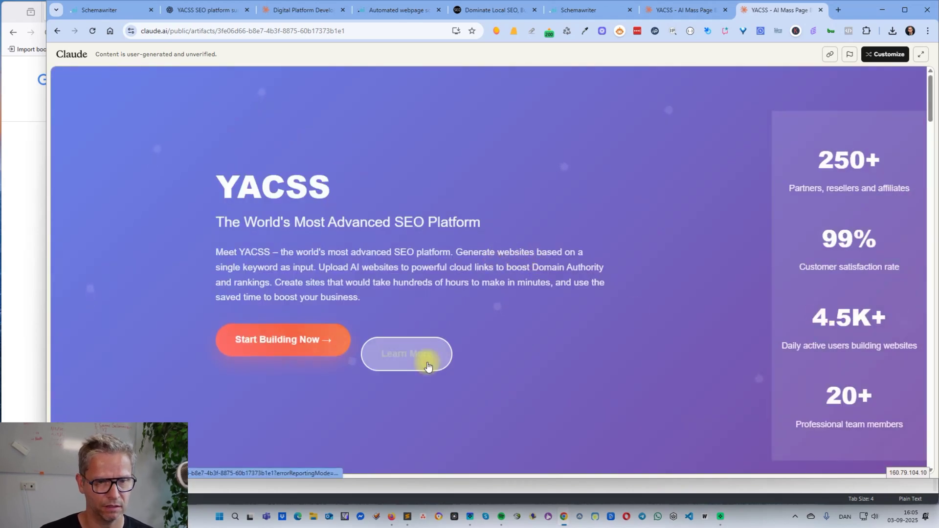
{"action": "scroll", "coordinate": [426, 352], "scroll_direction": "down", "scroll_amount": 4}
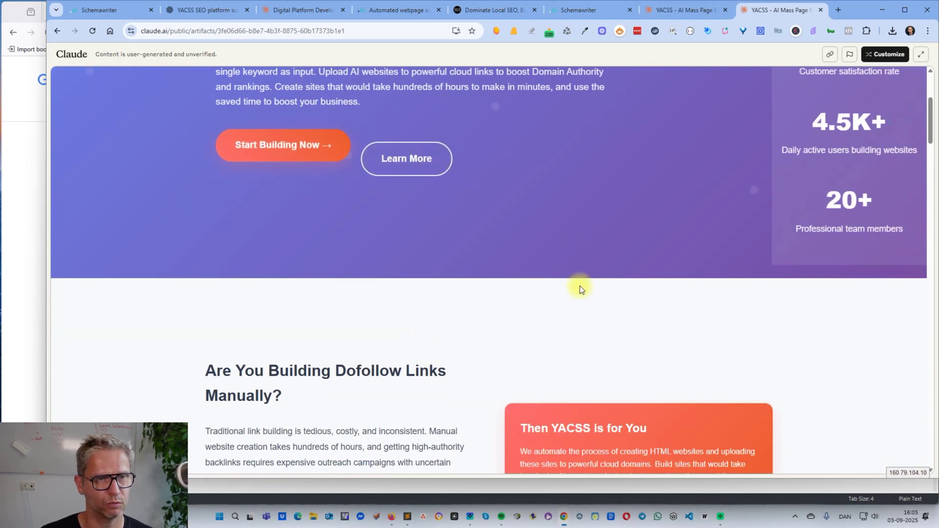
{"action": "scroll", "coordinate": [570, 294], "scroll_direction": "up", "scroll_amount": 4}
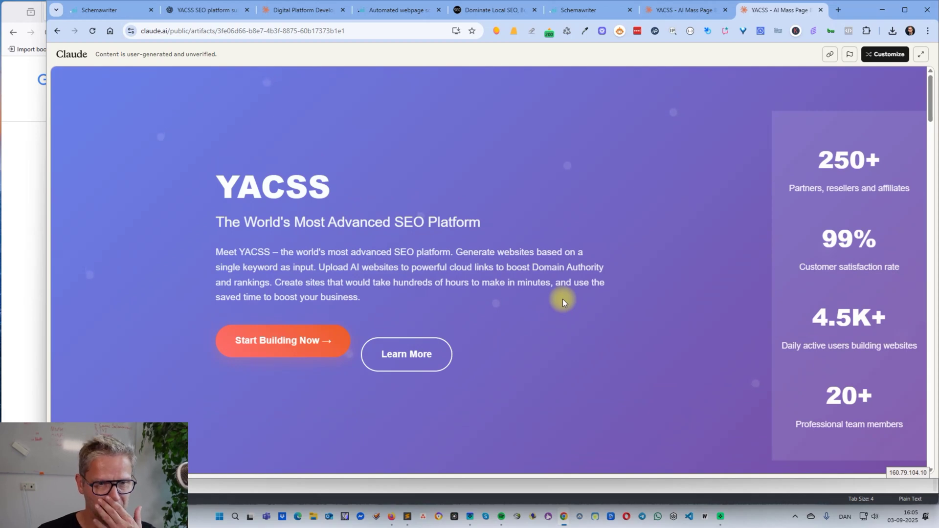
Step: Compare against the live yacss.site tab, then return to the ChatGPT YACSS conversation
{"action": "left_click", "coordinate": [486, 9]}
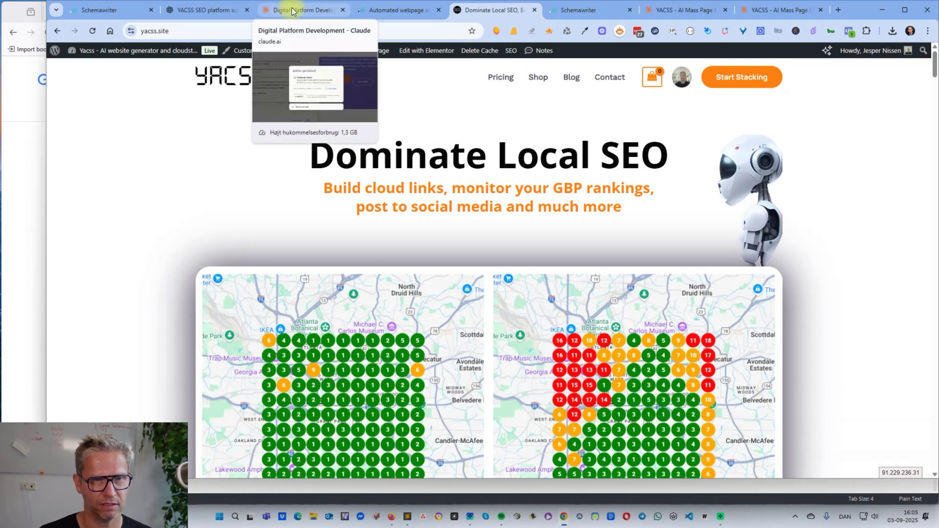
{"action": "left_click", "coordinate": [778, 10]}
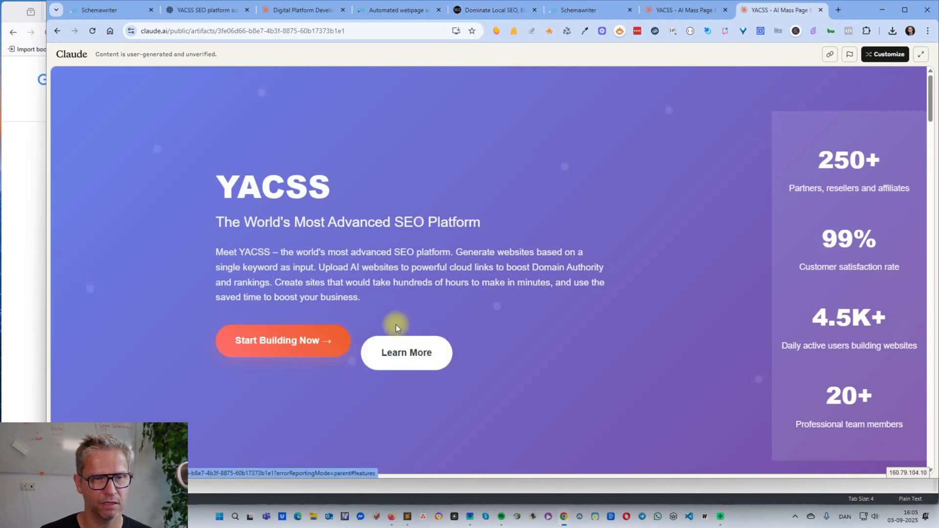
{"action": "left_click", "coordinate": [209, 16]}
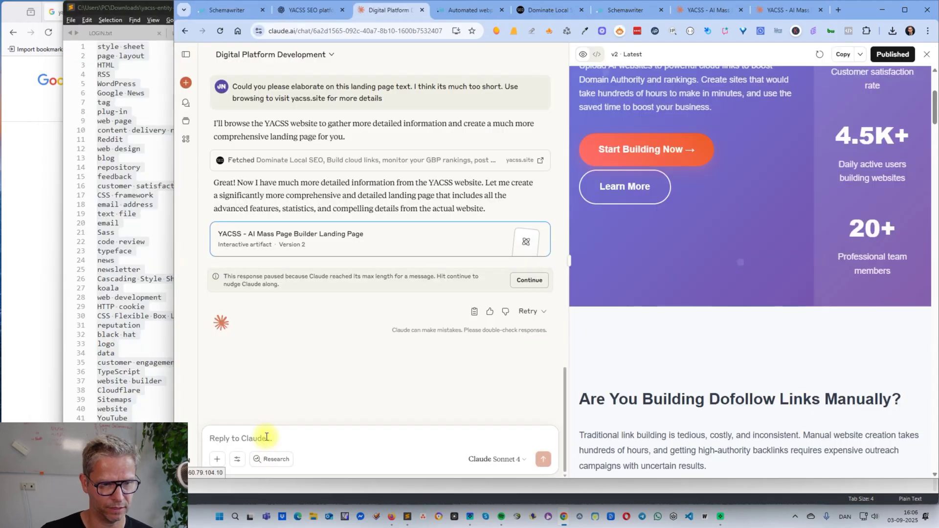
{"action": "type", "text": "I want"}
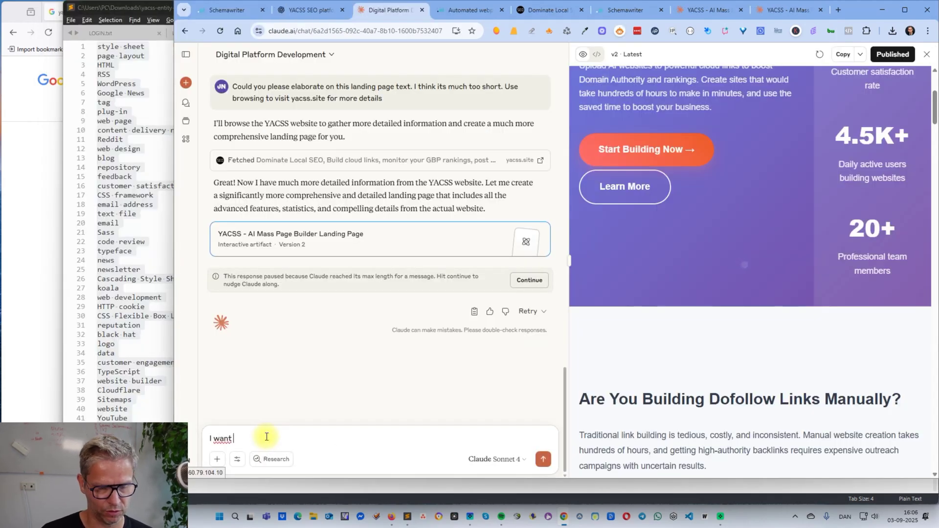
{"action": "type", "text": " you to use the logo from the YACSS site. I also want you to insert link to https://yacss."}
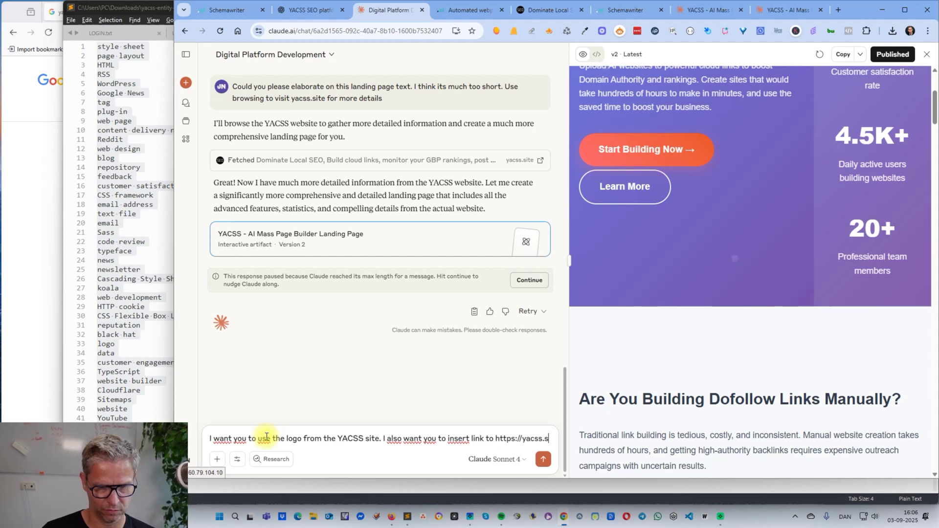
{"action": "type", "text": "site"}
{"action": "key", "text": "BackSpace"}
{"action": "type", "text": "ite on the butt"}
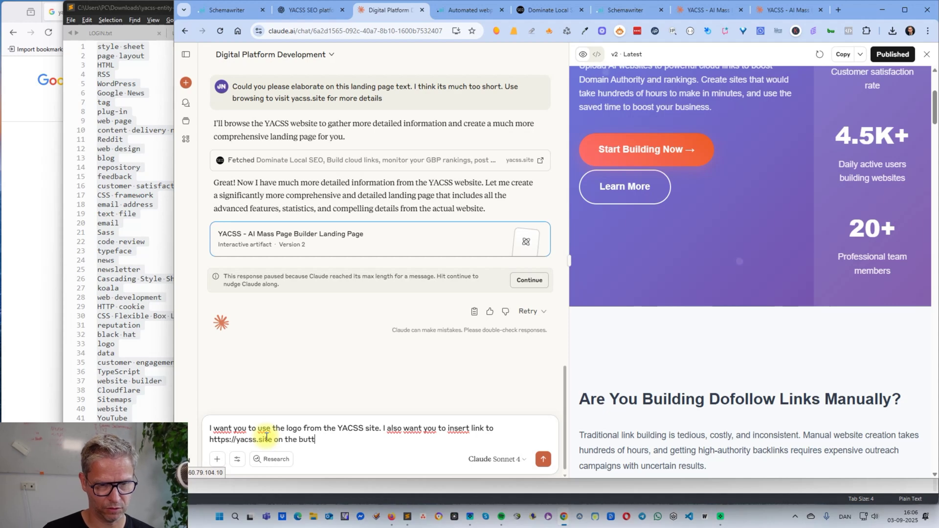
{"action": "type", "text": "on Learn"}
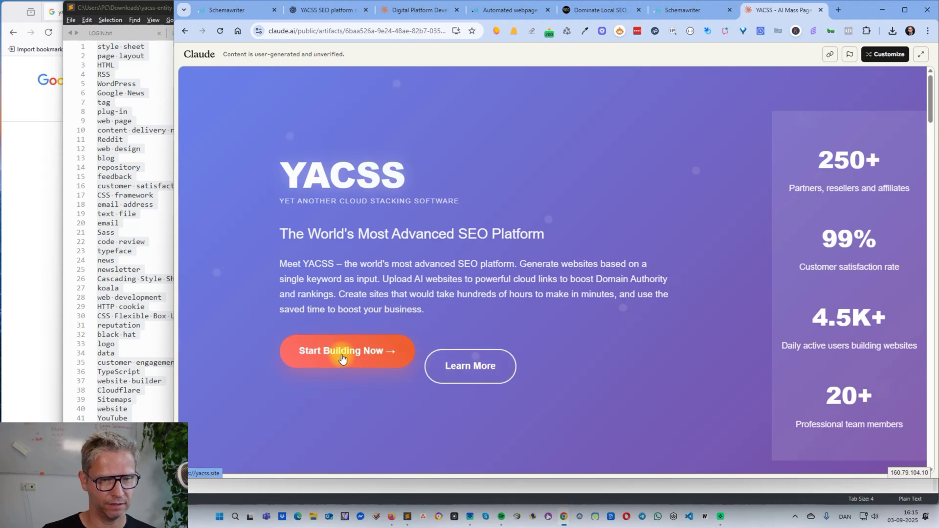
Step: Copy the public link of the published version 5 YACSS artifact in Claude
{"action": "scroll", "coordinate": [591, 329], "scroll_direction": "down", "scroll_amount": 10}
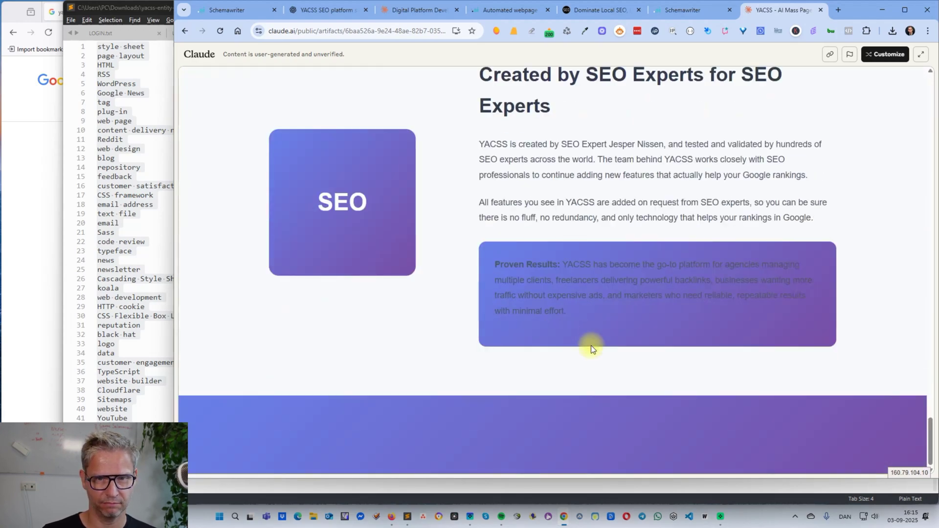
{"action": "scroll", "coordinate": [591, 345], "scroll_direction": "up", "scroll_amount": 15}
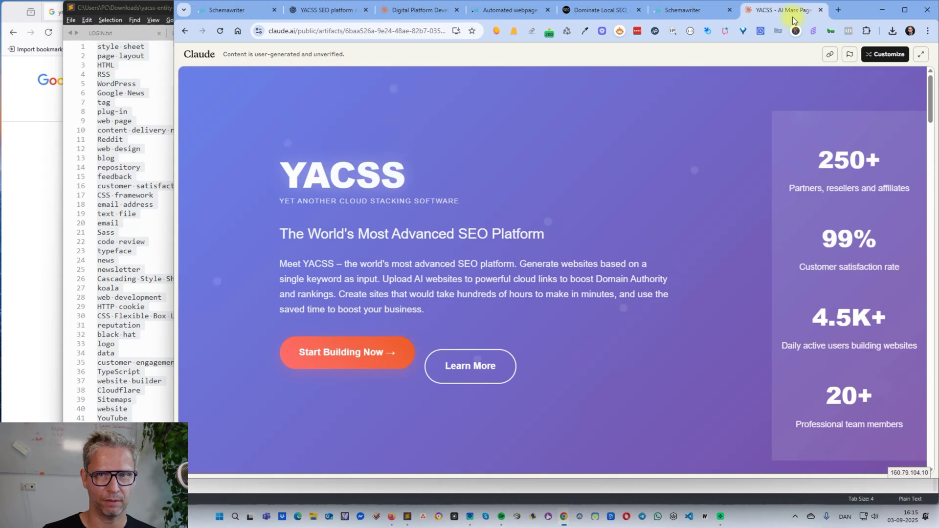
{"action": "left_click", "coordinate": [397, 11]}
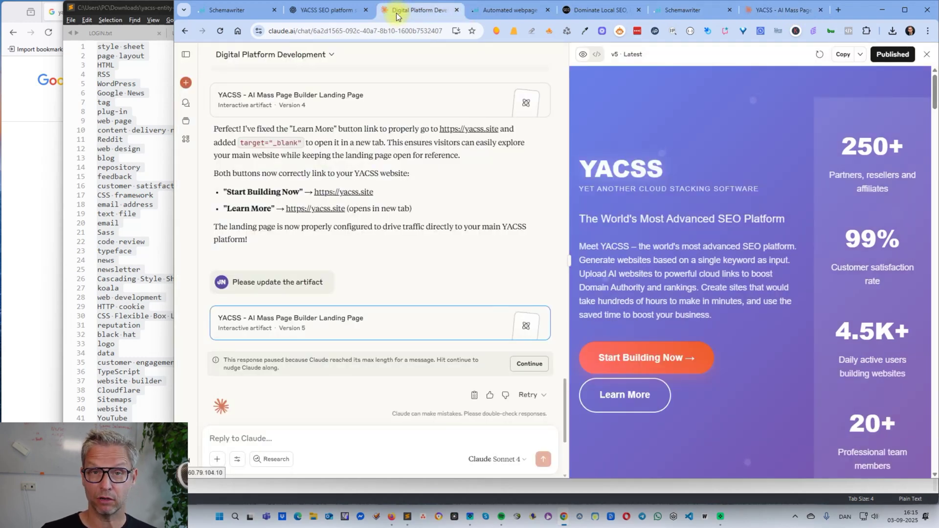
{"action": "left_click", "coordinate": [892, 54]}
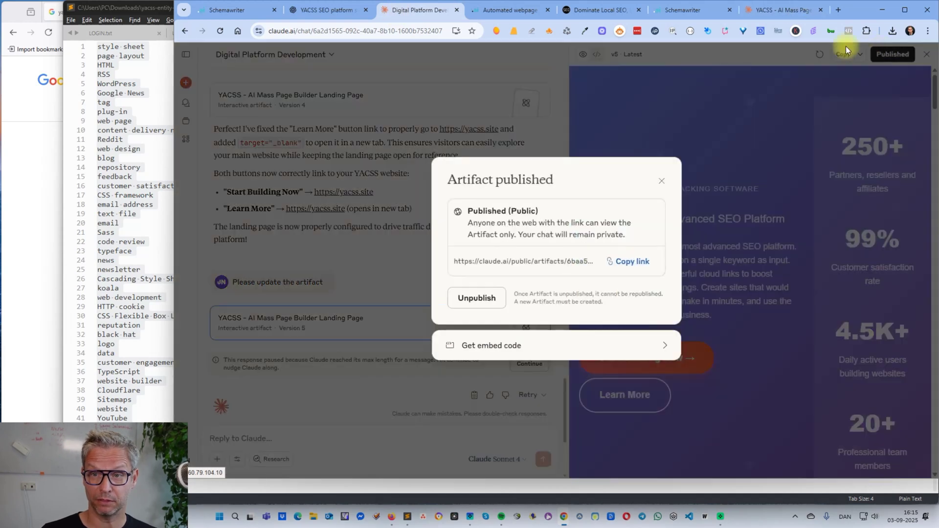
{"action": "left_click", "coordinate": [632, 263]}
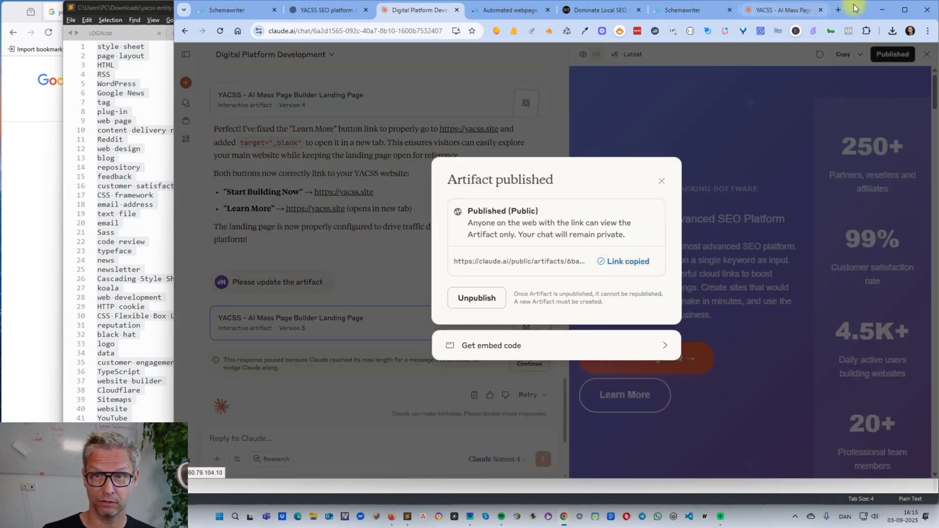
Step: Load the copied artifact link in a new tab and select its full address
{"action": "left_click", "coordinate": [838, 10]}
{"action": "key", "text": "ctrl+v"}
{"action": "key", "text": "Return"}
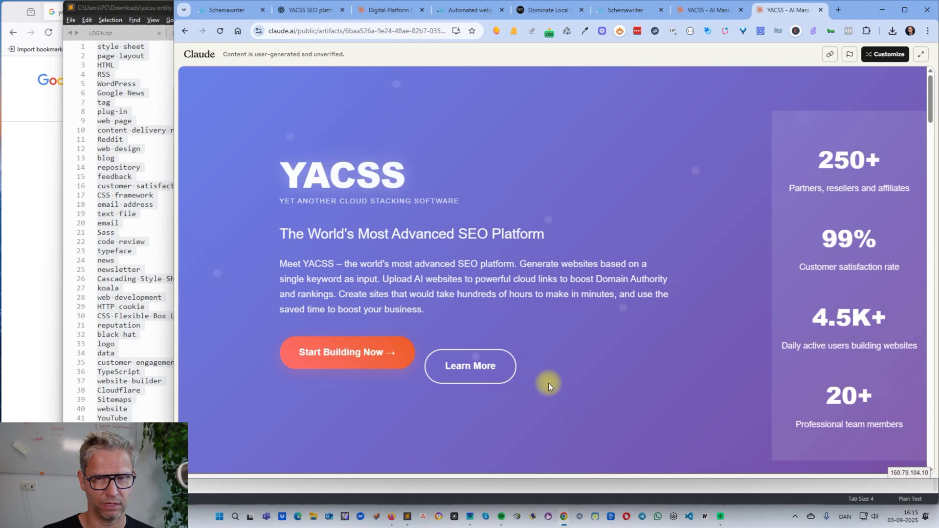
{"action": "left_click", "coordinate": [340, 31]}
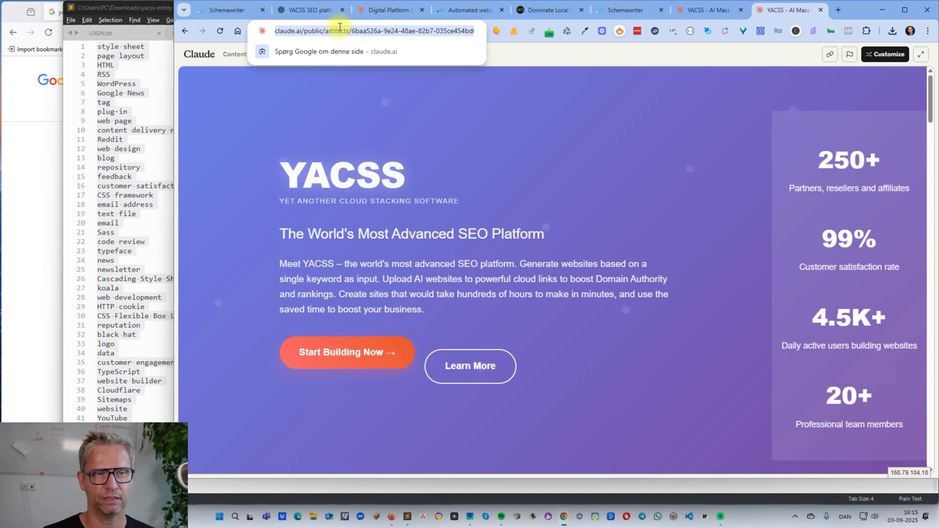
Step: Open rapidurlindexer.com and speed-links.net in two new browser tabs
{"action": "left_click", "coordinate": [837, 10]}
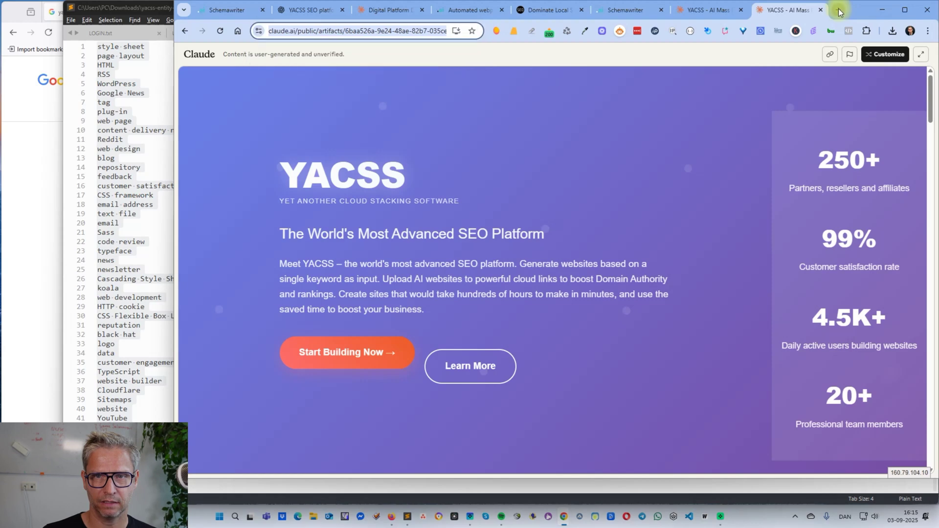
{"action": "type", "text": "rapid"}
{"action": "key", "text": "Return"}
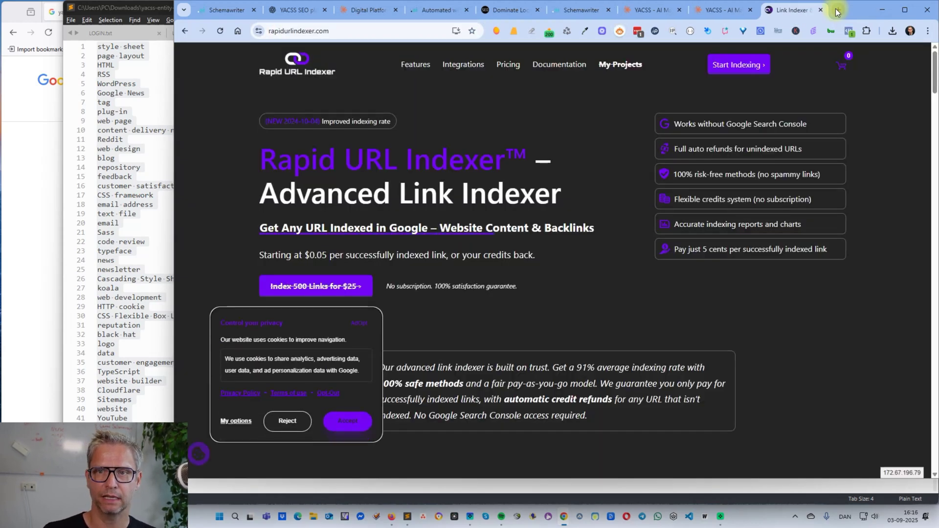
{"action": "left_click", "coordinate": [837, 10]}
{"action": "type", "text": "spe"}
{"action": "key", "text": "Return"}
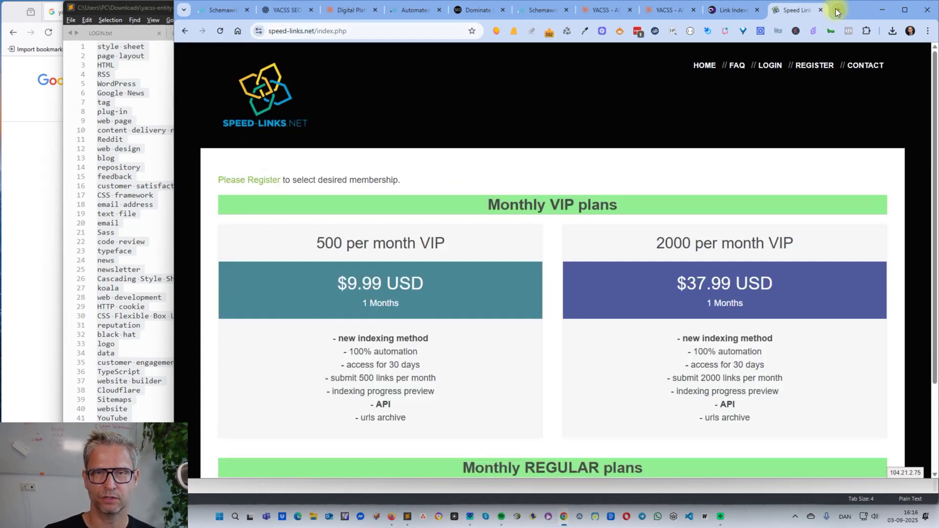
Step: Glance over the Rapid URL Indexer and speed-links.net tabs, then return to the YACSS page
{"action": "left_click", "coordinate": [731, 11]}
{"action": "left_click", "coordinate": [792, 11]}
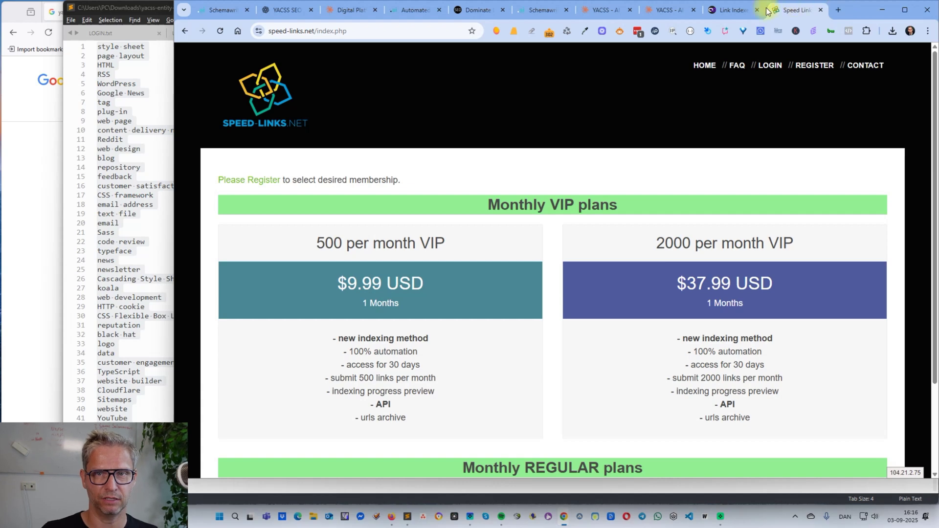
{"action": "left_click", "coordinate": [671, 15]}
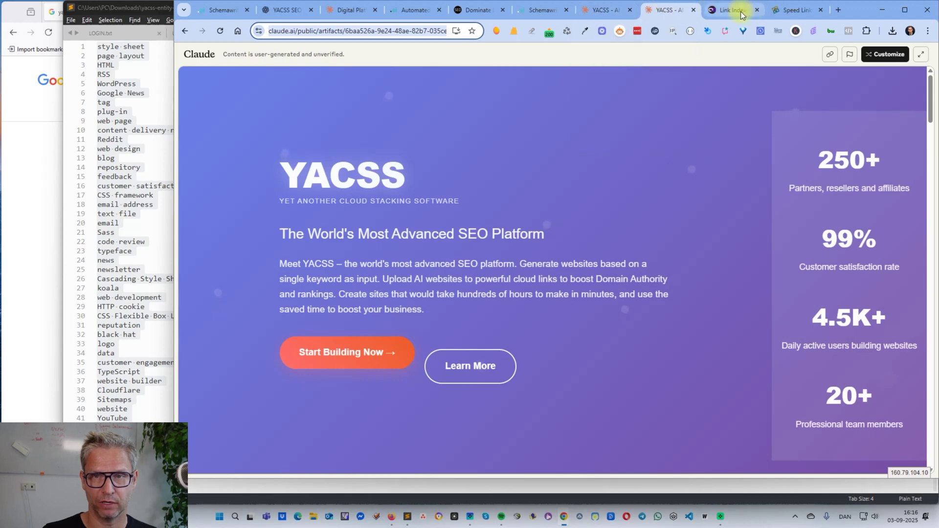
{"action": "mouse_move", "coordinate": [740, 15]}
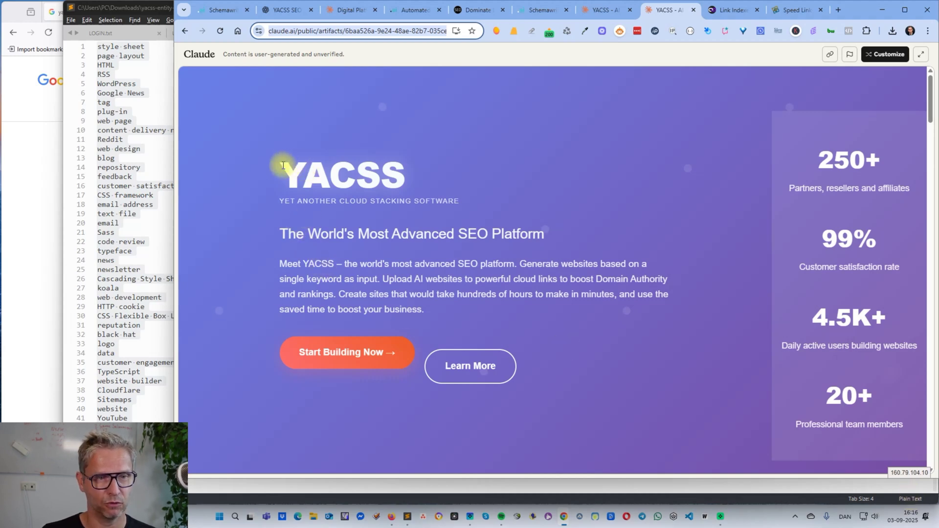
{"action": "left_click_drag", "start_coordinate": [282, 165], "coordinate": [576, 280]}
{"action": "left_click", "coordinate": [671, 298]}
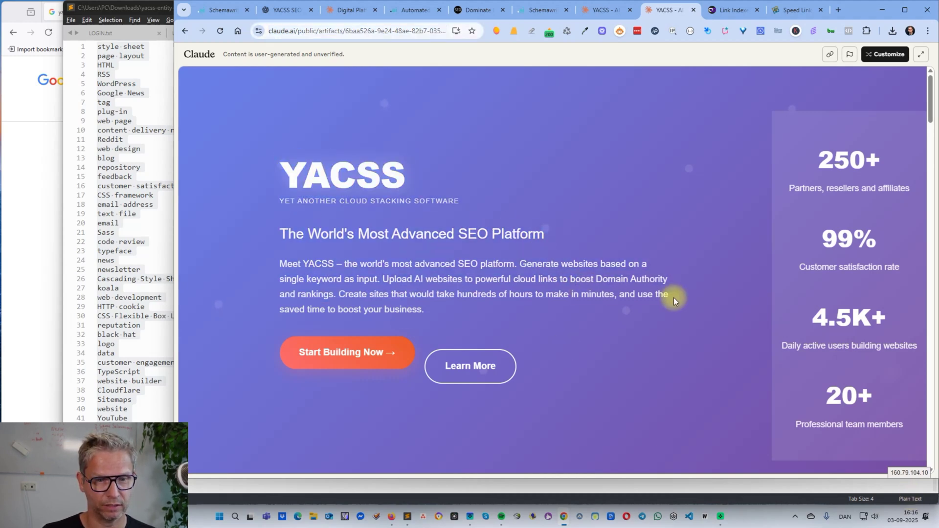